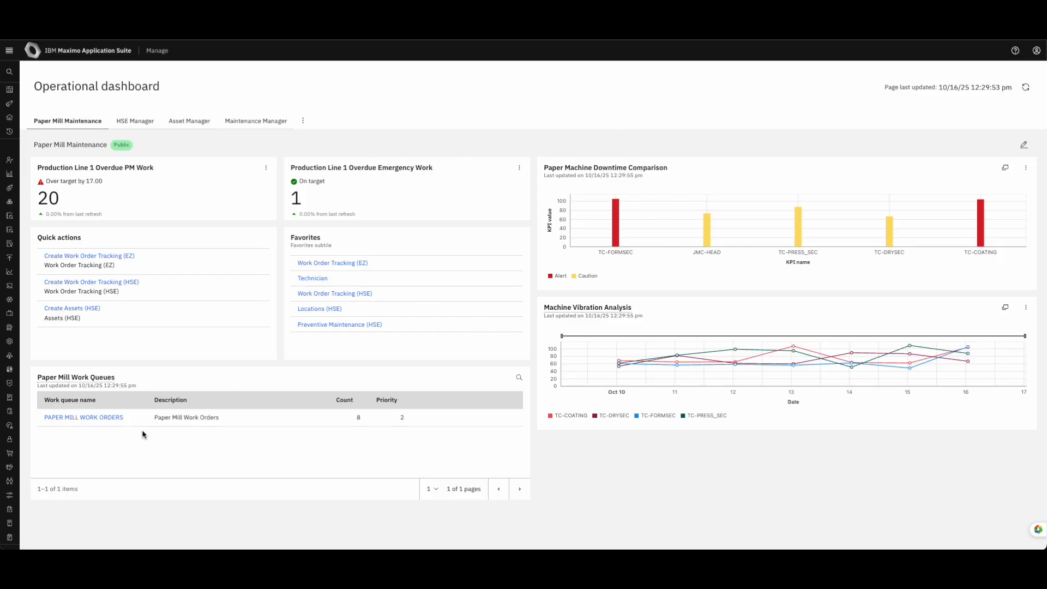
Filter the application navigation for "assign" and open Assignment Manager from the Work Orders module
mouse_move(24, 150)
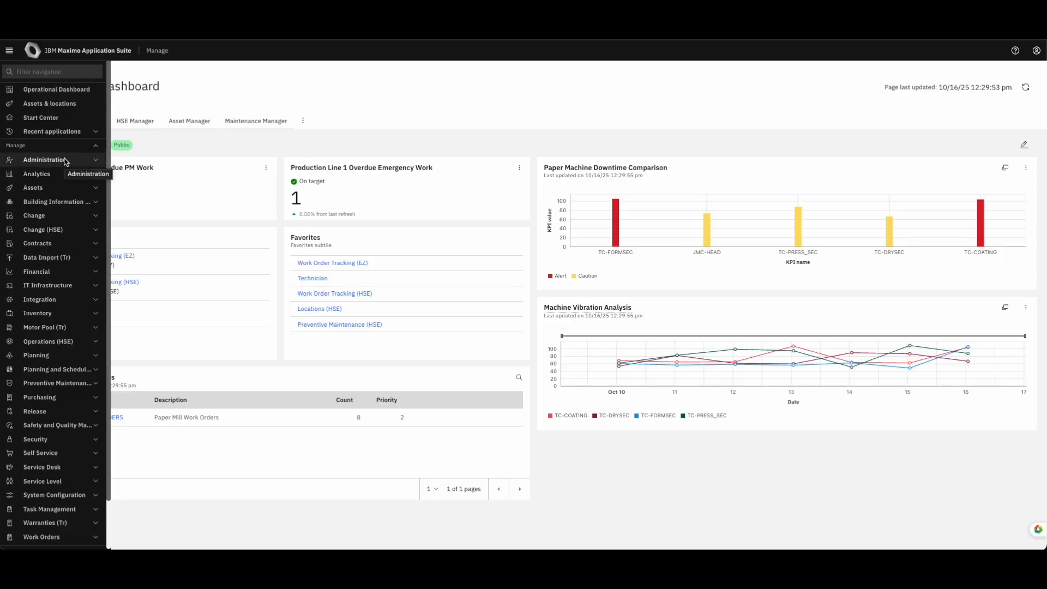
click(66, 72)
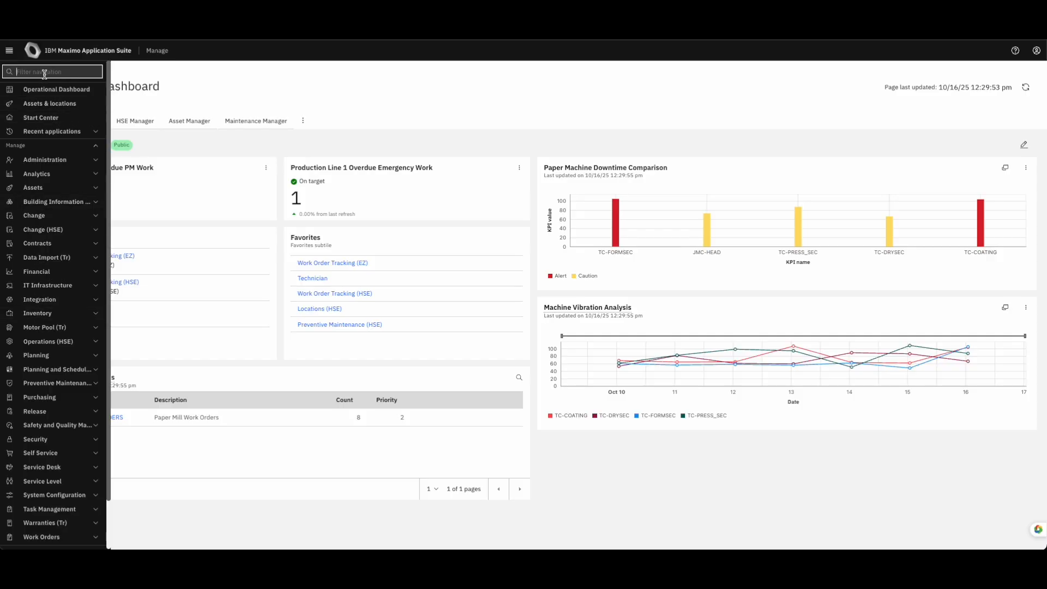
text(assign)
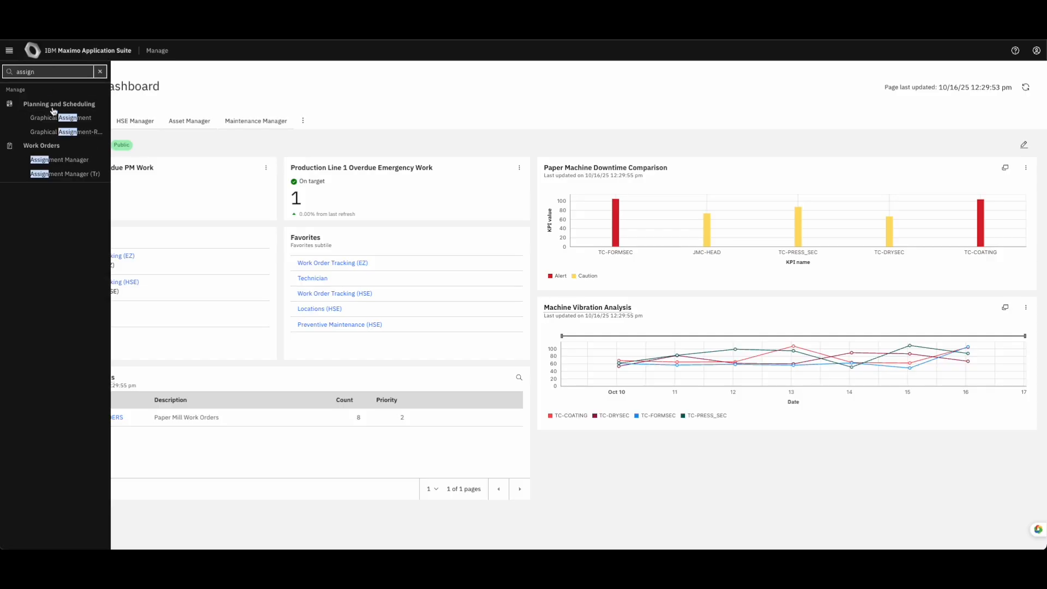
click(48, 161)
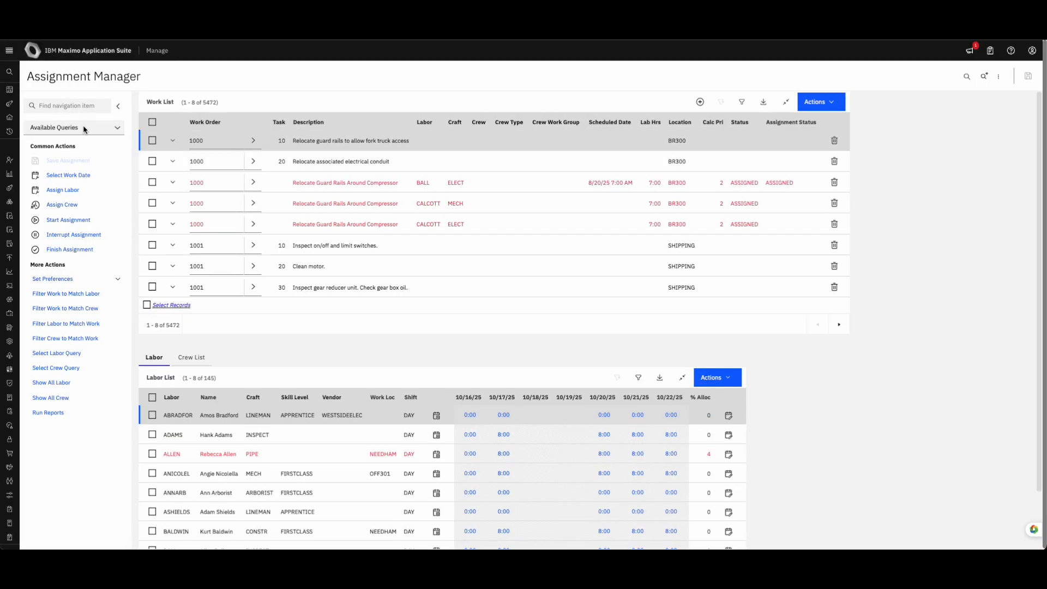
Collapse the query and actions pane so the work and labor lists have more room
click(118, 105)
scroll(872, 304, down, 1)
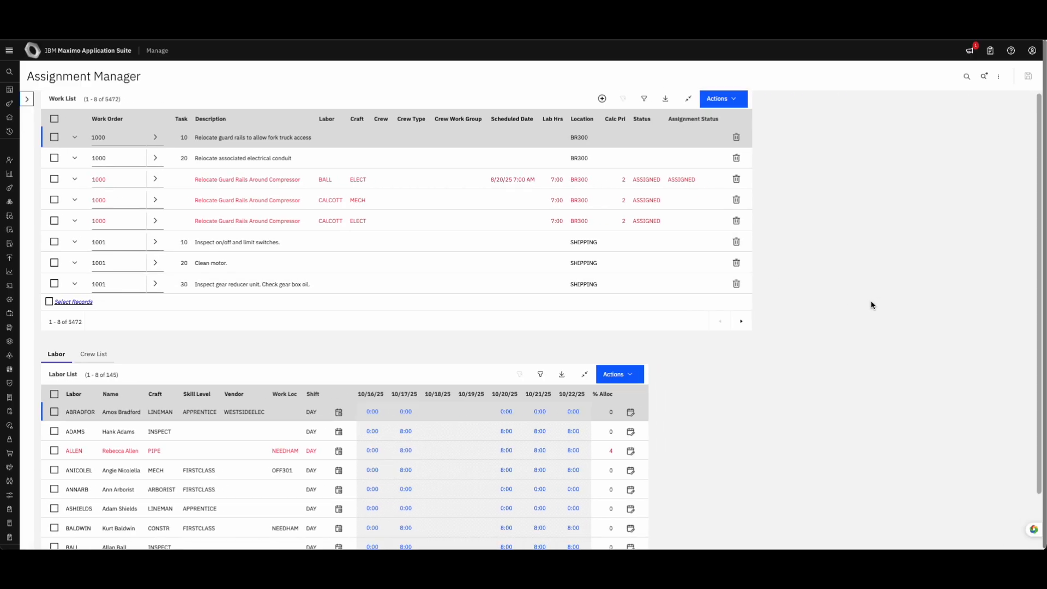
scroll(871, 306, up, 1)
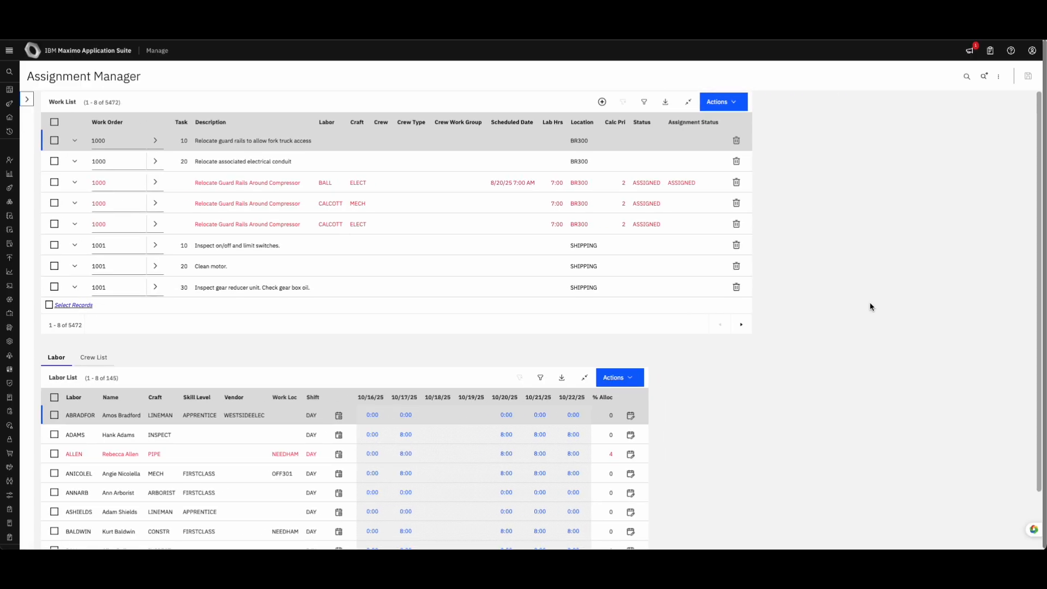
key(ctrl+minus)
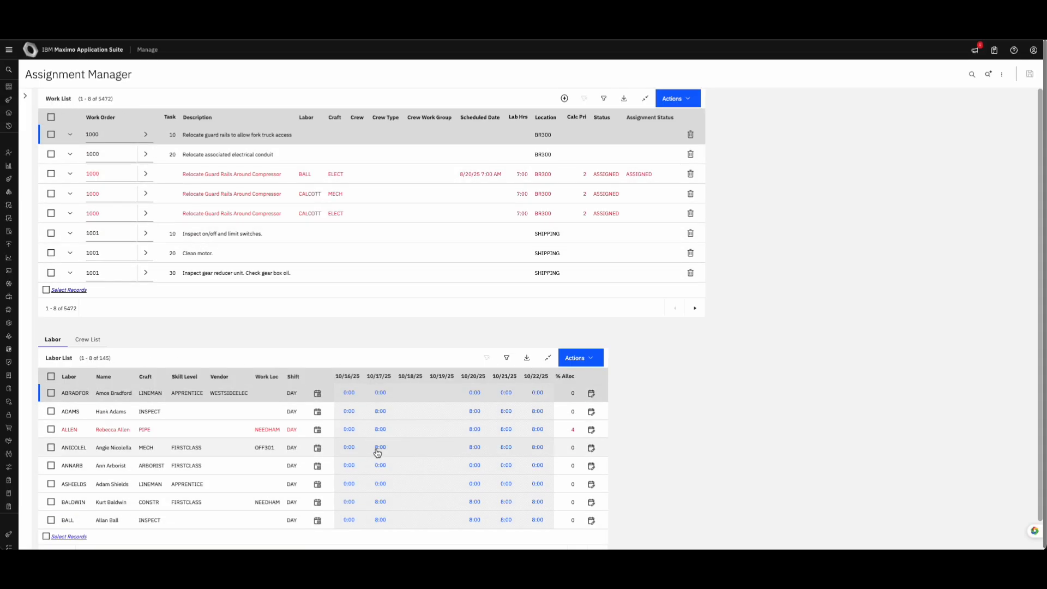
Select and deselect task 20 of work order 1000, and cycle the work list through the Calc Pri sort orders
click(50, 154)
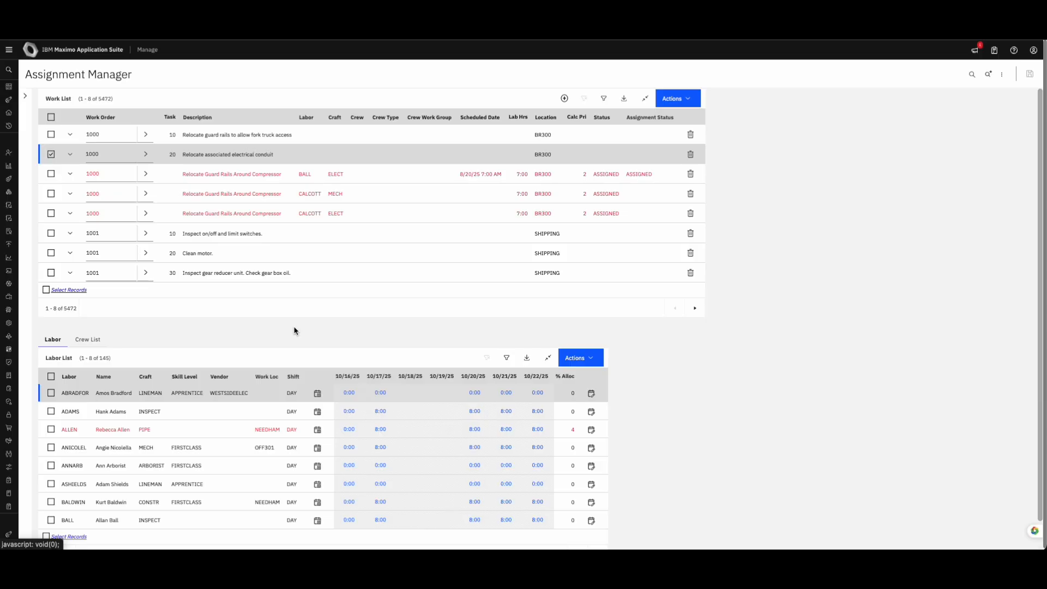
click(52, 155)
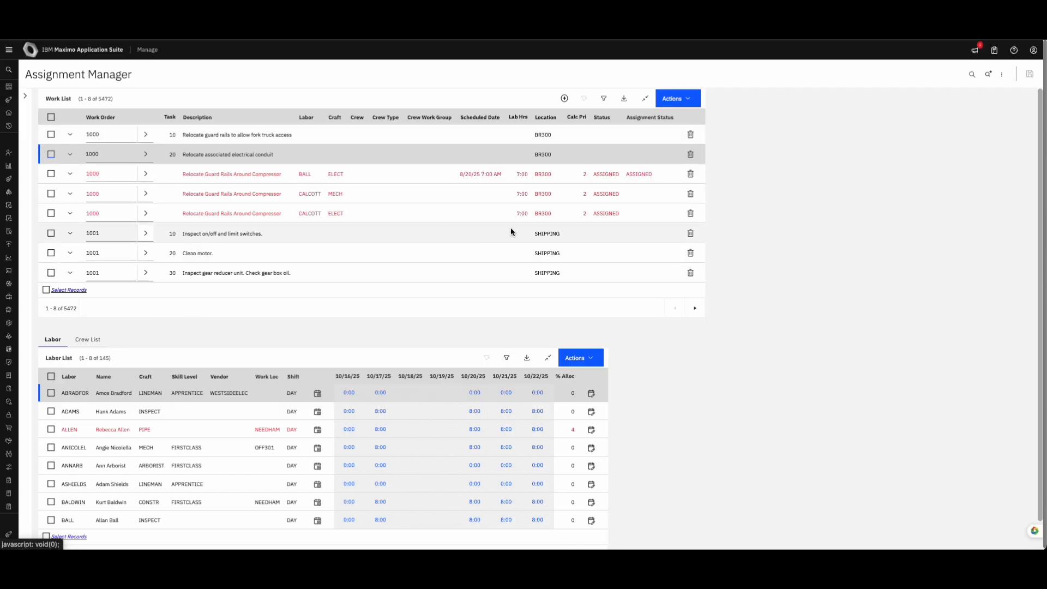
click(576, 118)
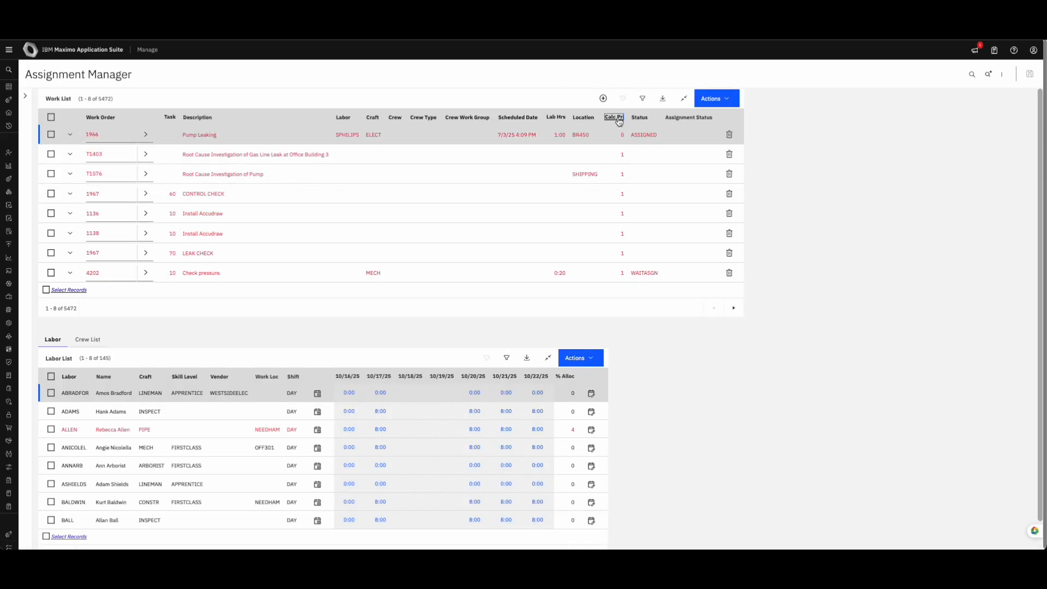
click(619, 119)
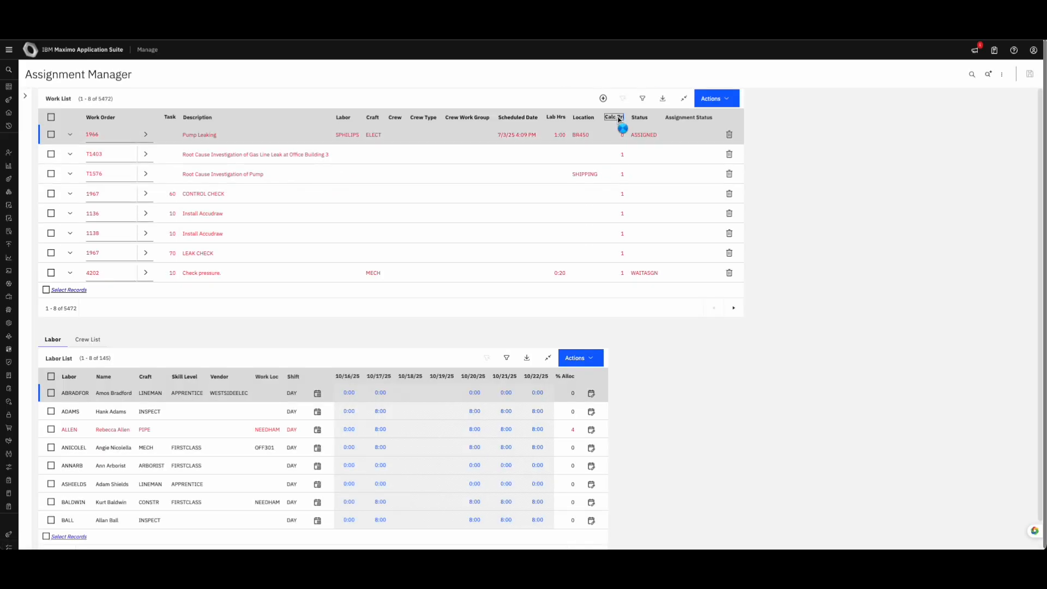
click(573, 118)
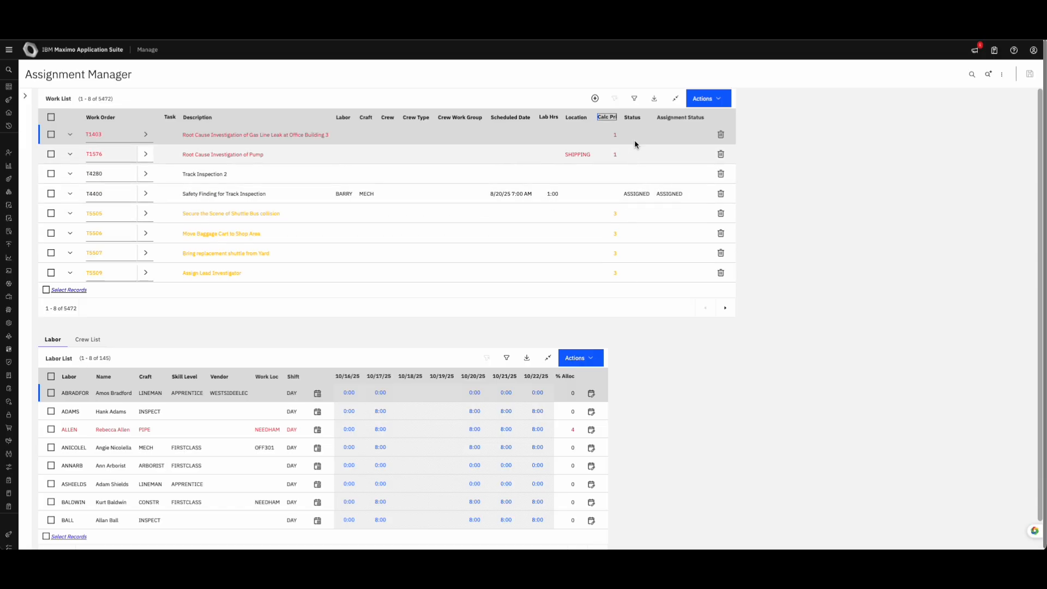
Show and hide the work list's filter row, and page forward through the work records to rows 25 - 32
click(634, 104)
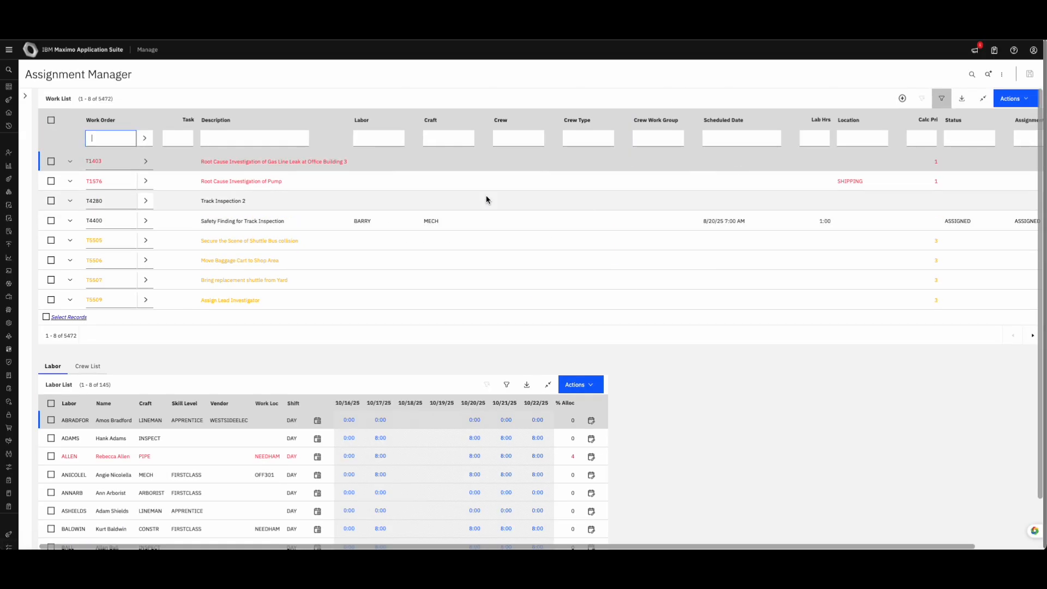
click(941, 98)
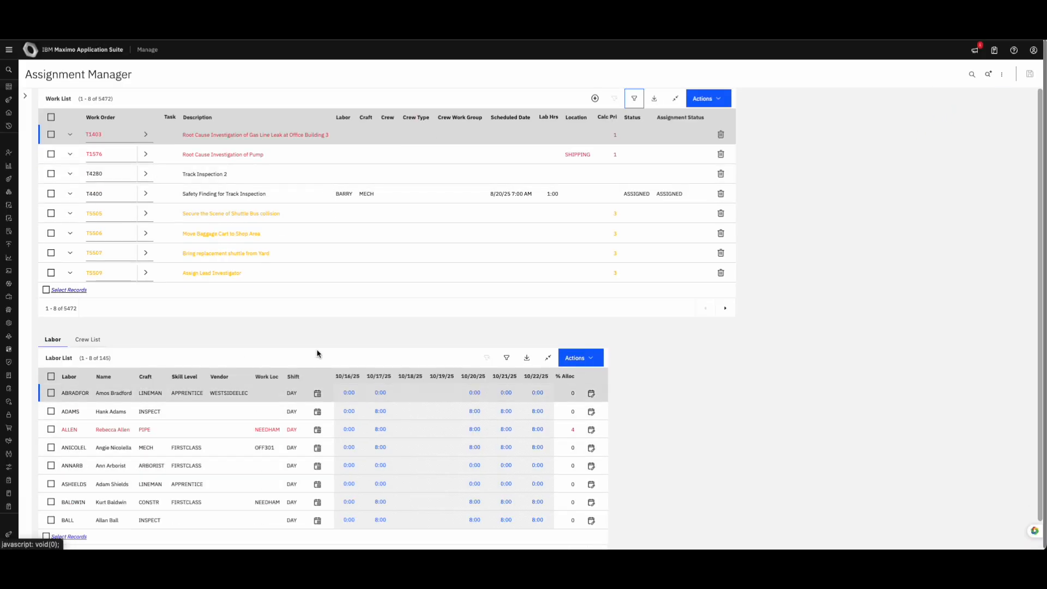
click(724, 308)
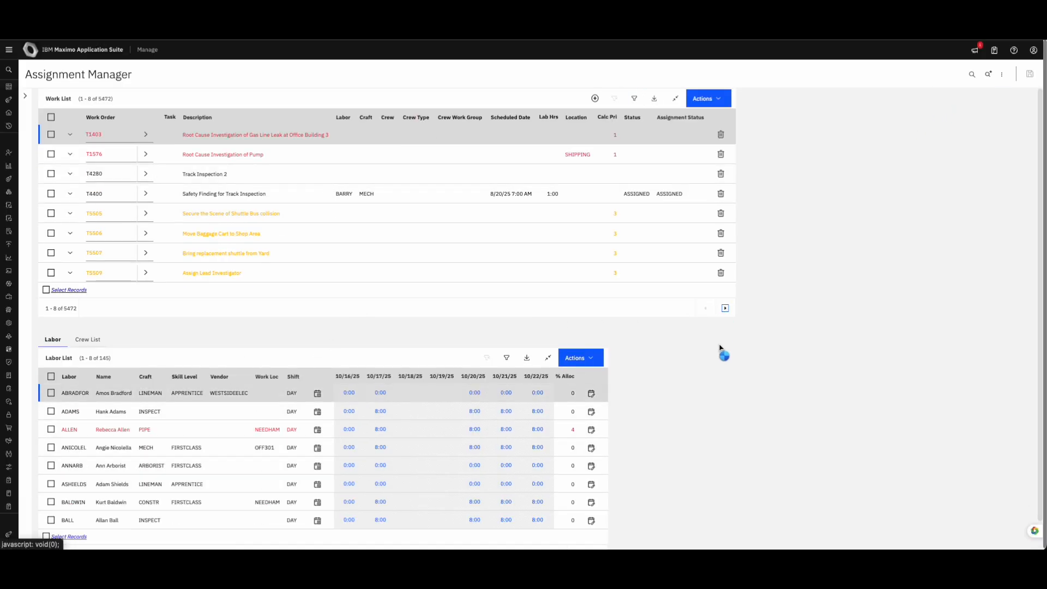
click(678, 308)
click(676, 310)
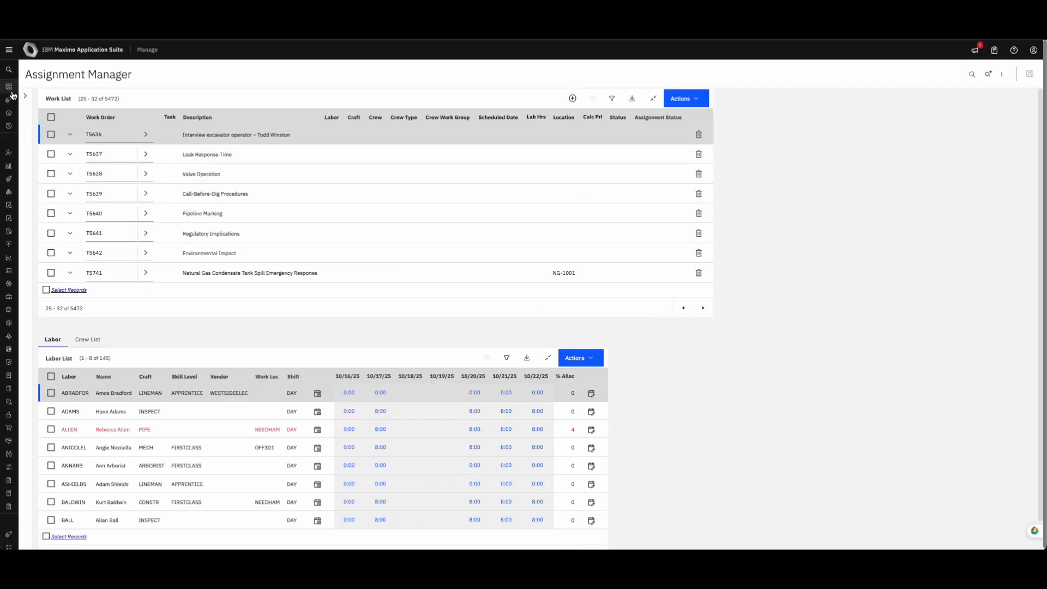
Apply the Outage Assessment & Repair query to the work list and collapse the query pane again
click(33, 98)
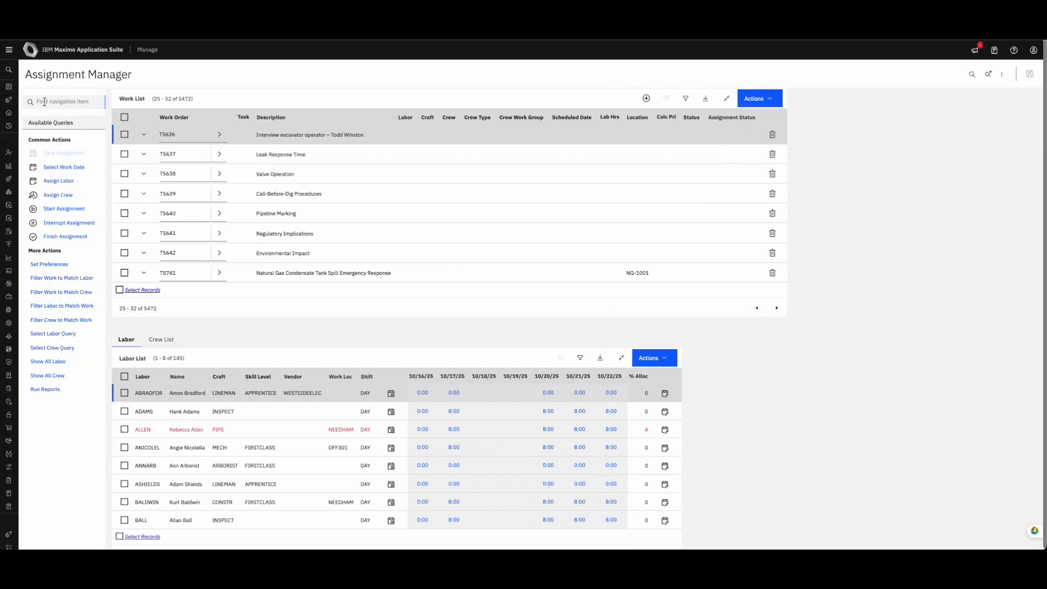
click(106, 125)
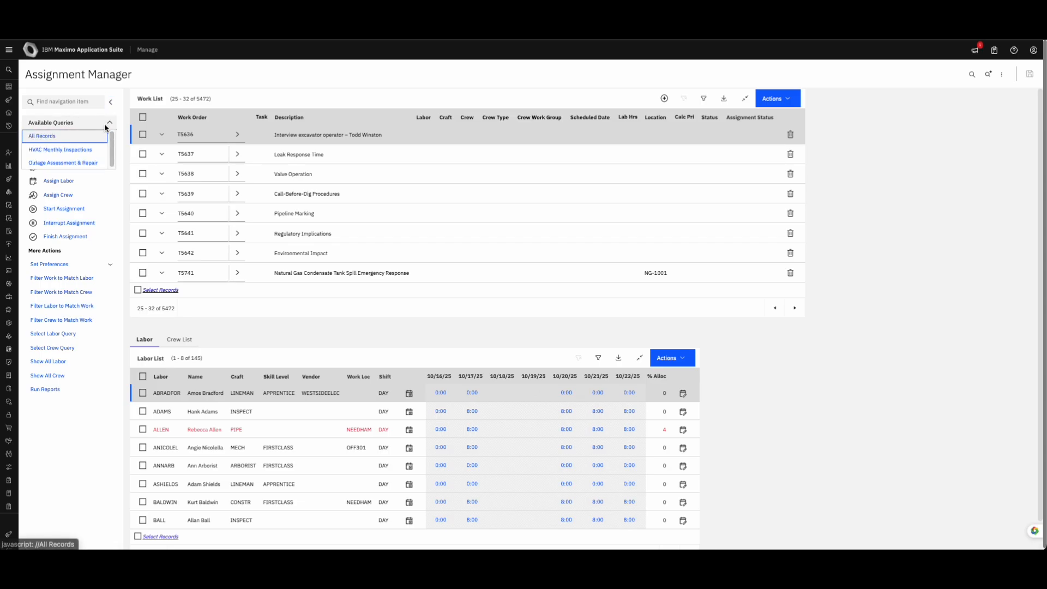
click(77, 164)
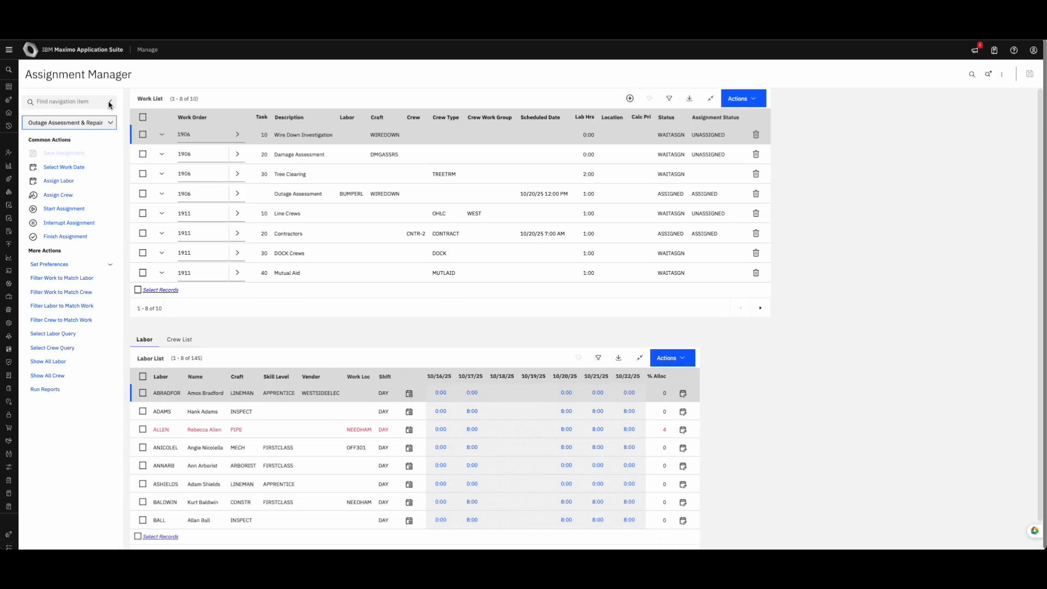
click(109, 103)
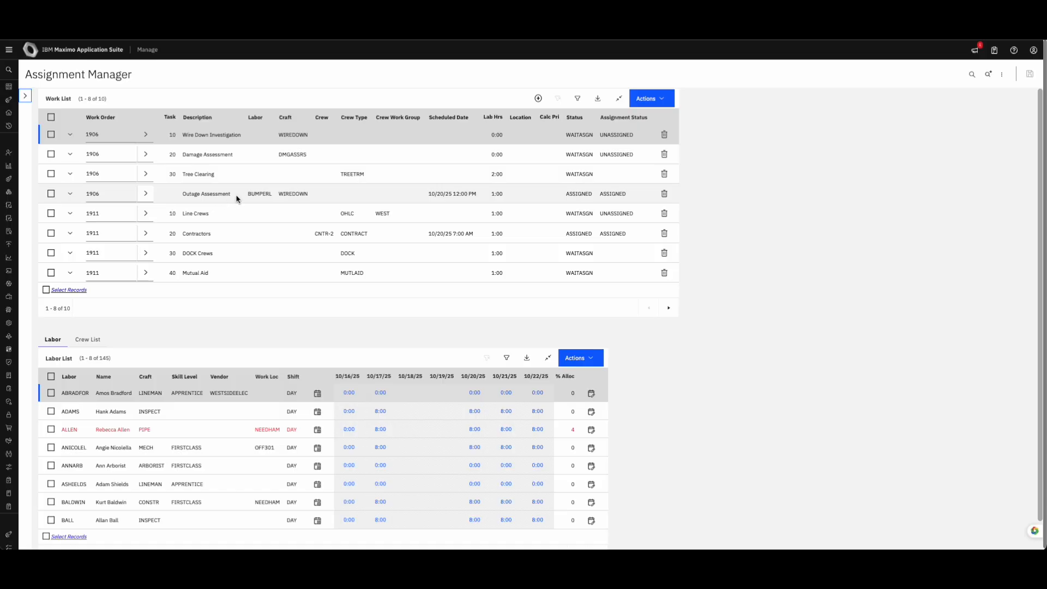
Review both pages of the outage work list, including the Tree Clearing and Outage Assessment rows of work order 1906
drag(237, 199, 183, 195)
click(669, 308)
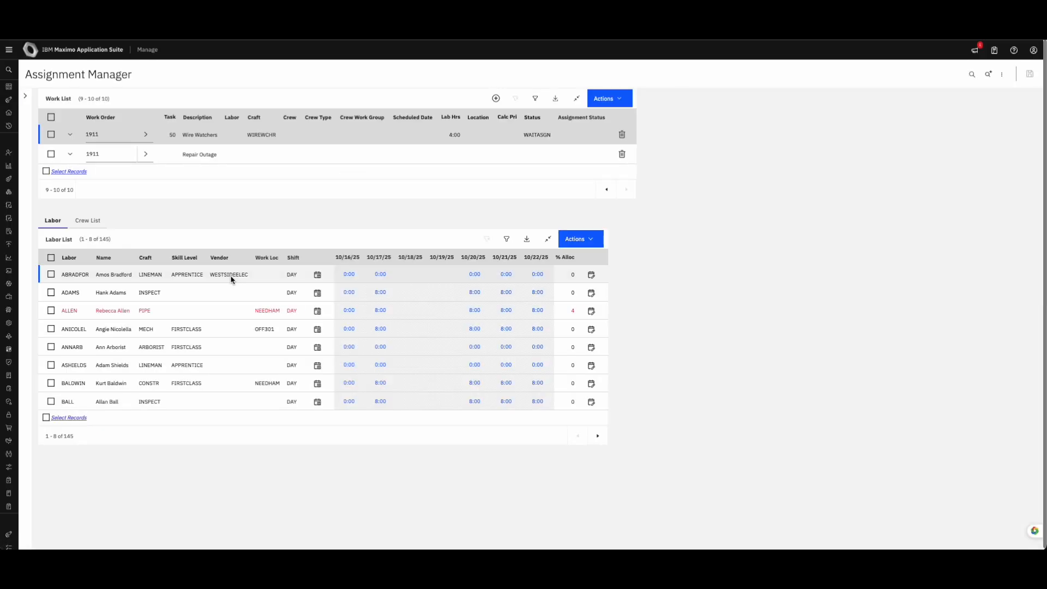
click(612, 190)
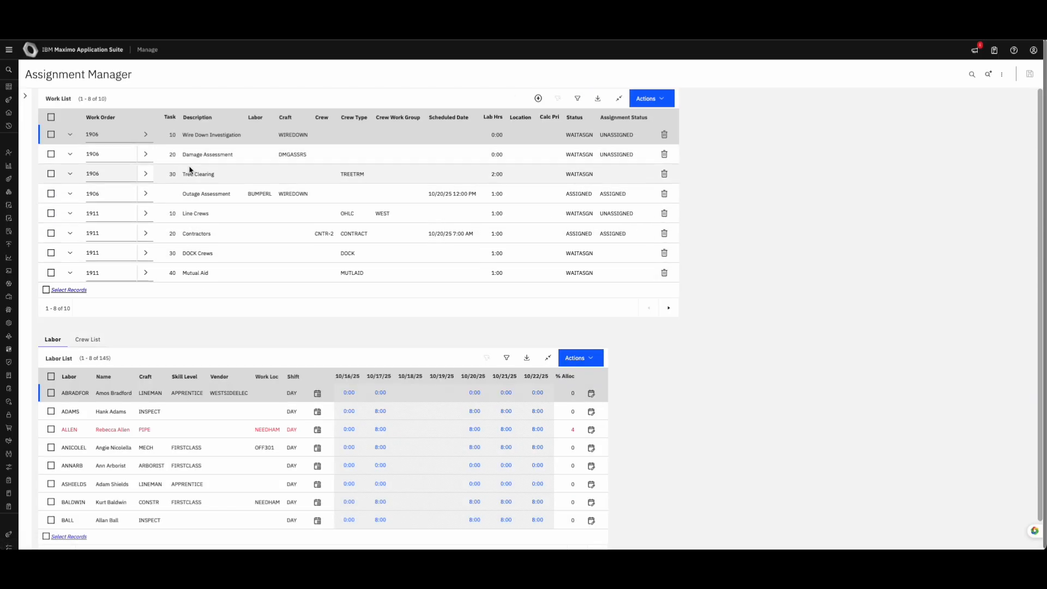
drag(85, 196, 101, 196)
click(103, 173)
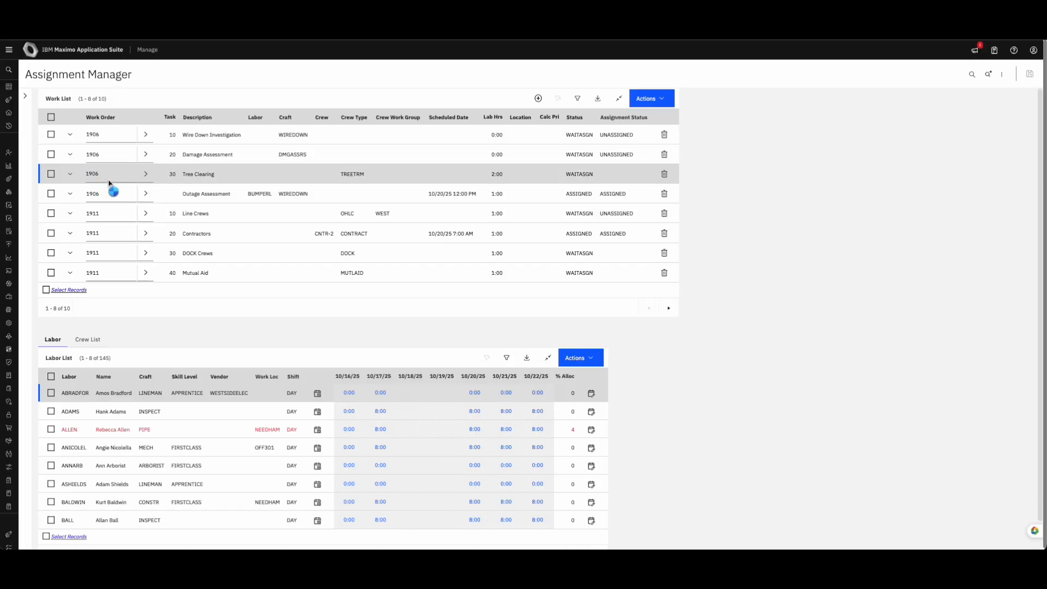
click(205, 196)
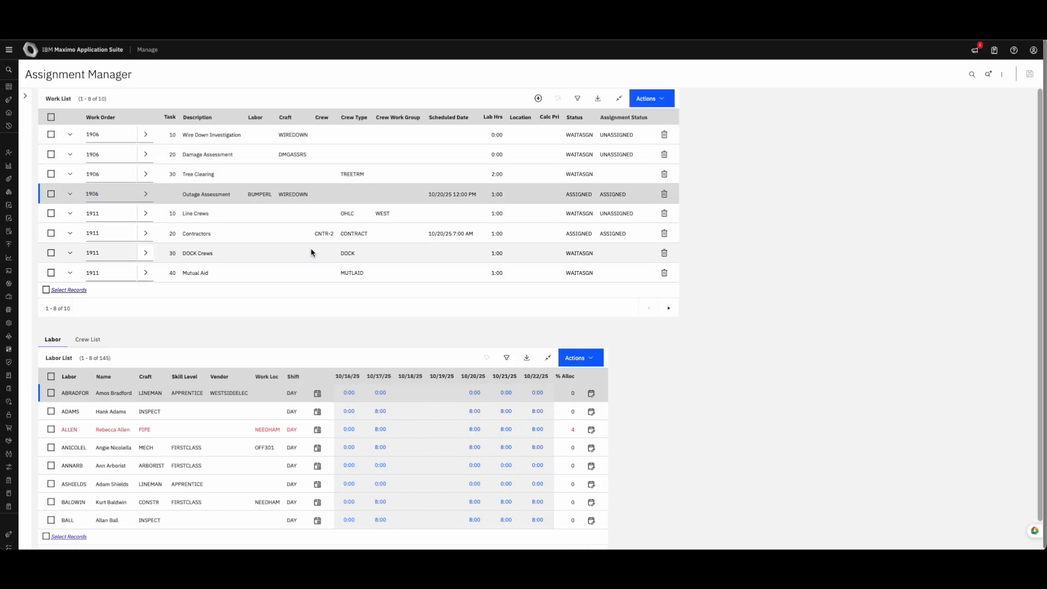
Select the Tree Clearing task of work order 1906 and filter the crew list to match its TREETRM crew type
click(51, 174)
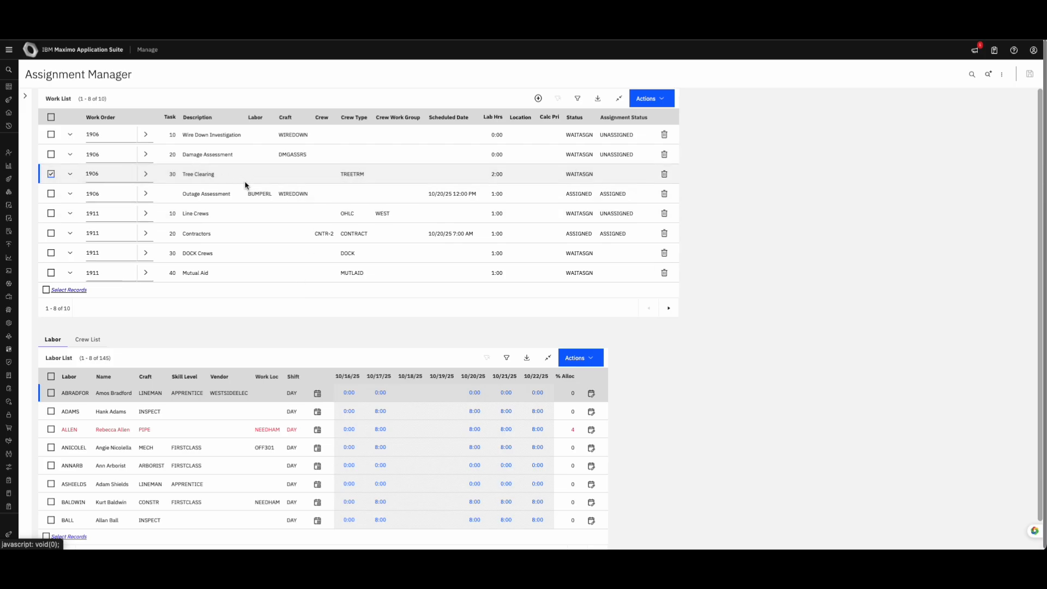
click(25, 96)
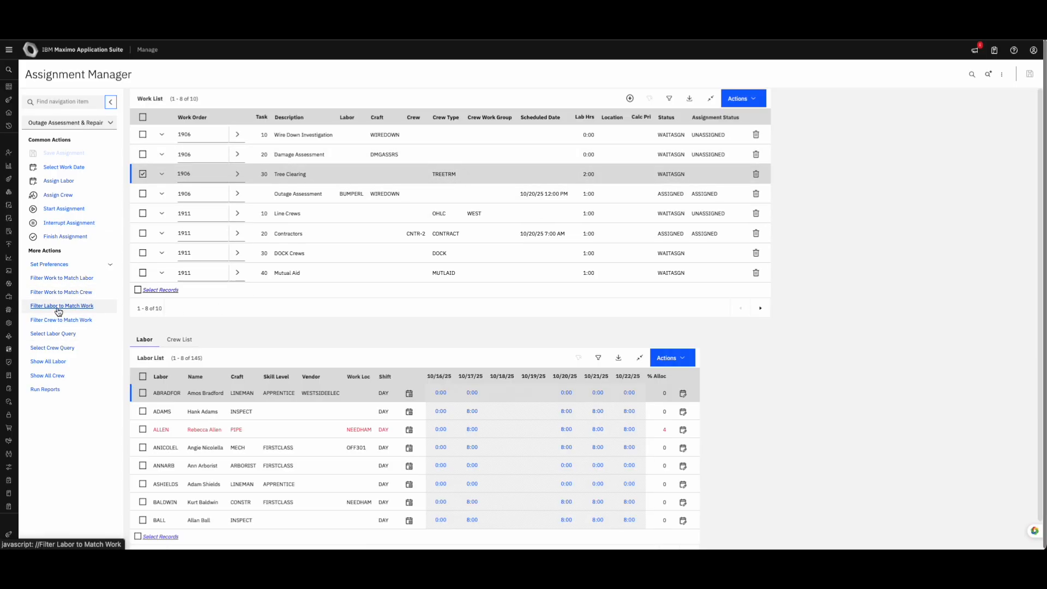
click(180, 339)
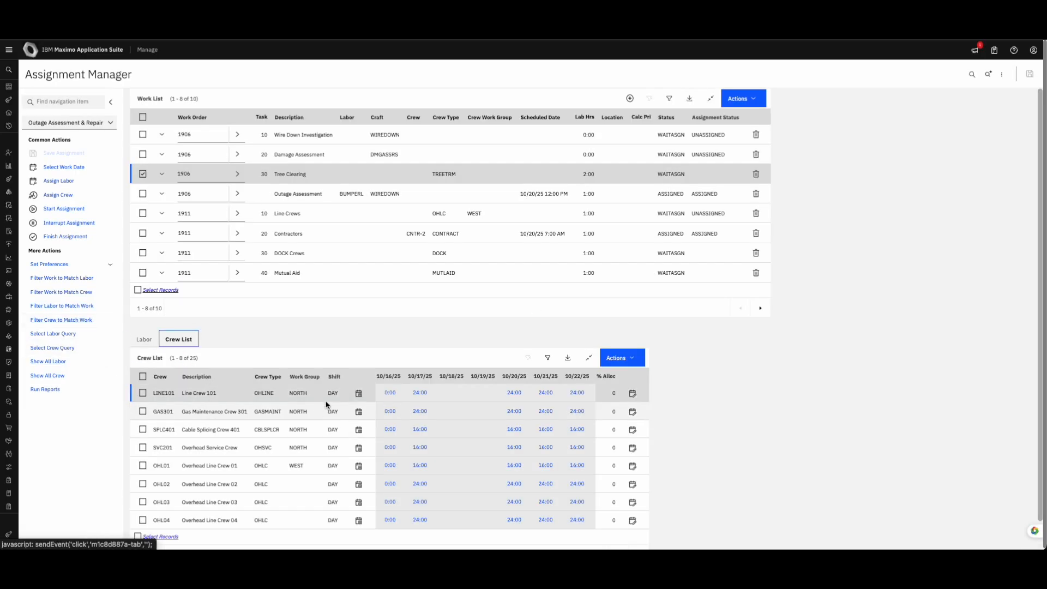
click(73, 326)
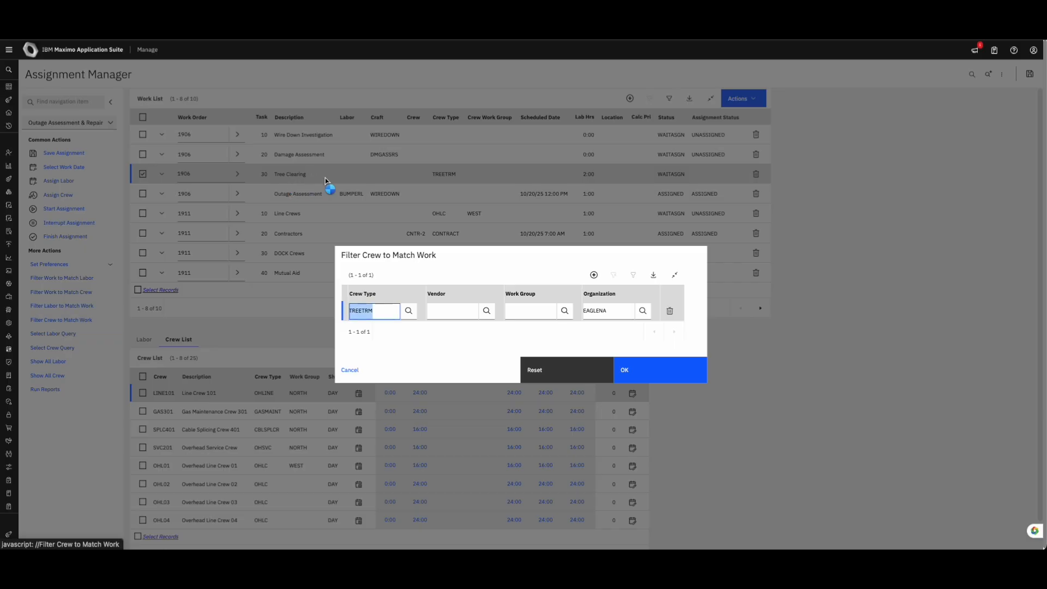
click(650, 375)
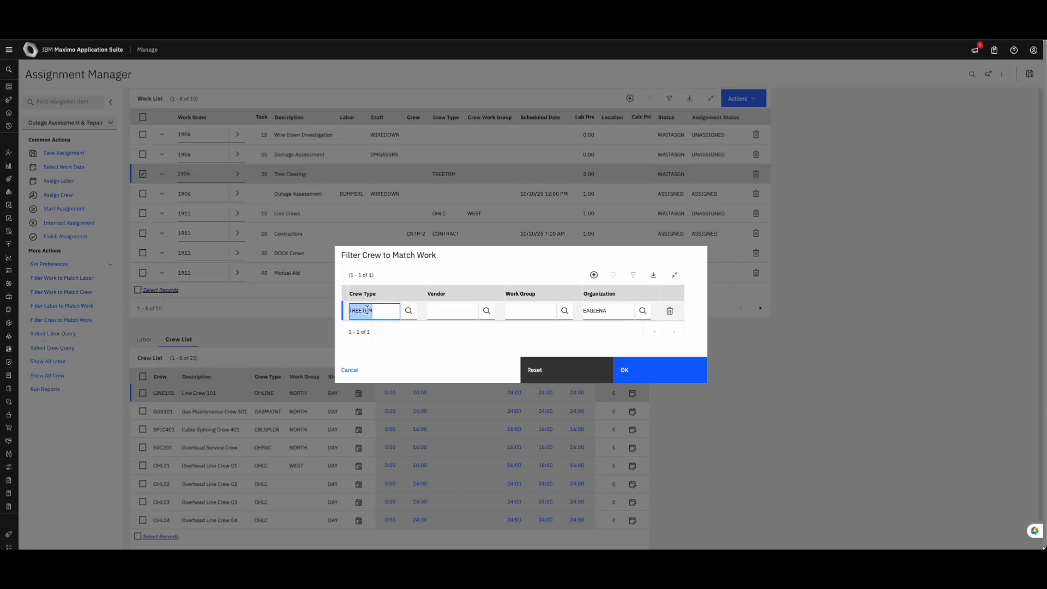
click(659, 369)
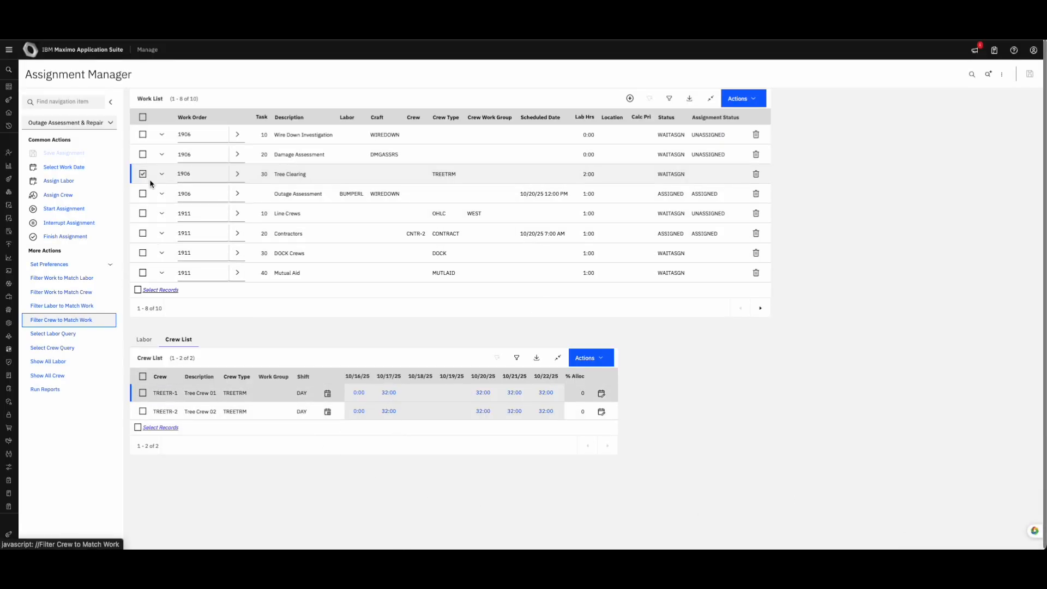
Assign crew TREETR-1 to the selected Tree Clearing task on 10/17/25
click(389, 394)
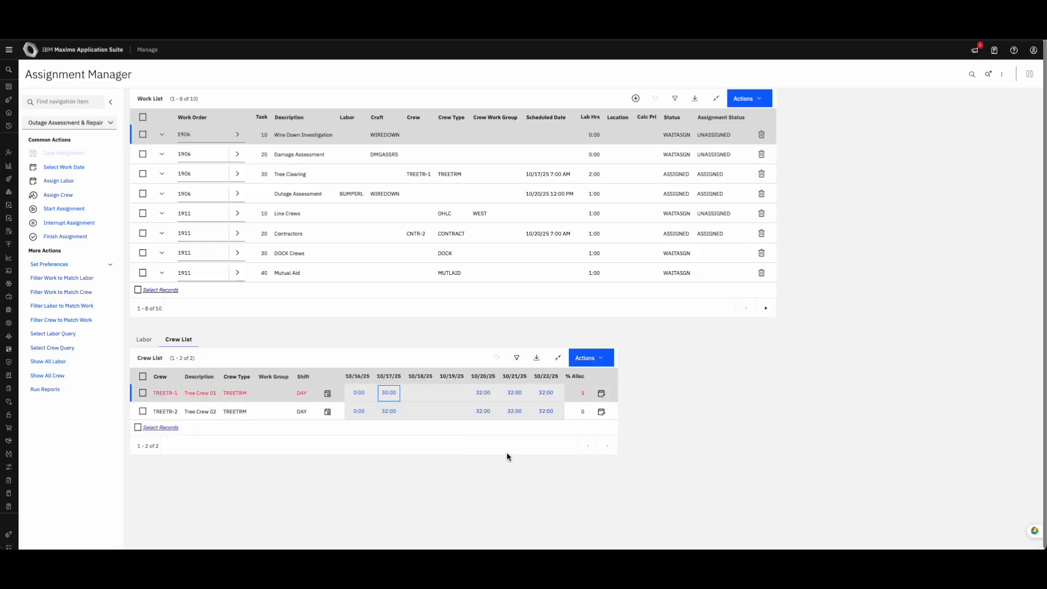
click(582, 393)
Show the labor list and examine labor availability alongside the outage work assignments
click(146, 337)
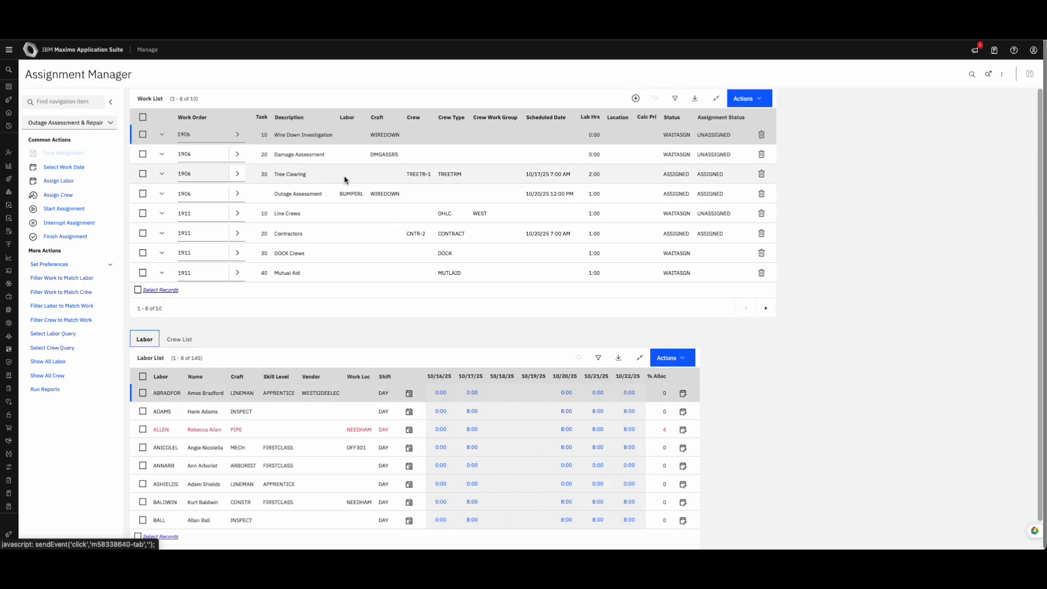
scroll(269, 425, down, 1)
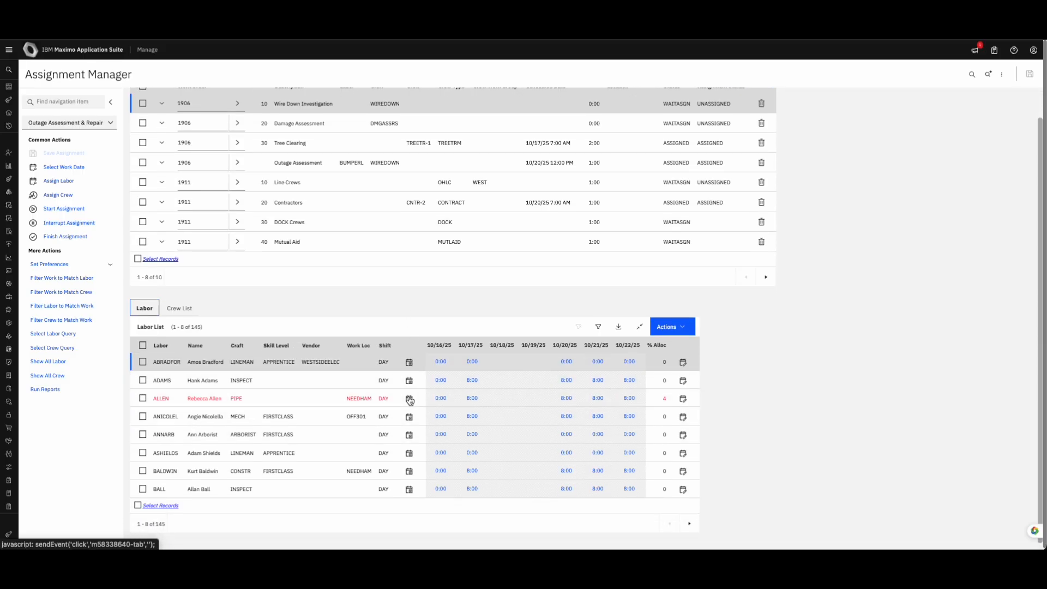
scroll(280, 224, up, 1)
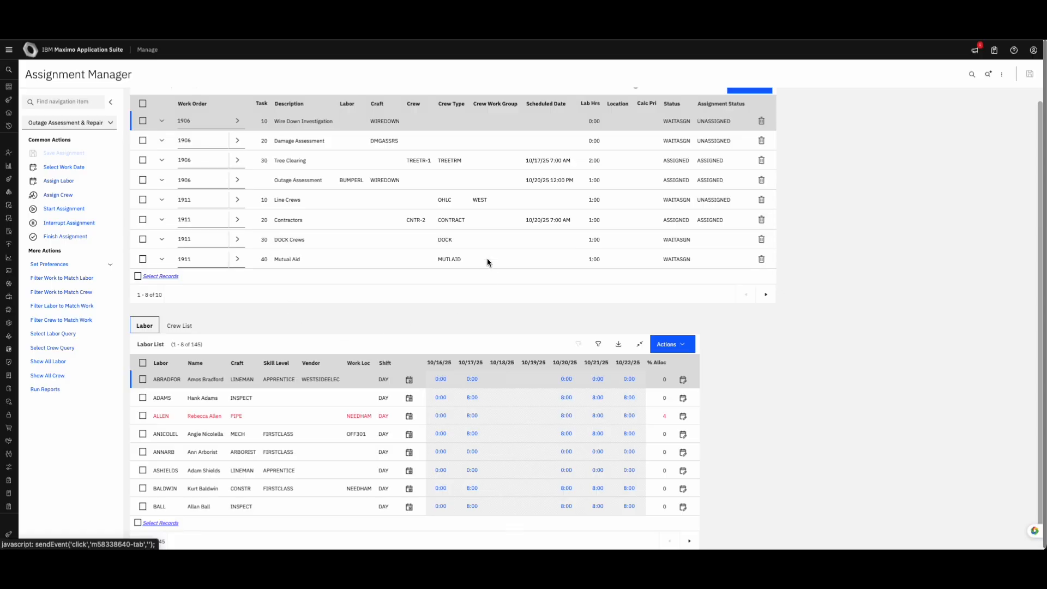
scroll(436, 237, up, 1)
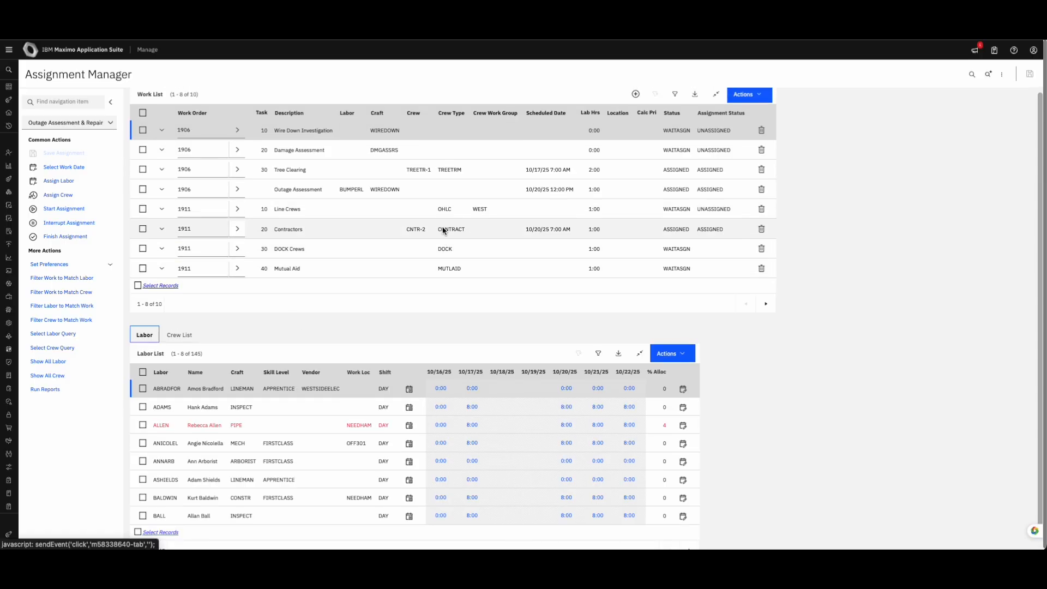
Select the Contractors task of work order 1911 and reset the filter that matches work to labor
click(144, 229)
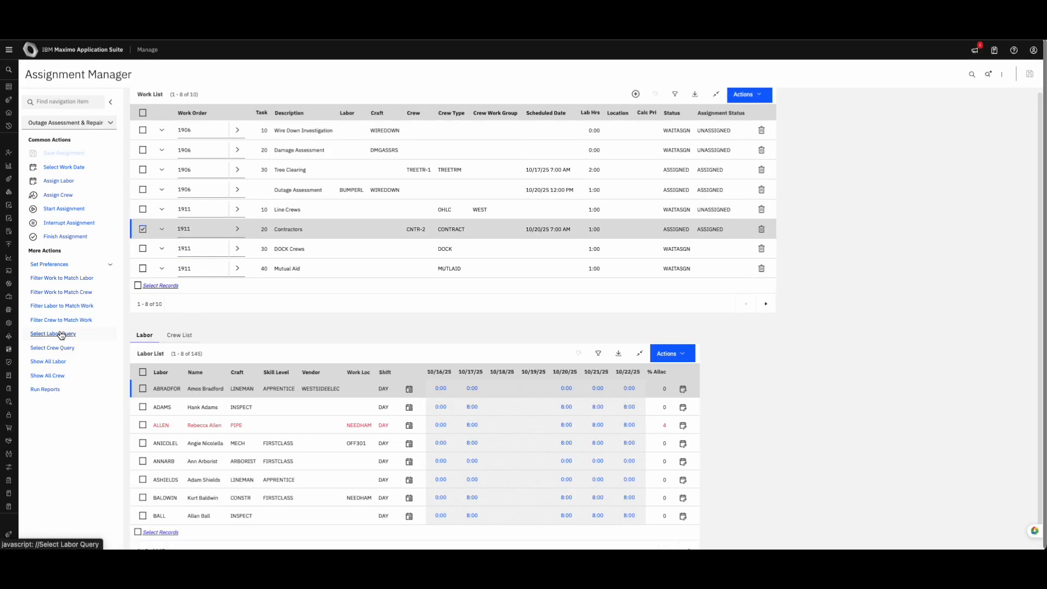
click(70, 280)
click(532, 378)
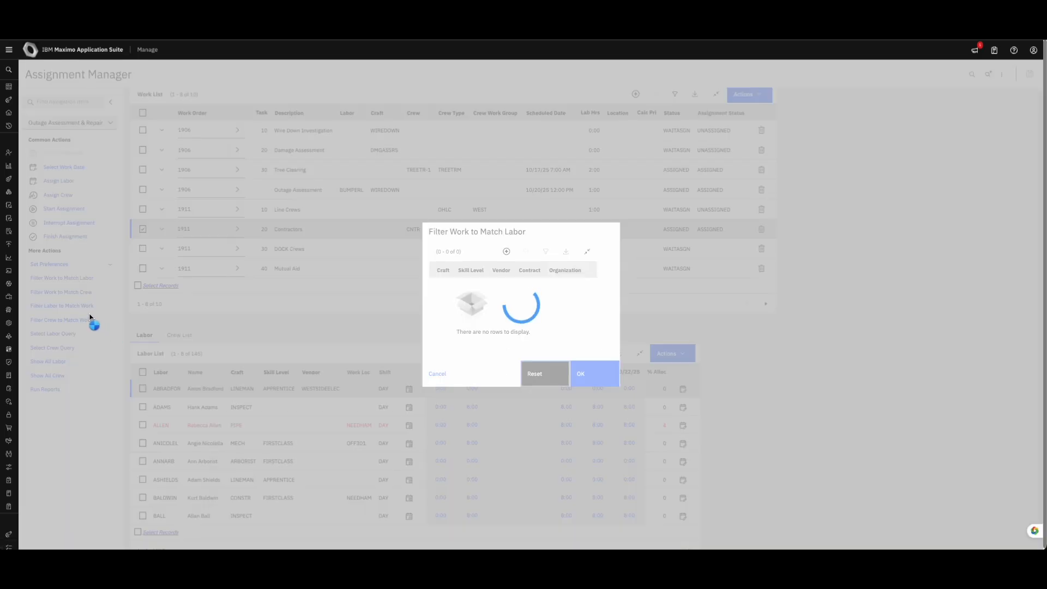
click(438, 376)
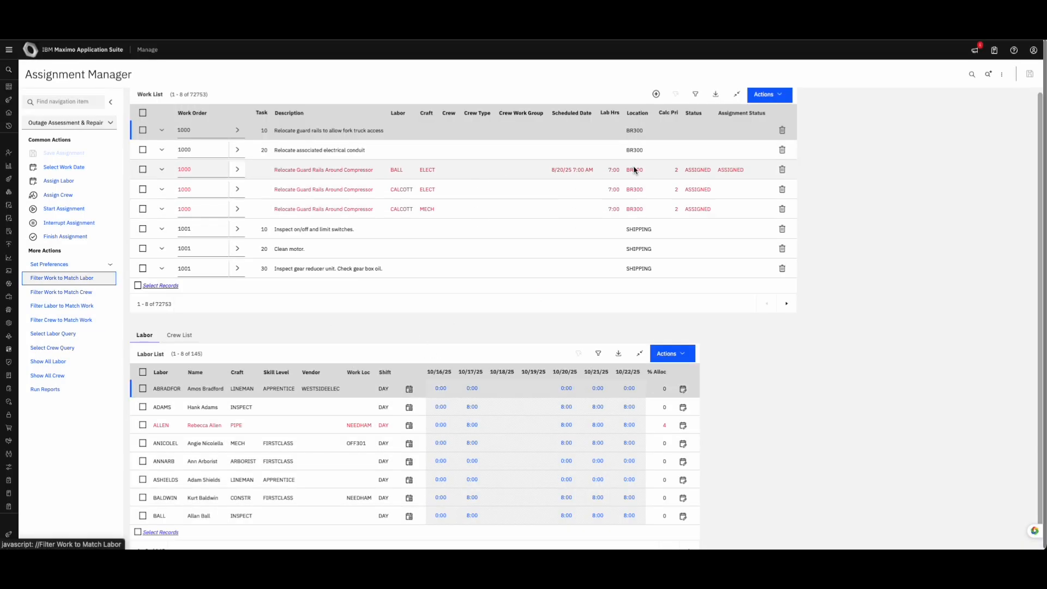
Select work order 1000's scheduled ELECT assignment and filter the labor list to match craft ELECT, skill level FIRSTCLASS and organization EAGLENA
click(398, 173)
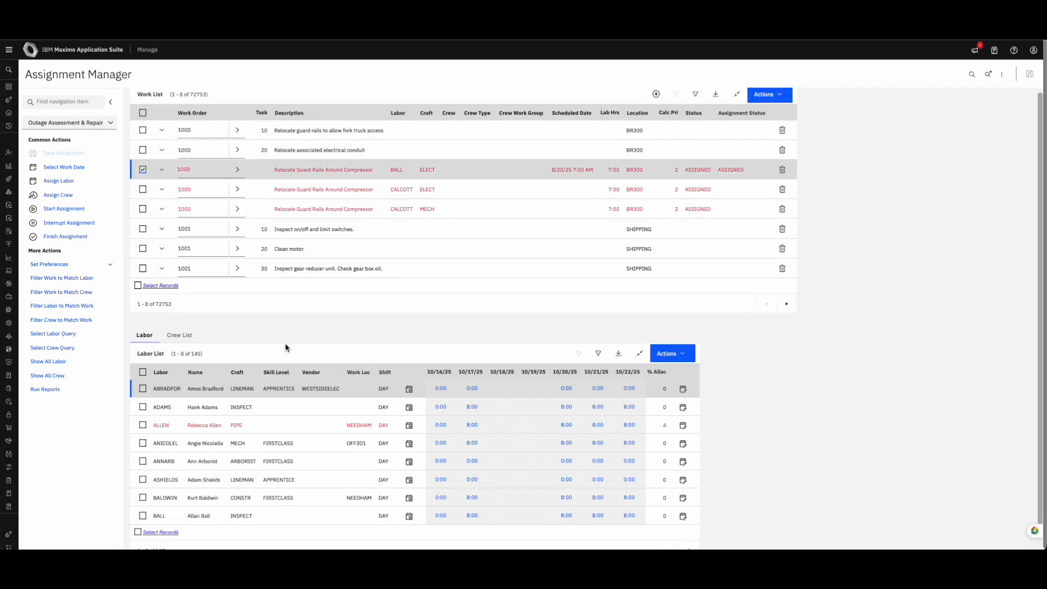
click(64, 305)
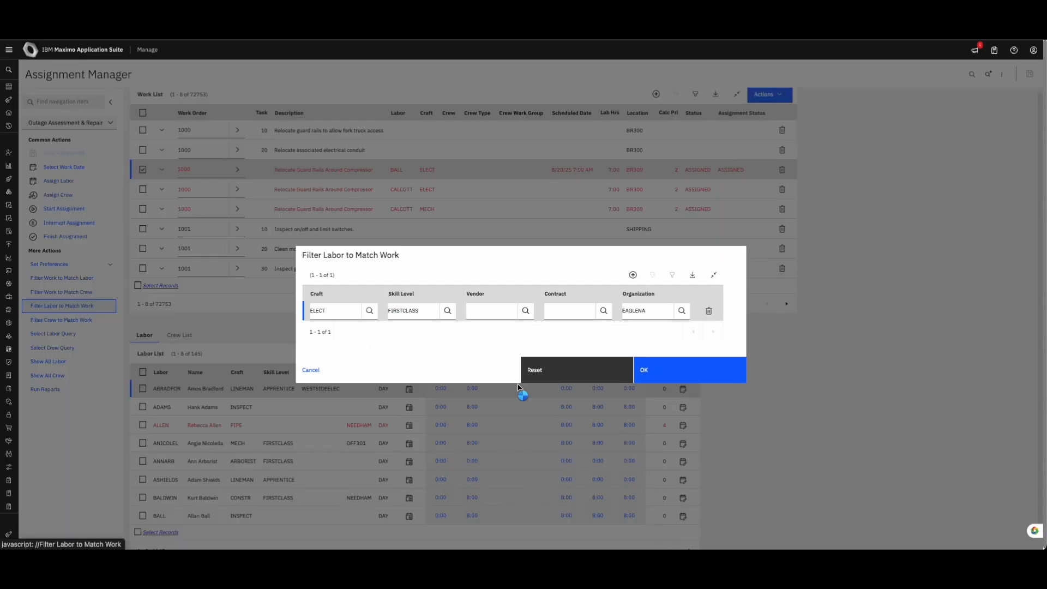
click(679, 376)
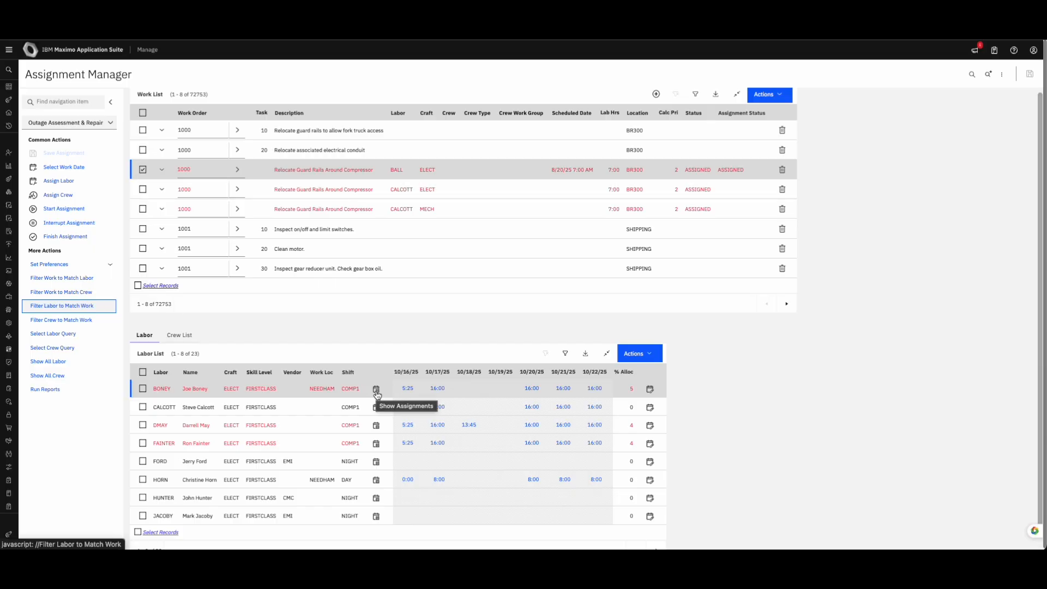
Collapse the navigation and examine the scheduled assignments of the first electrician in the labor list
click(110, 102)
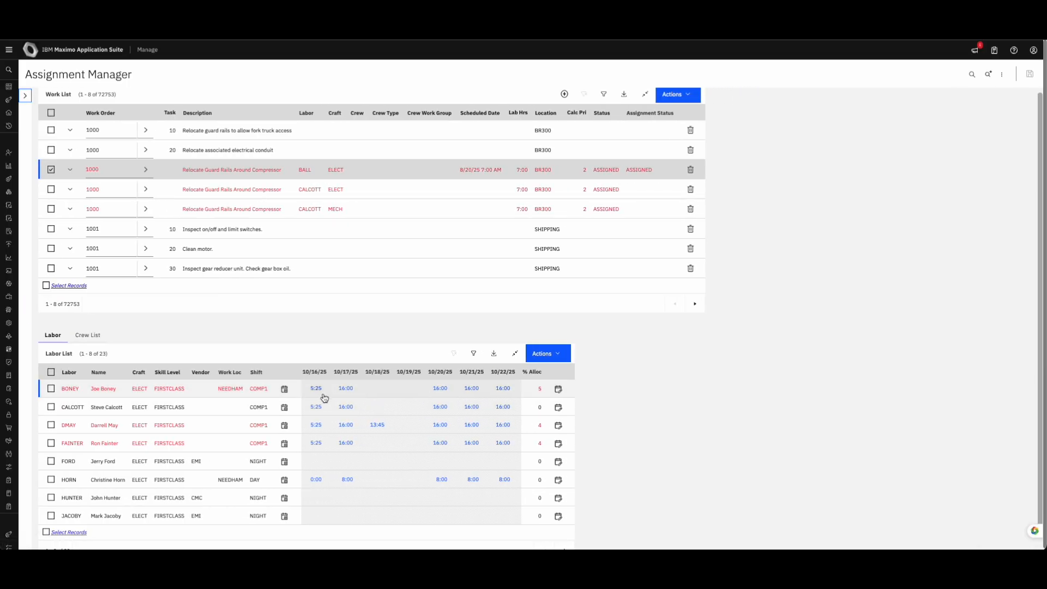
click(284, 389)
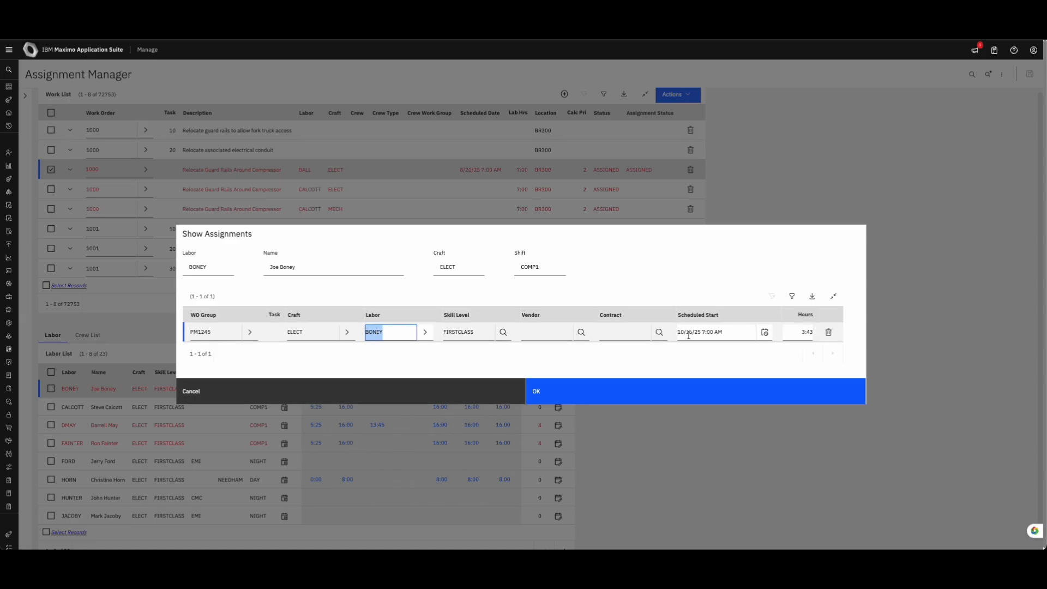
click(785, 334)
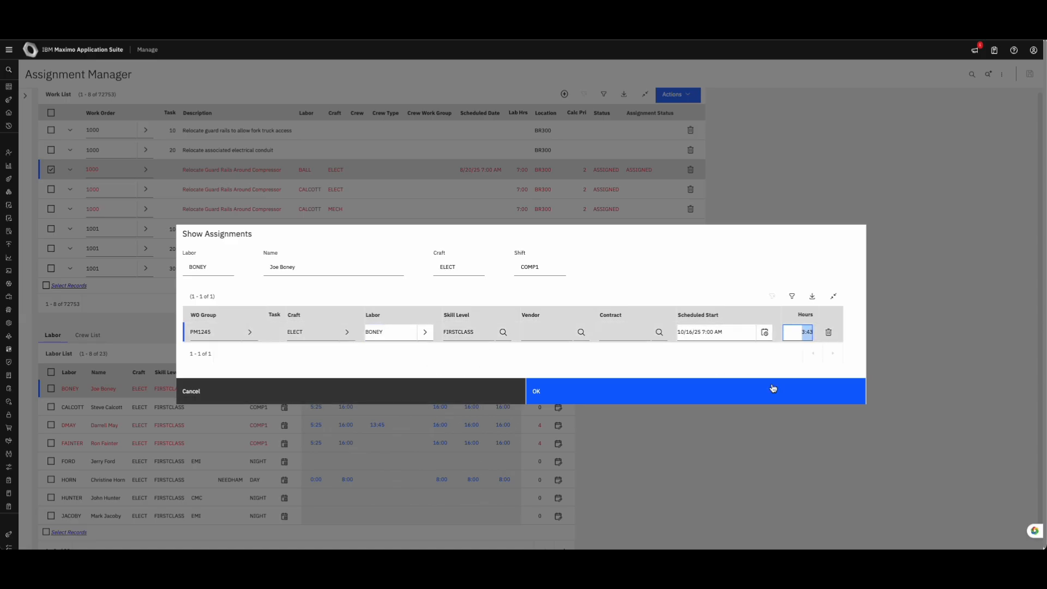
click(473, 391)
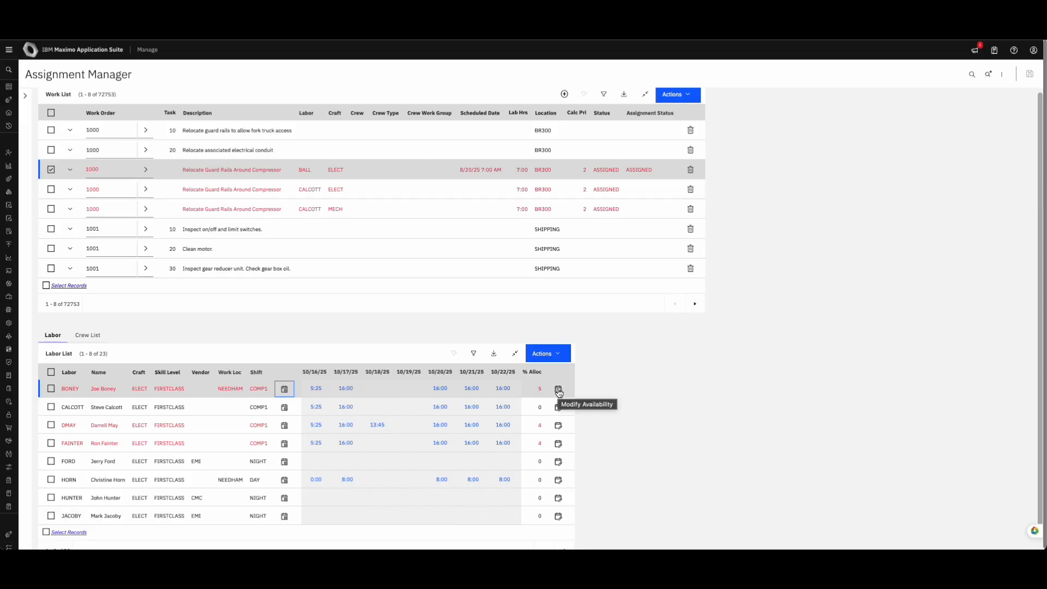
Add a work date modification to the first electrician's availability with reason code SICK and 8 hours
click(558, 389)
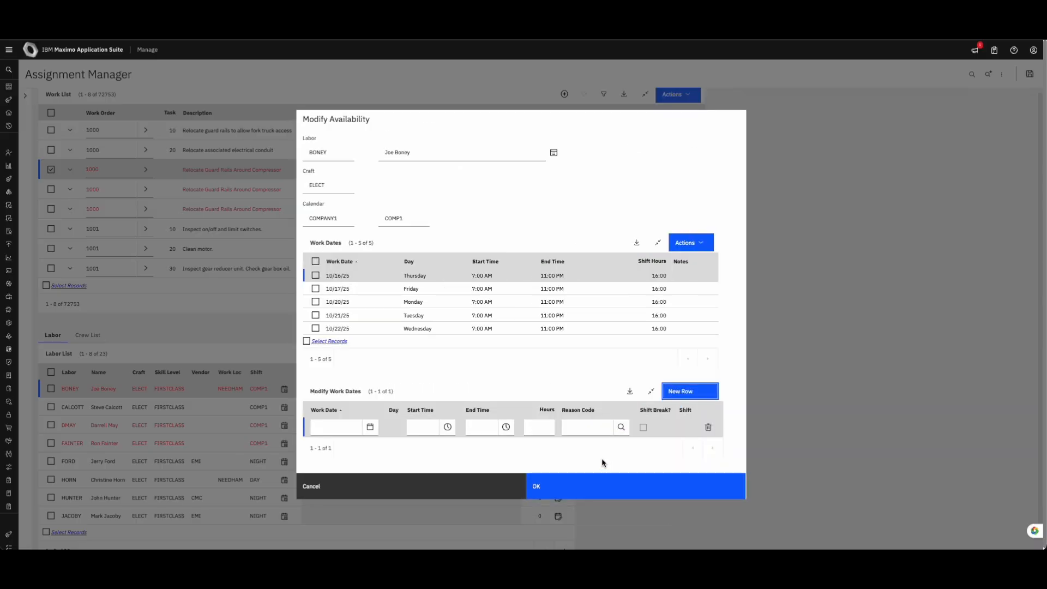
click(621, 427)
click(402, 315)
click(550, 429)
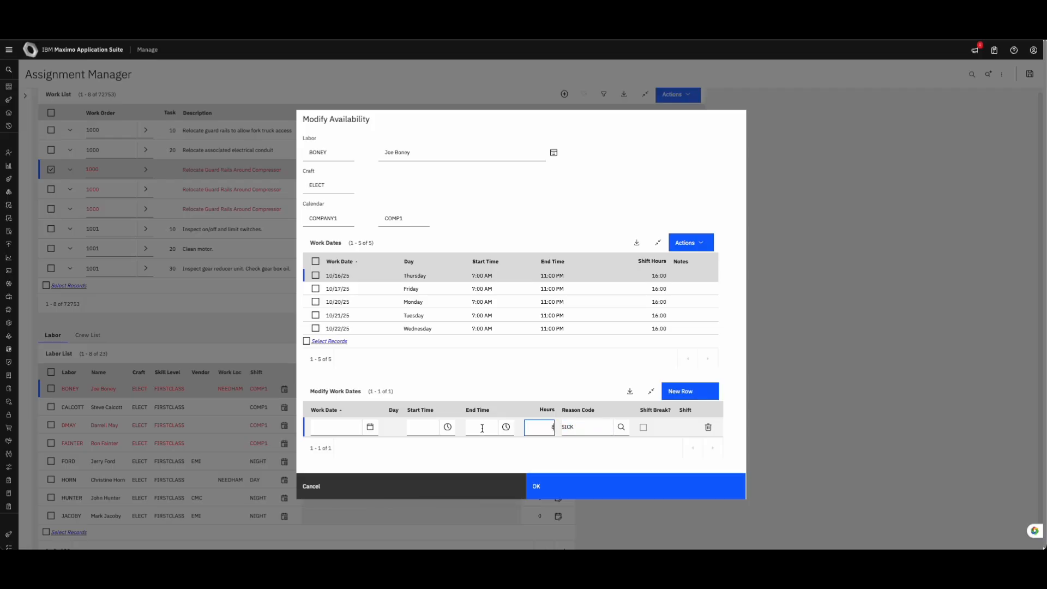
Set the sick time to start at 7:00 AM on 10/17/2025 and apply the availability change
click(506, 427)
click(448, 427)
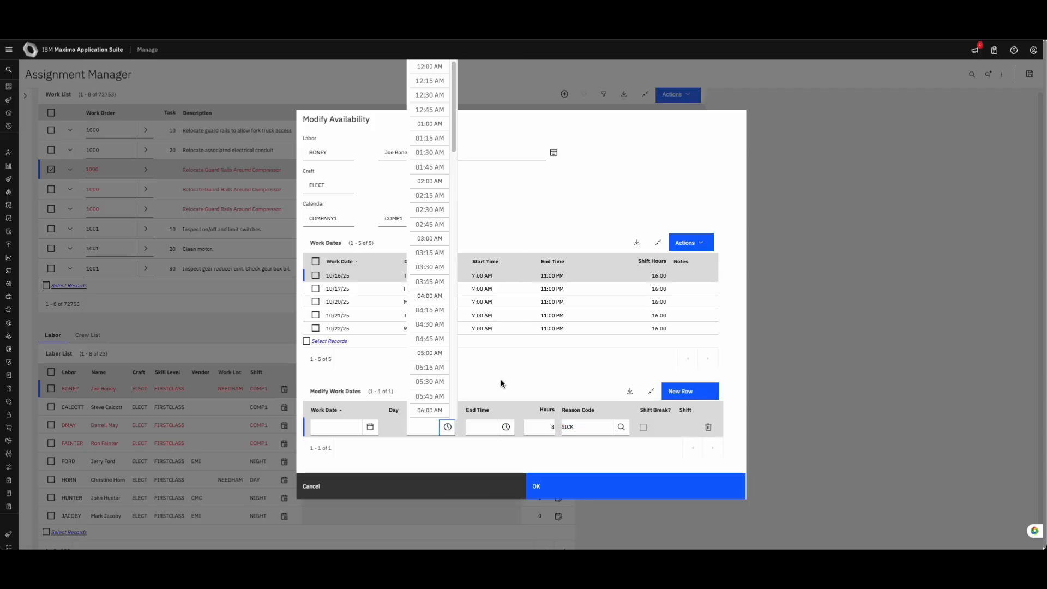
scroll(439, 306, down, 3)
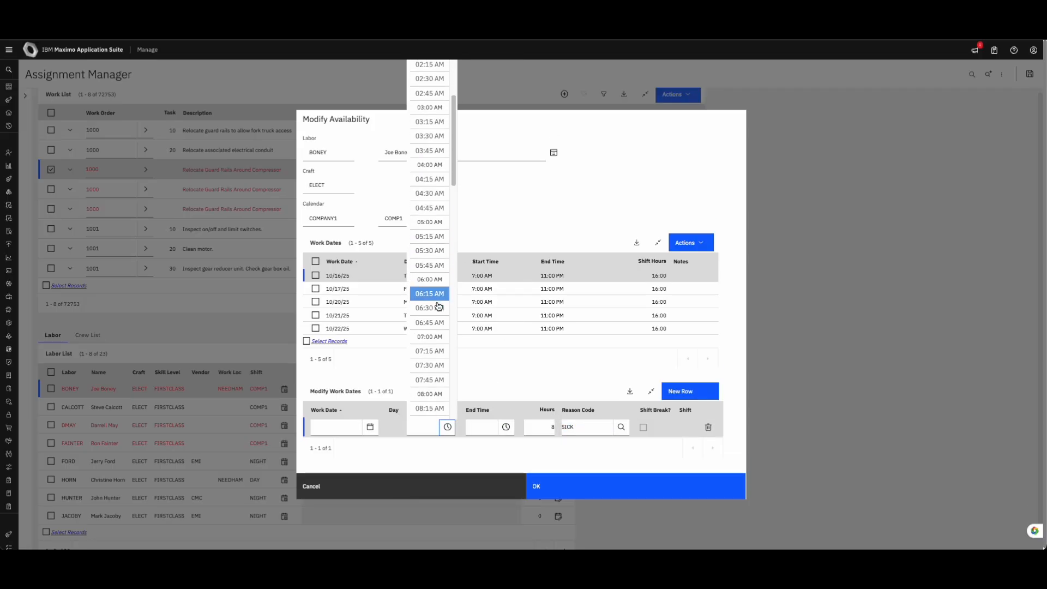
click(431, 322)
click(340, 426)
click(370, 426)
click(401, 348)
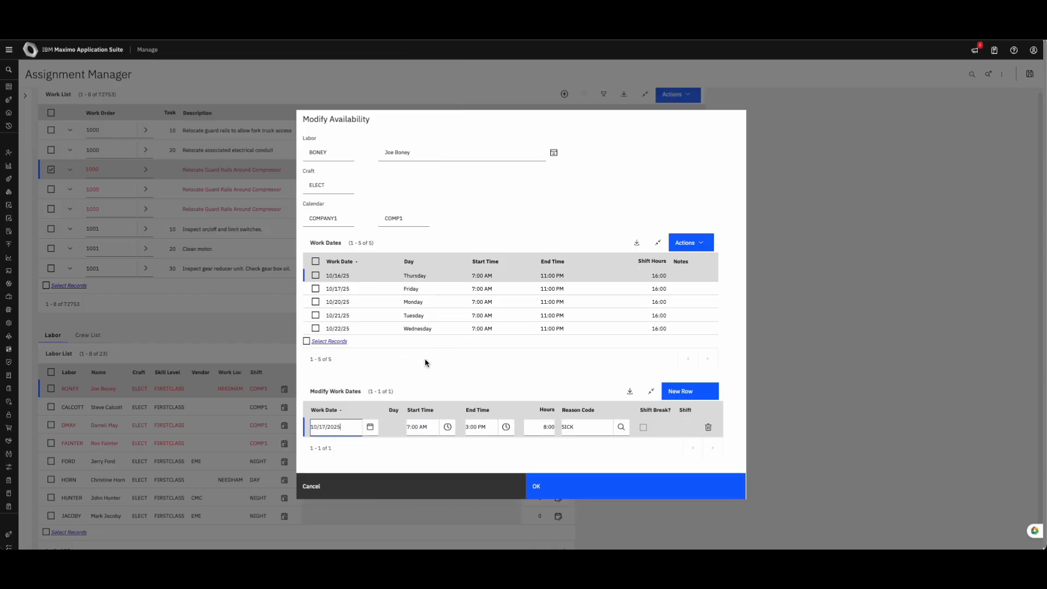
click(603, 483)
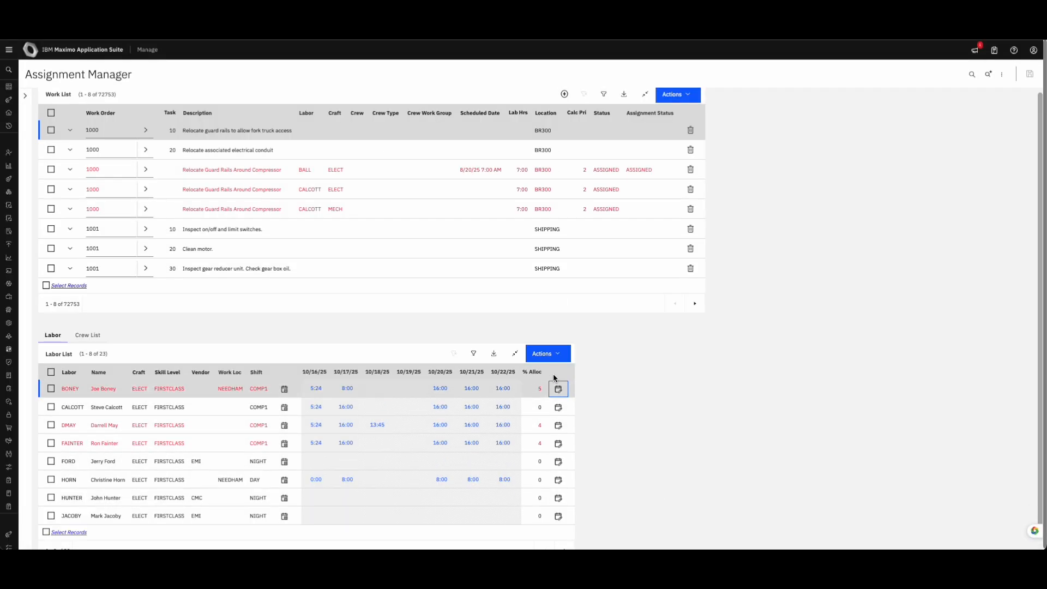
Check the first electrician's availability in the labor list and review the modified work date entry
click(76, 336)
click(54, 336)
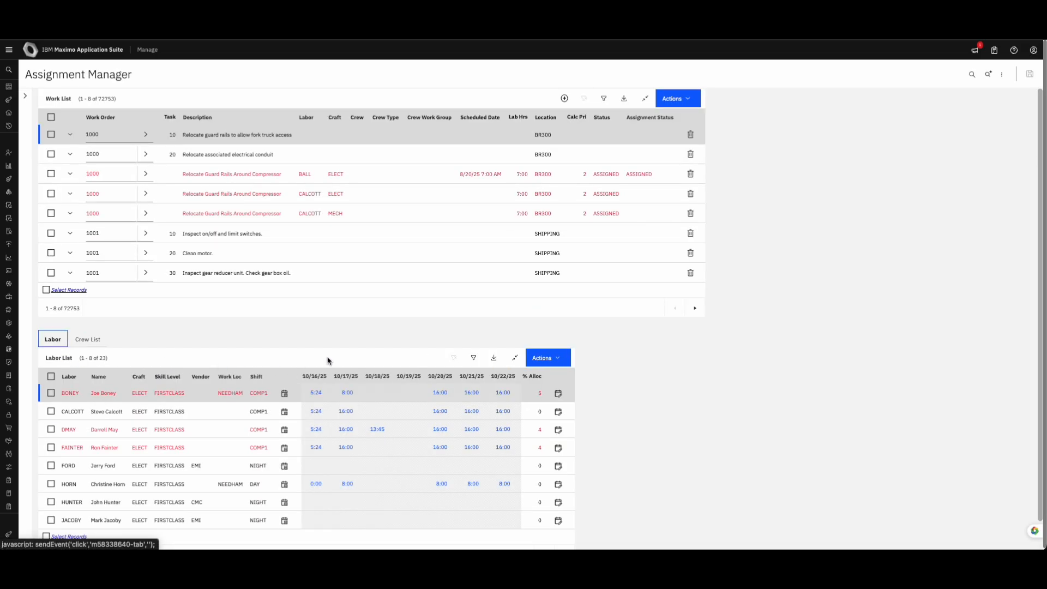
scroll(627, 406, down, 1)
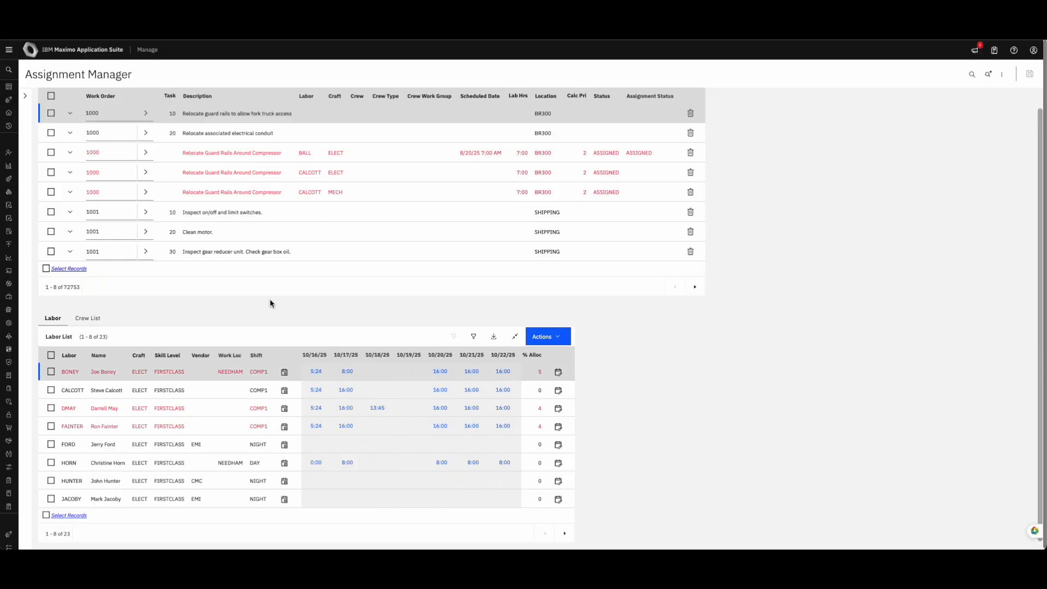
click(557, 373)
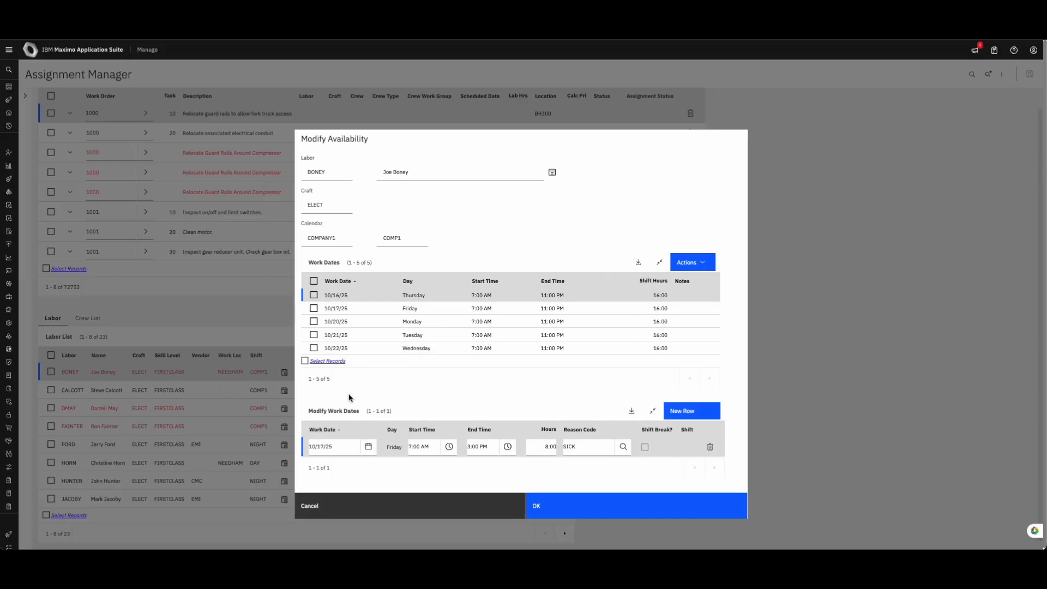
click(473, 509)
Search the application navigation for "graphical ass" and open the Graphical Assignment application
click(24, 96)
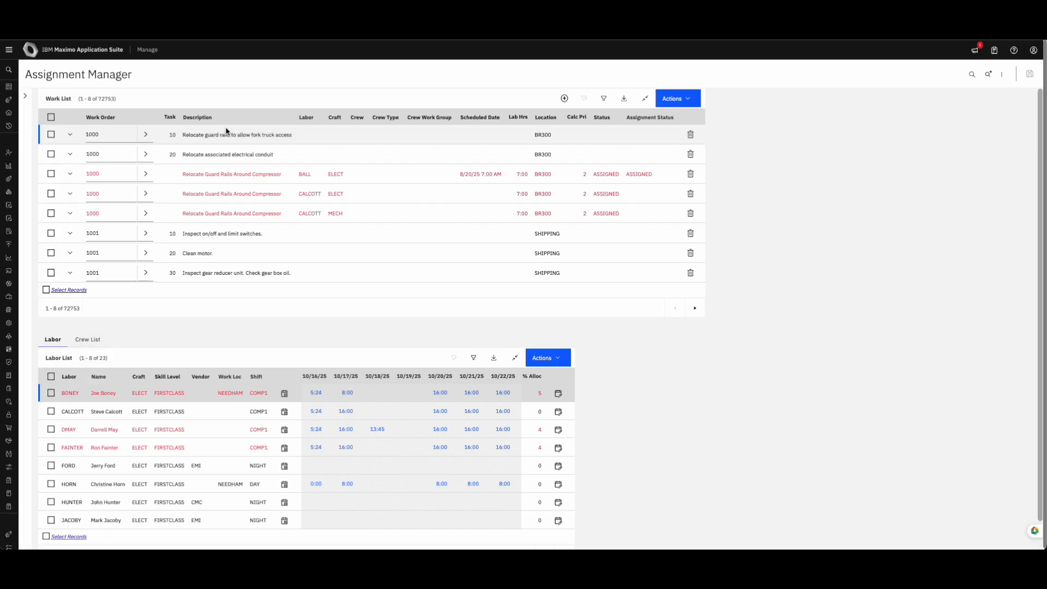
text(gr)
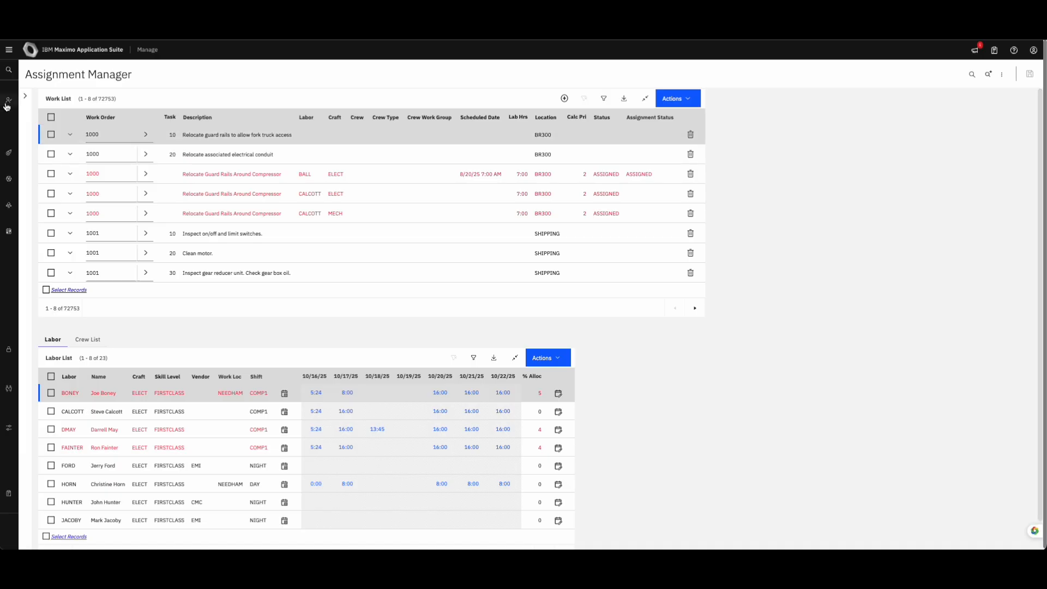
mouse_move(5, 105)
text(aphical )
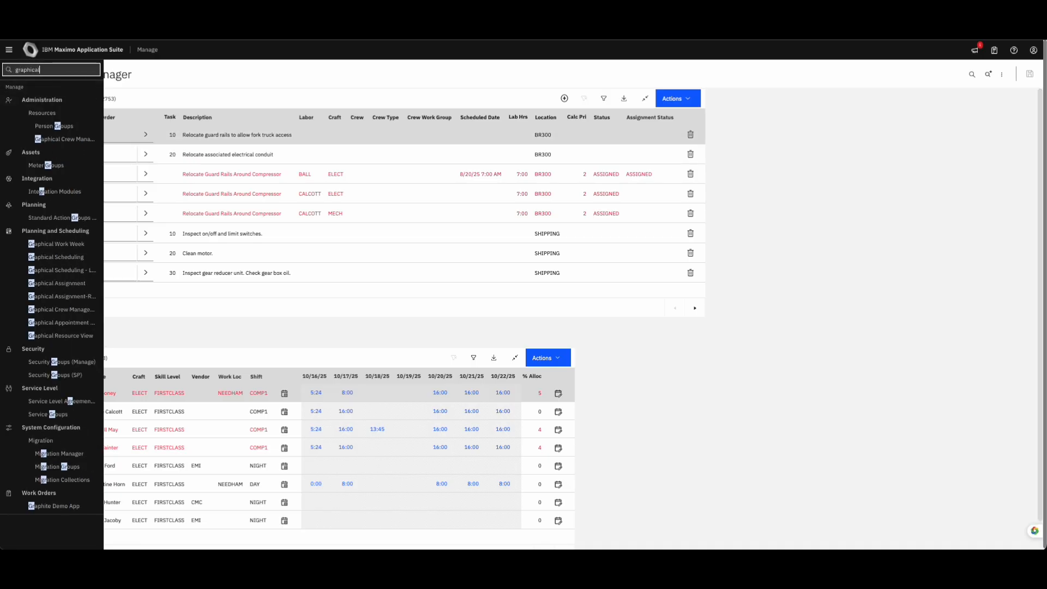
text(ass)
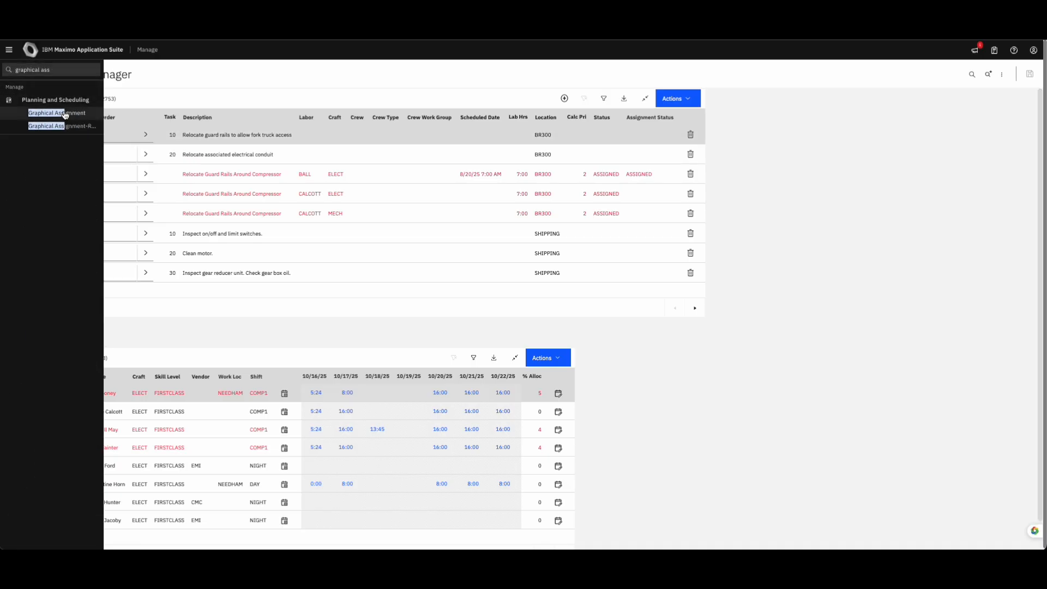
click(65, 112)
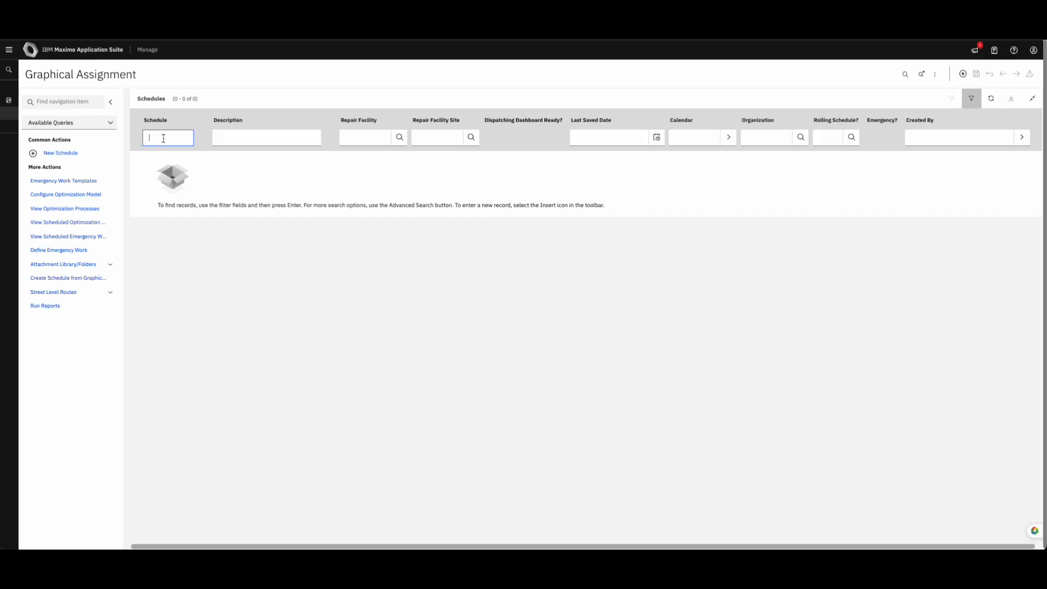
Apply the Storm Outage Schedule query and open the TCGAOUT schedule
click(111, 126)
click(77, 175)
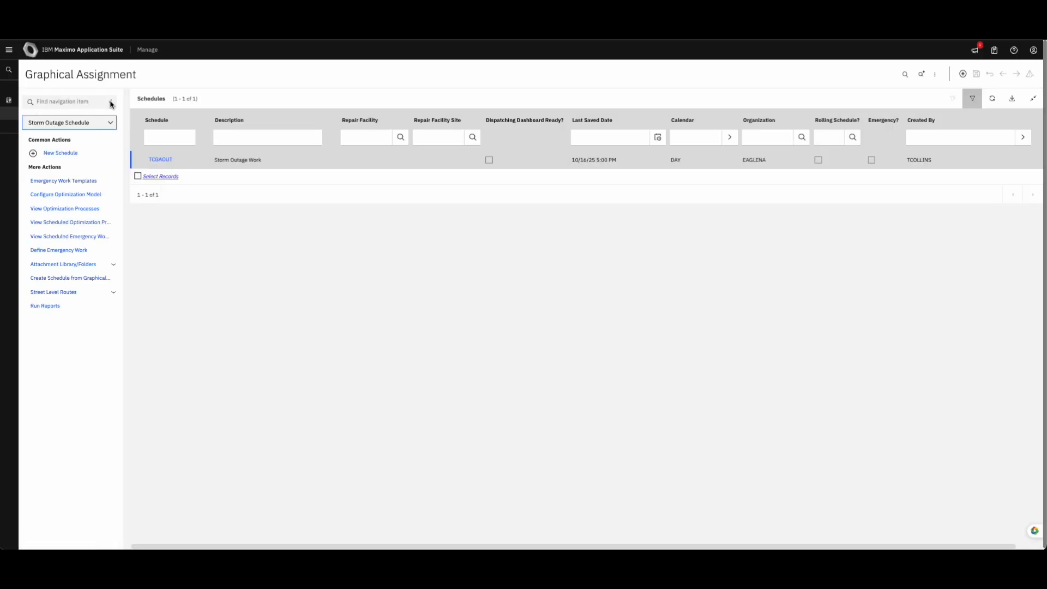
click(110, 102)
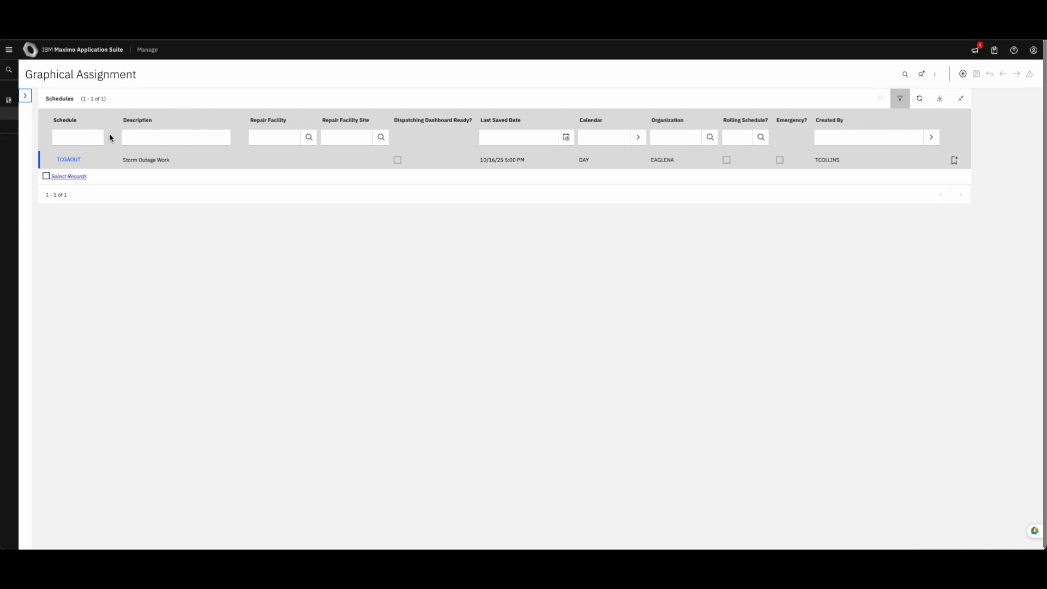
click(69, 159)
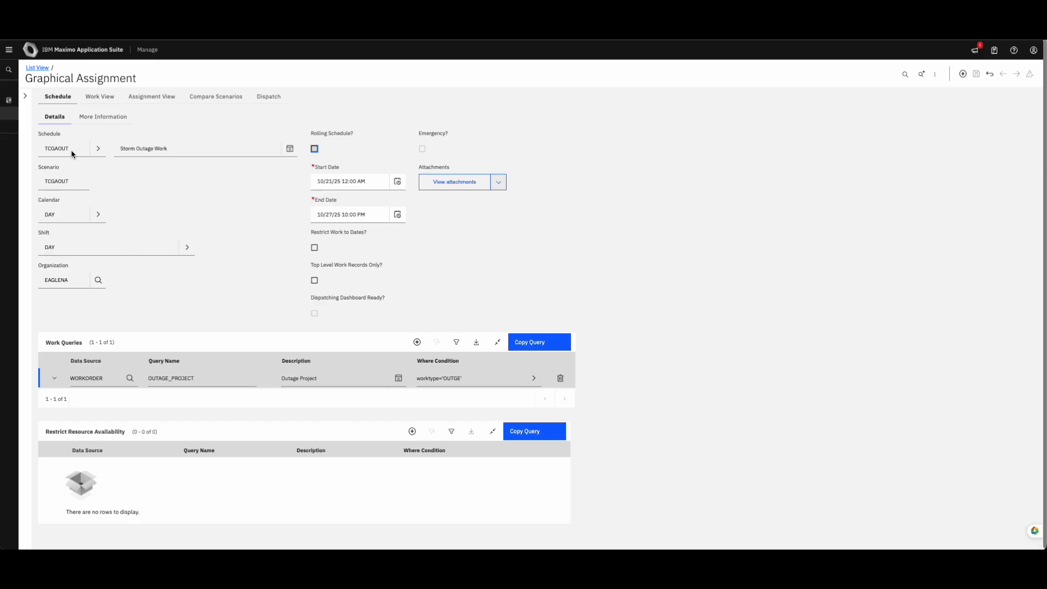
Review the schedule's description and scenario, and look through the calendars available for it
click(149, 153)
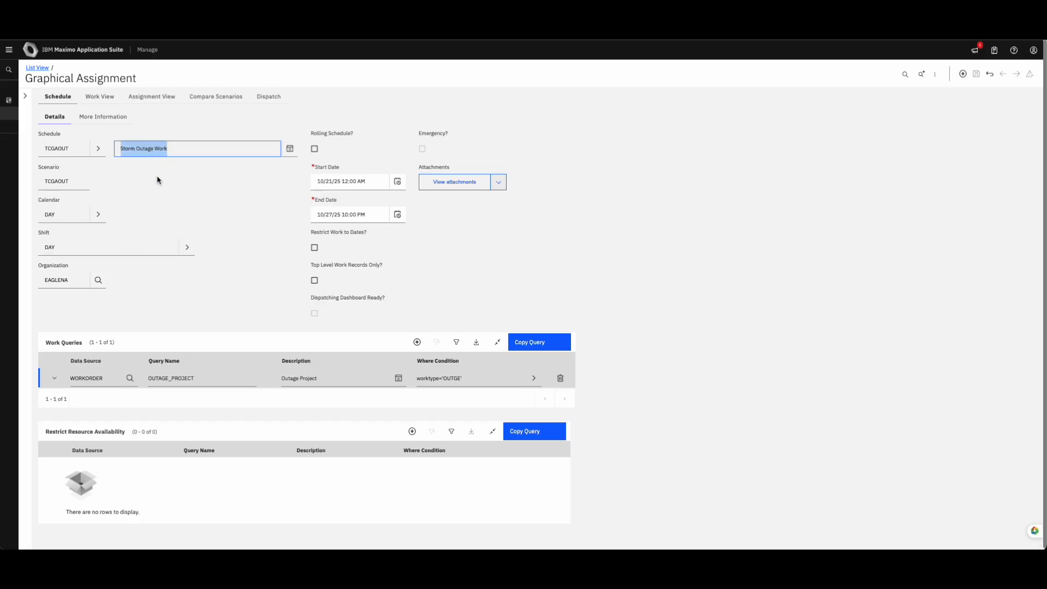
click(75, 188)
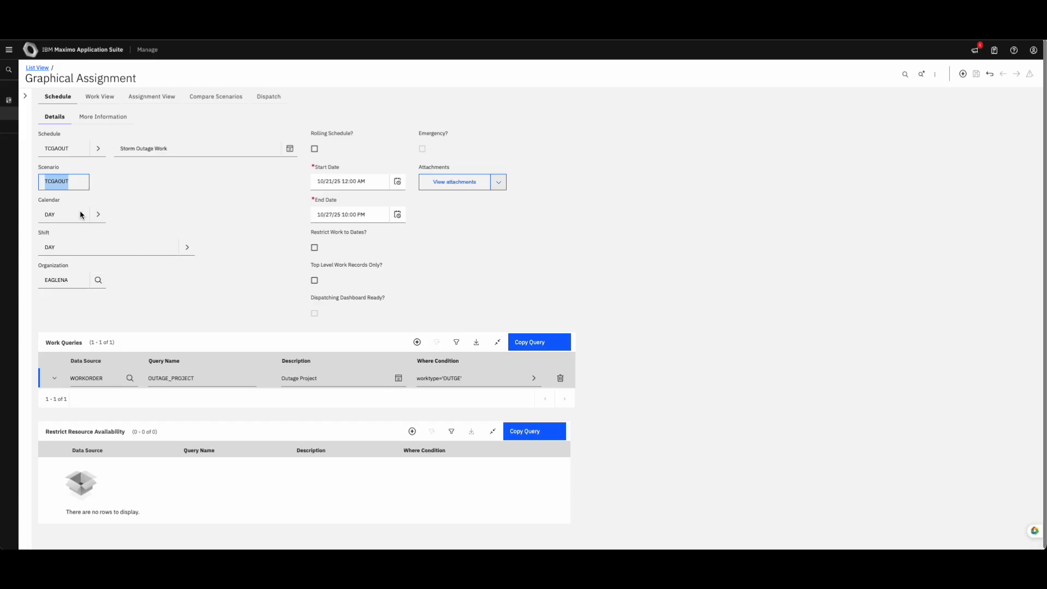
click(123, 231)
click(98, 218)
click(110, 231)
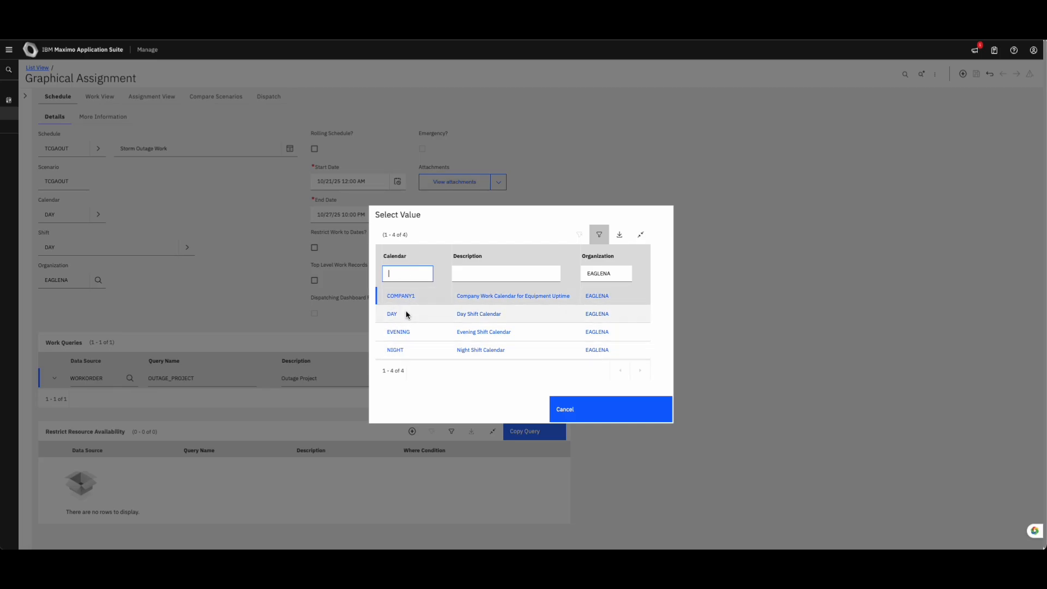
click(576, 407)
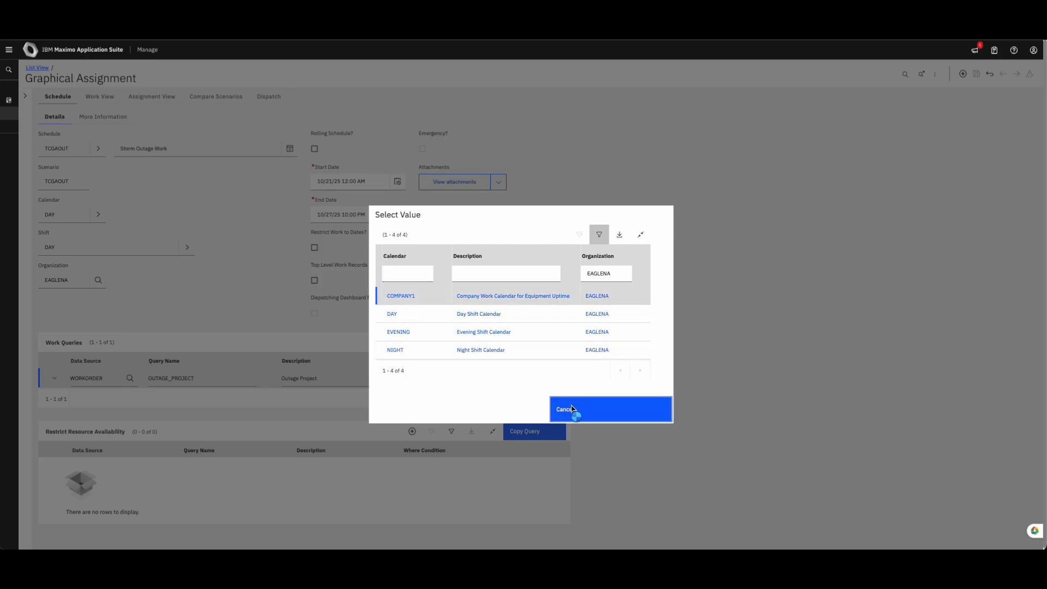
Examine the shifts selectable for the schedule, its work query condition and its resource availability restrictions
click(187, 248)
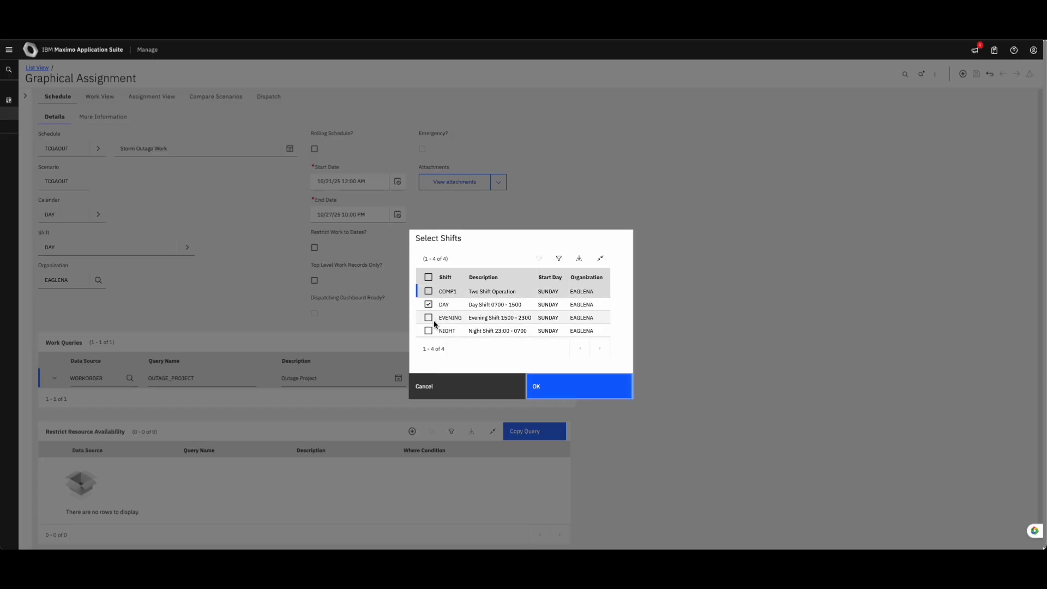
click(552, 387)
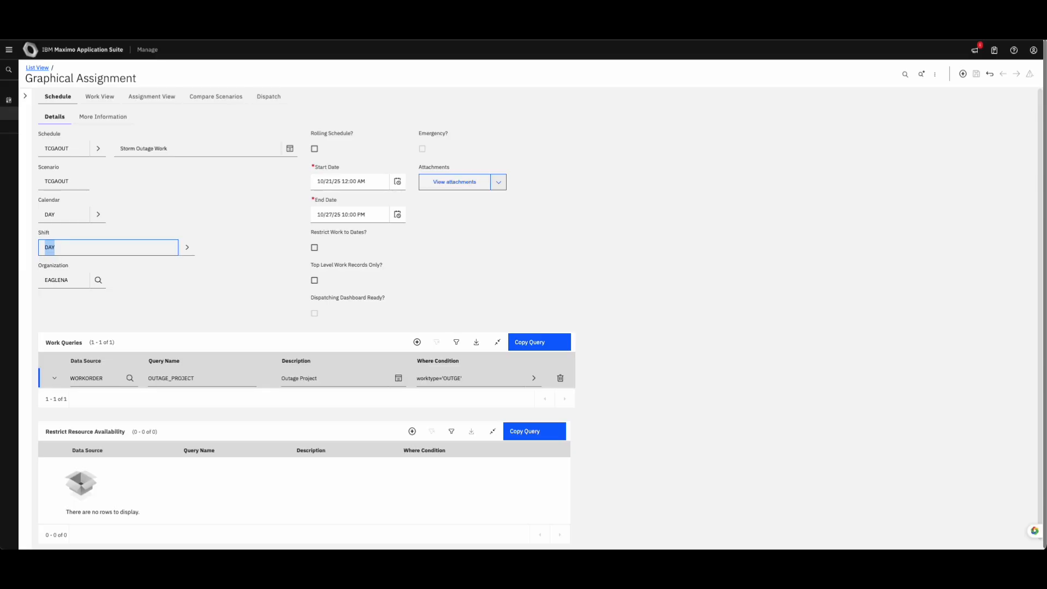
scroll(272, 302, down, 1)
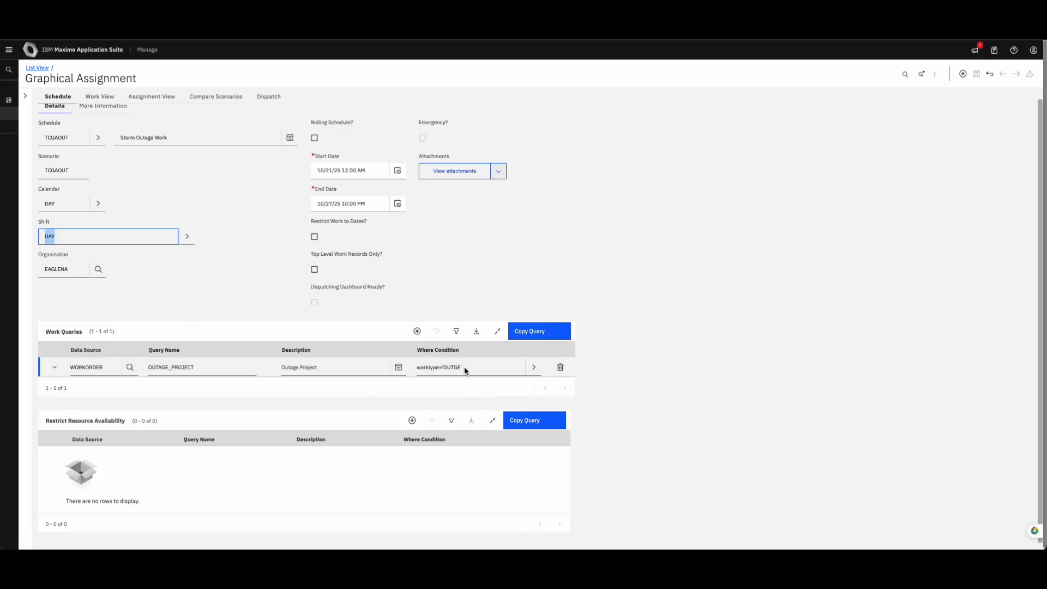
click(298, 408)
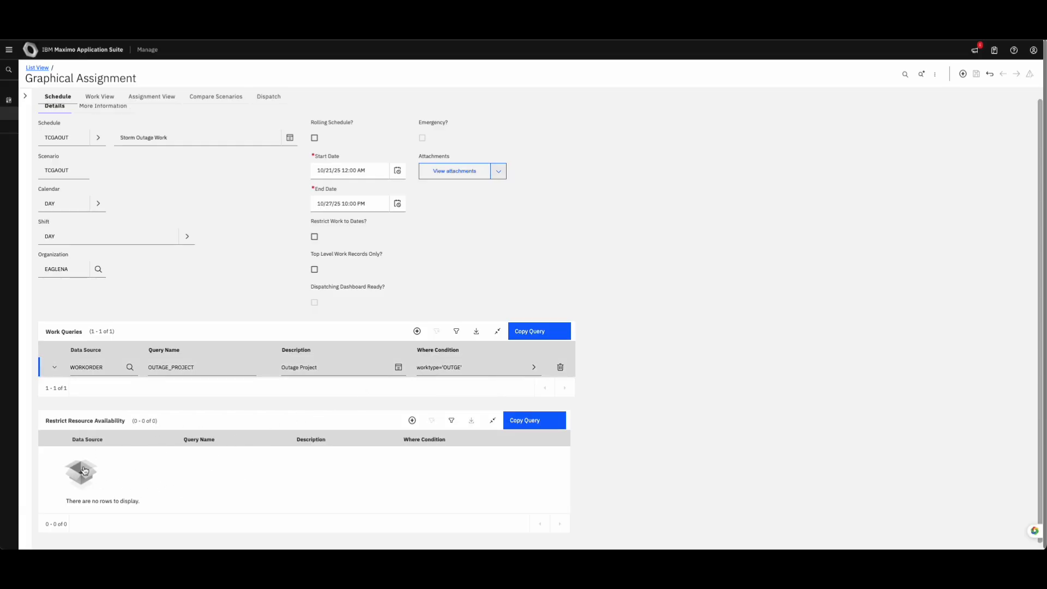
In the Work View, move the Status column beside Duration and widen the Gantt chart area
scroll(103, 102, up, 1)
click(102, 98)
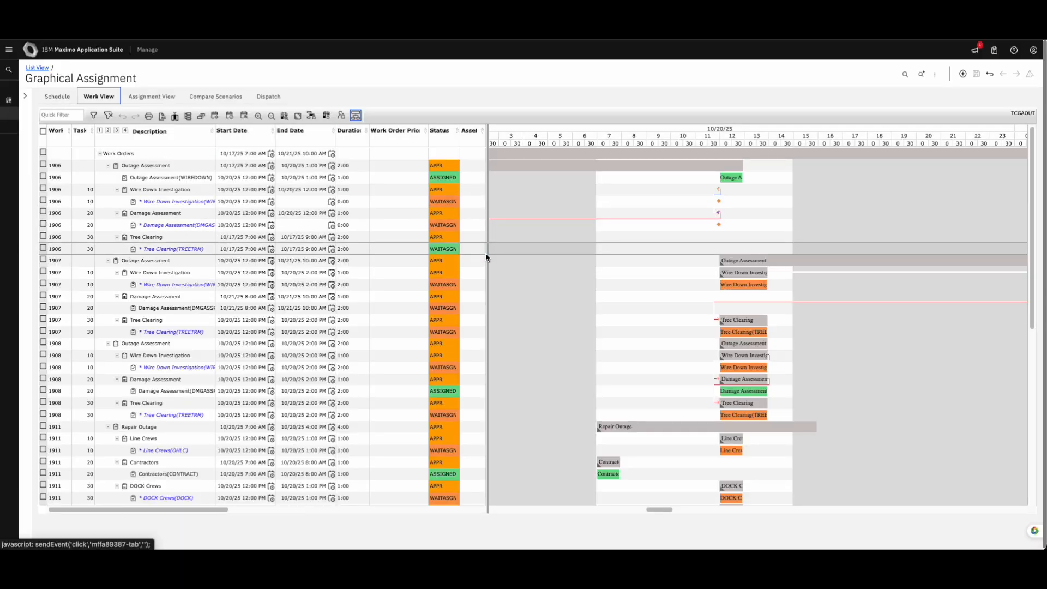
drag(486, 253, 459, 275)
drag(443, 133, 377, 137)
drag(458, 188, 411, 191)
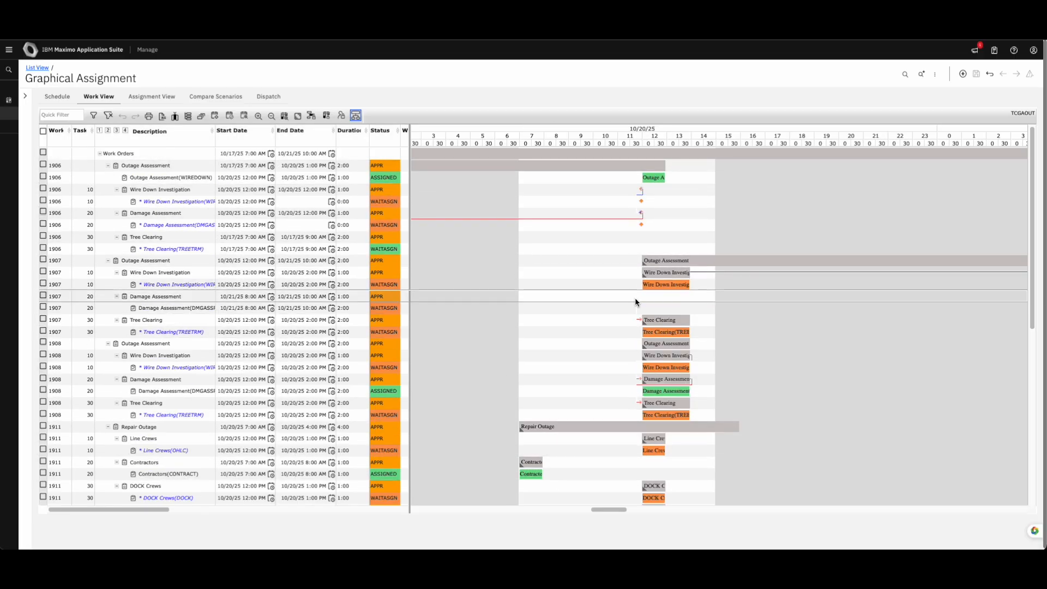
Fit all scheduled work in the Gantt chart and shift its timeline to October 20, 2025
click(259, 115)
drag(606, 509, 603, 509)
click(297, 115)
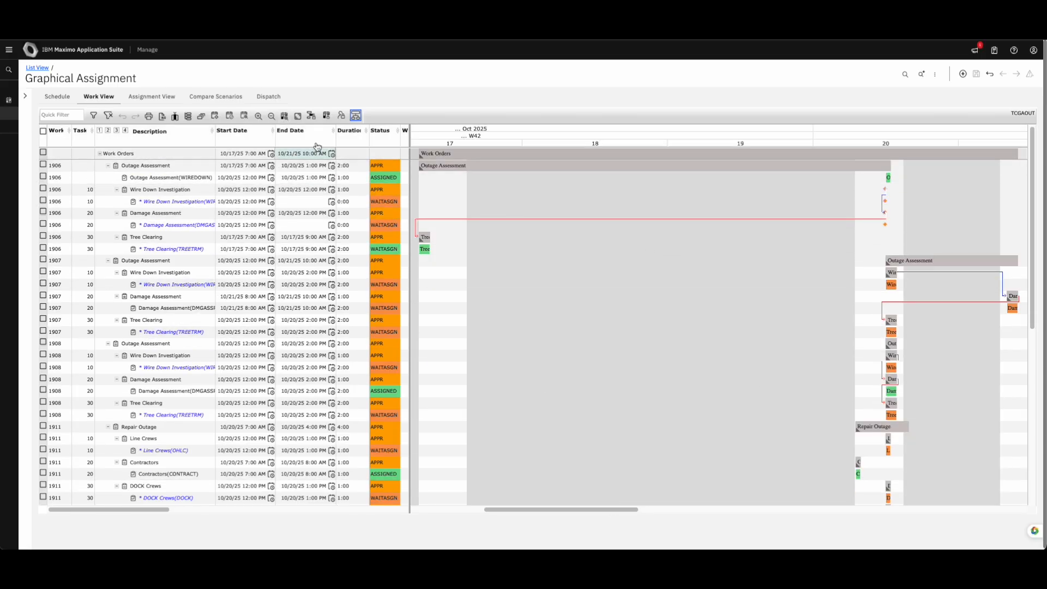
click(232, 116)
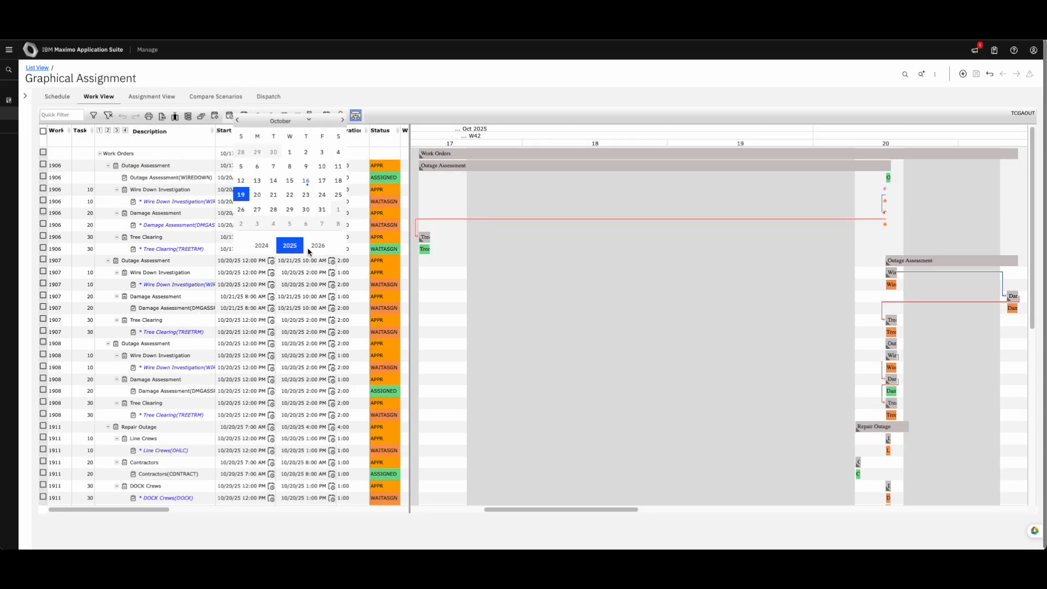
click(260, 195)
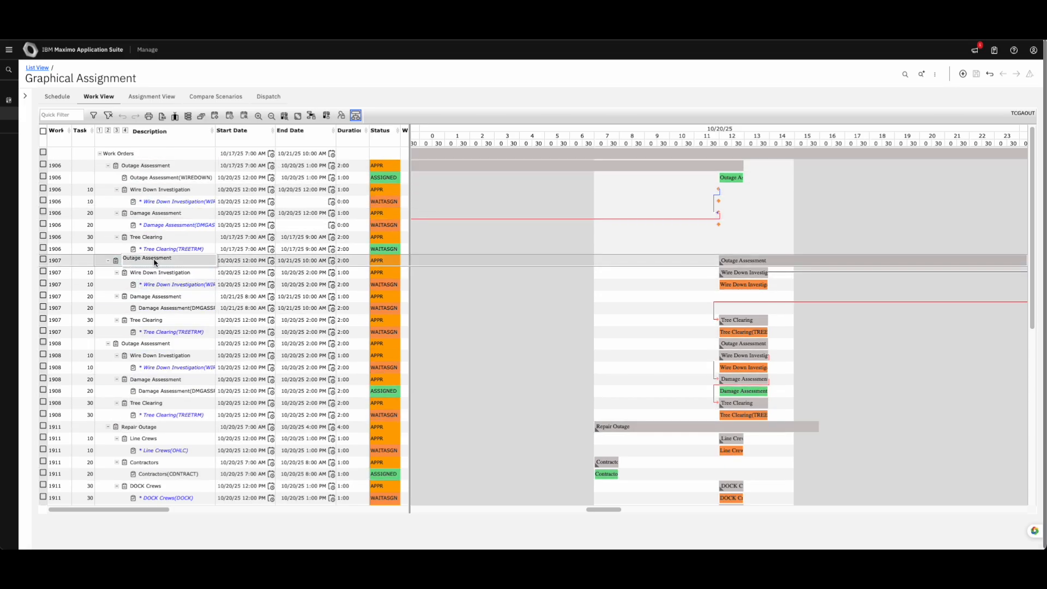
Collapse the work hierarchy so that only the top-level outage work orders are listed
scroll(134, 355, down, 2)
scroll(136, 346, up, 2)
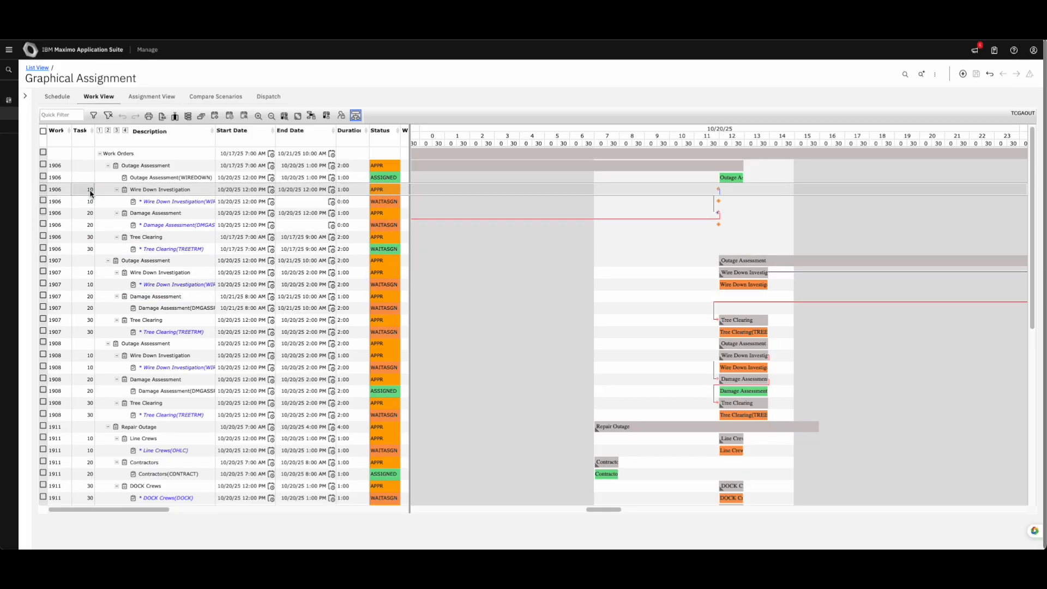
click(205, 117)
click(100, 154)
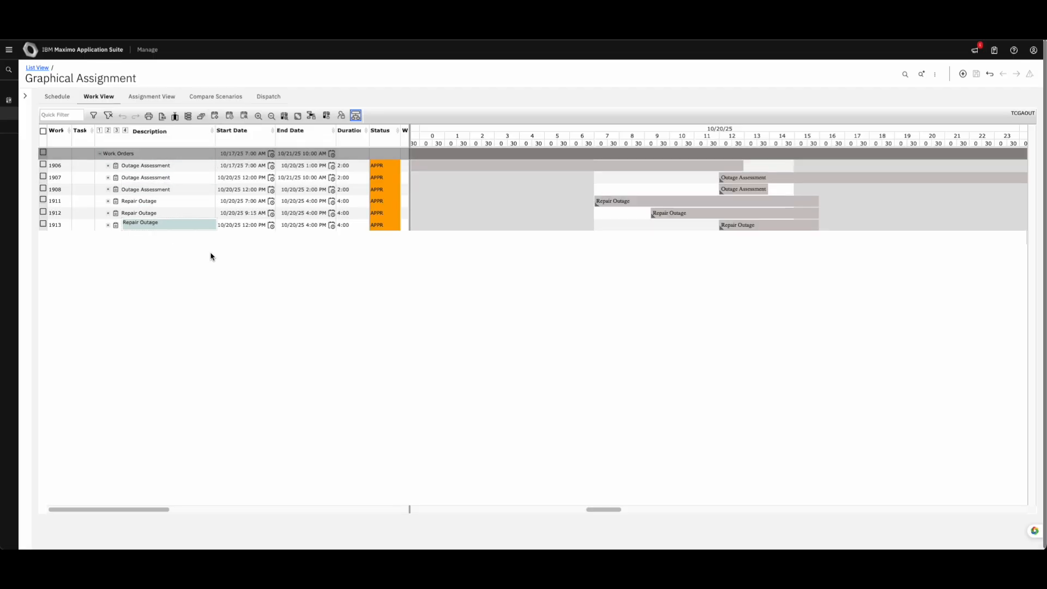
Reschedule work orders 1907 and 1908 to start at 7:00 AM and 1911, 1912 and 1913 at 1:00 PM on 10/20/25
drag(734, 181, 767, 214)
drag(701, 214, 794, 218)
drag(763, 228, 788, 228)
drag(740, 189, 613, 191)
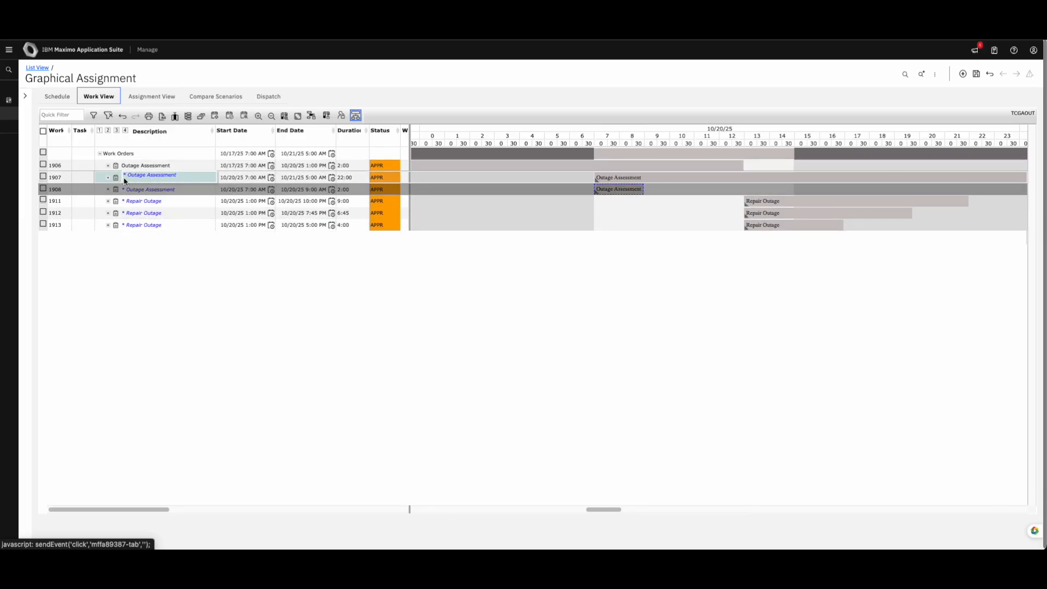
Sequence the tasks of work orders 1907 and 1908 with Damage Assessment at 9:00 AM and Tree Clearing at 11:00 and 11:15 AM respectively
click(108, 178)
click(107, 225)
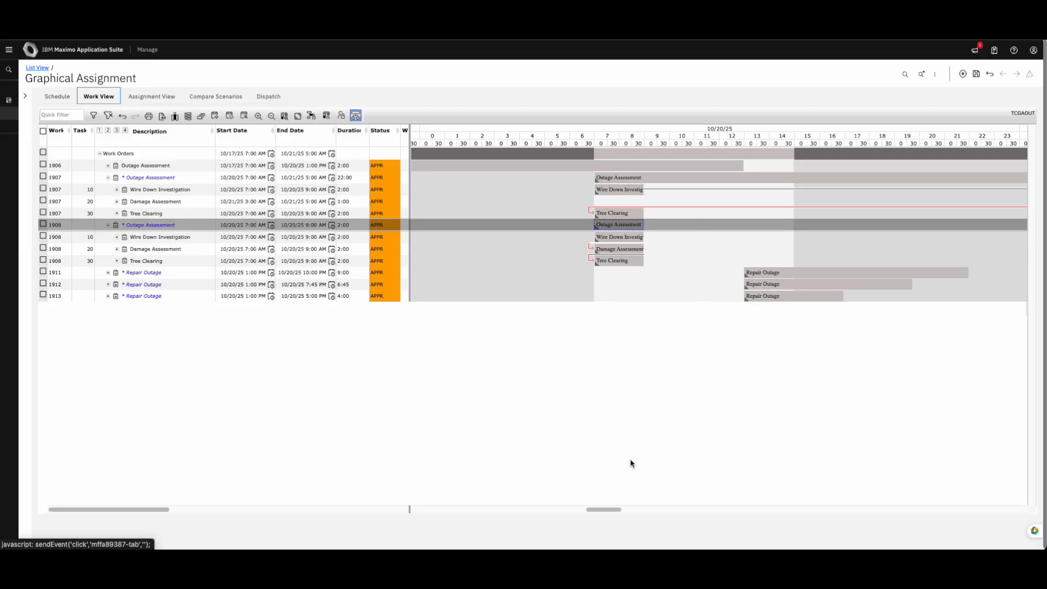
drag(612, 509, 621, 509)
drag(976, 201, 585, 214)
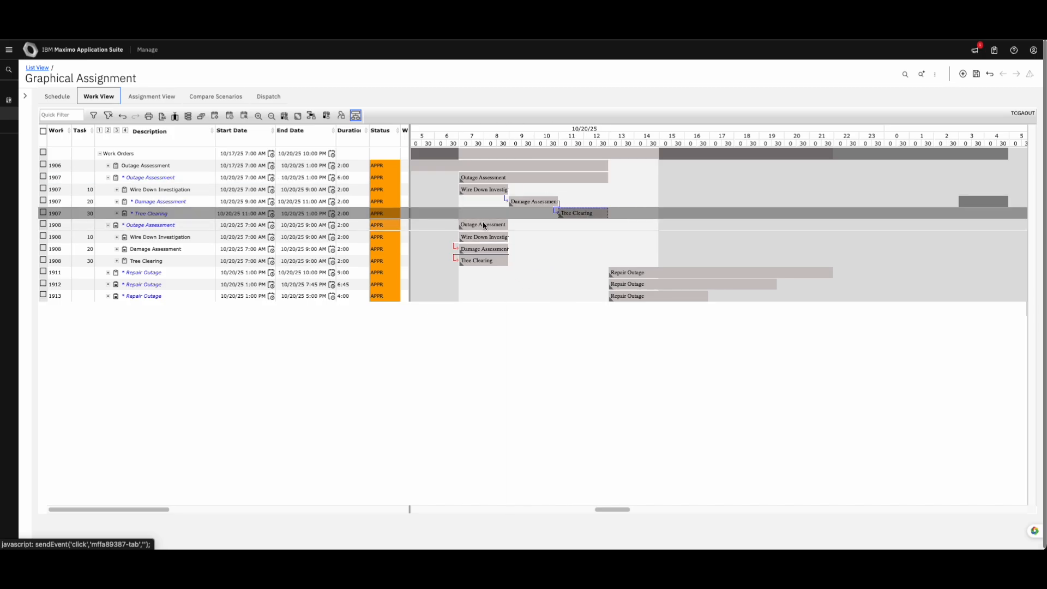
drag(492, 248, 599, 263)
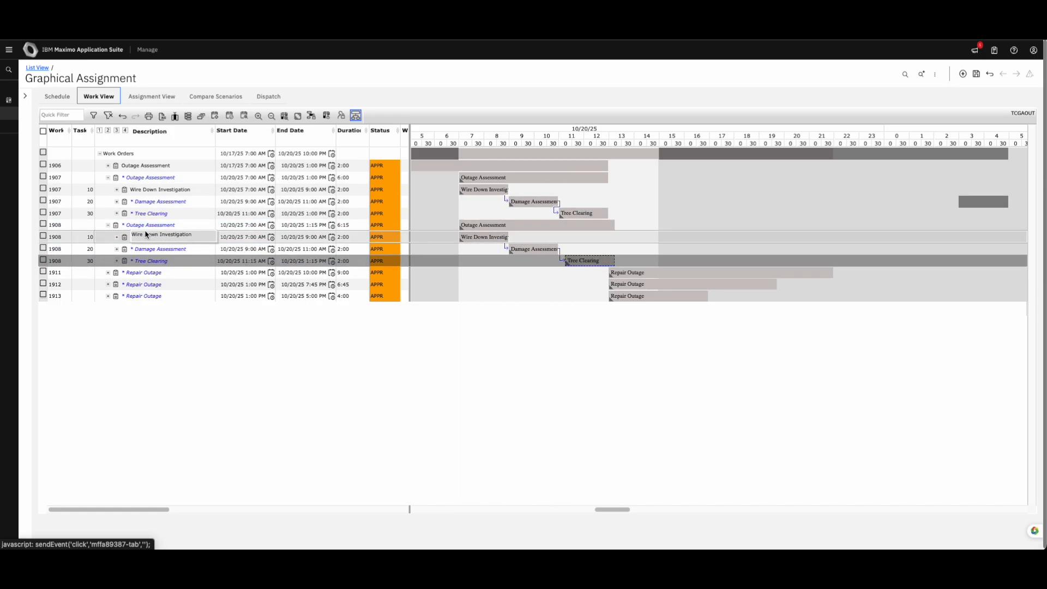
Expand all work orders down to their assignments and move the WIREDOWN assignment of work order 1906 to 7:00 AM on 10/20/25
click(188, 116)
drag(595, 177, 472, 177)
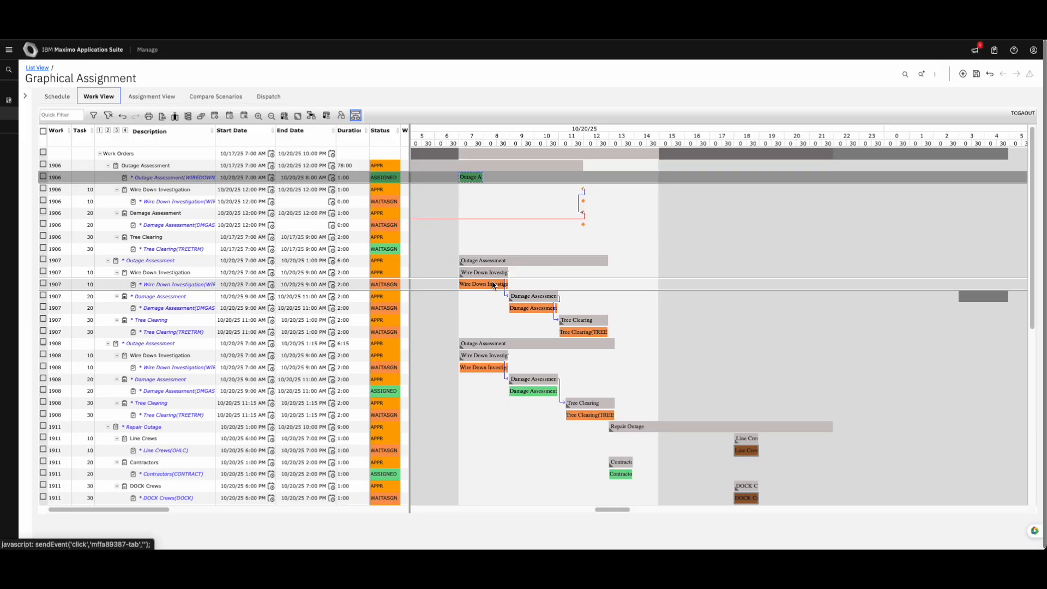
Move the Damage Assessment task of work order 1907 forward to 8:15 AM and return it to 9:00 AM
drag(533, 296, 513, 296)
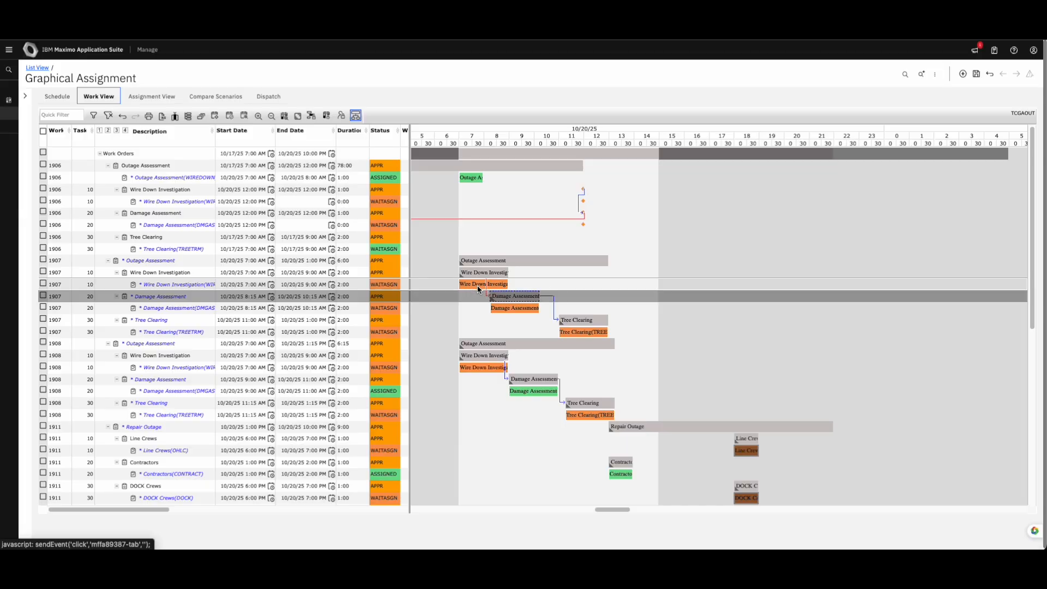
drag(512, 296, 534, 294)
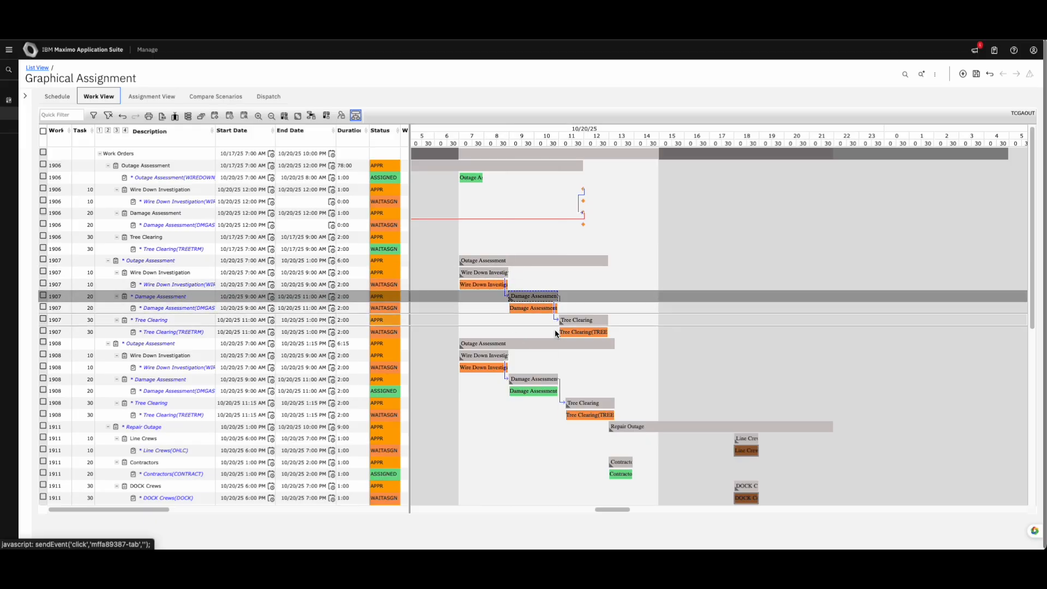
mouse_move(514, 297)
mouse_down()
mouse_move(501, 297)
mouse_move(528, 297)
mouse_move(490, 294)
mouse_move(534, 300)
mouse_up()
click(575, 323)
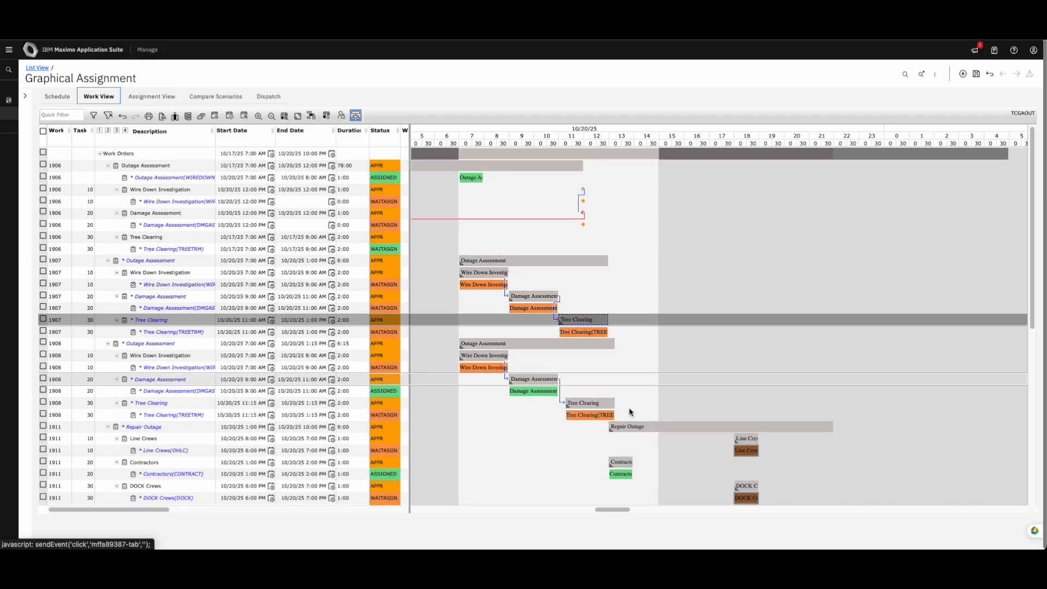
In the Assignment View, reschedule the three Wire Watchers assignments to start at about 7:30 AM, 11:45 AM and 12:15 PM
click(145, 98)
click(573, 351)
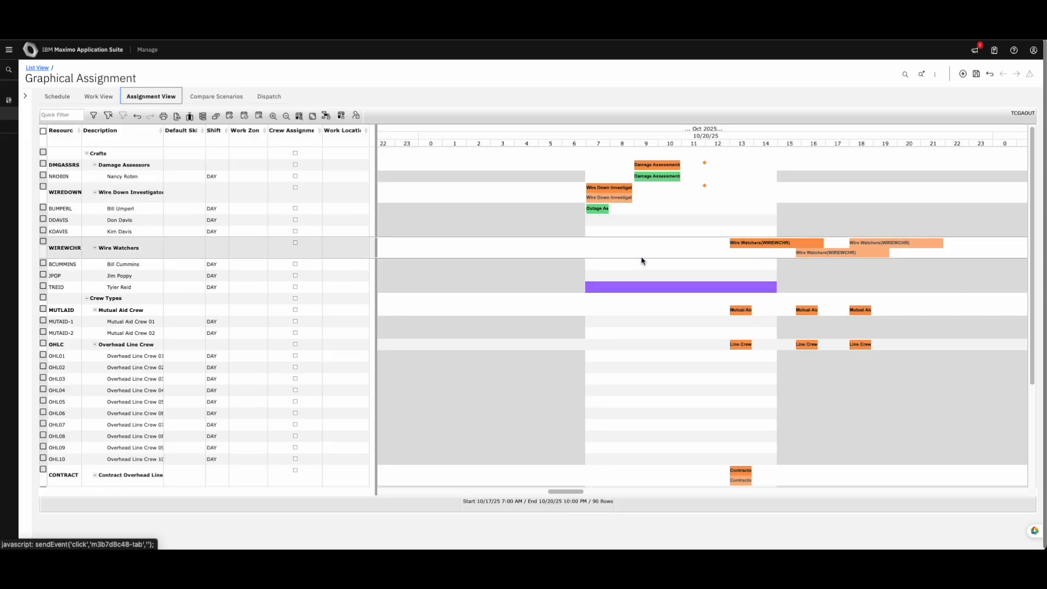
drag(649, 247, 649, 248)
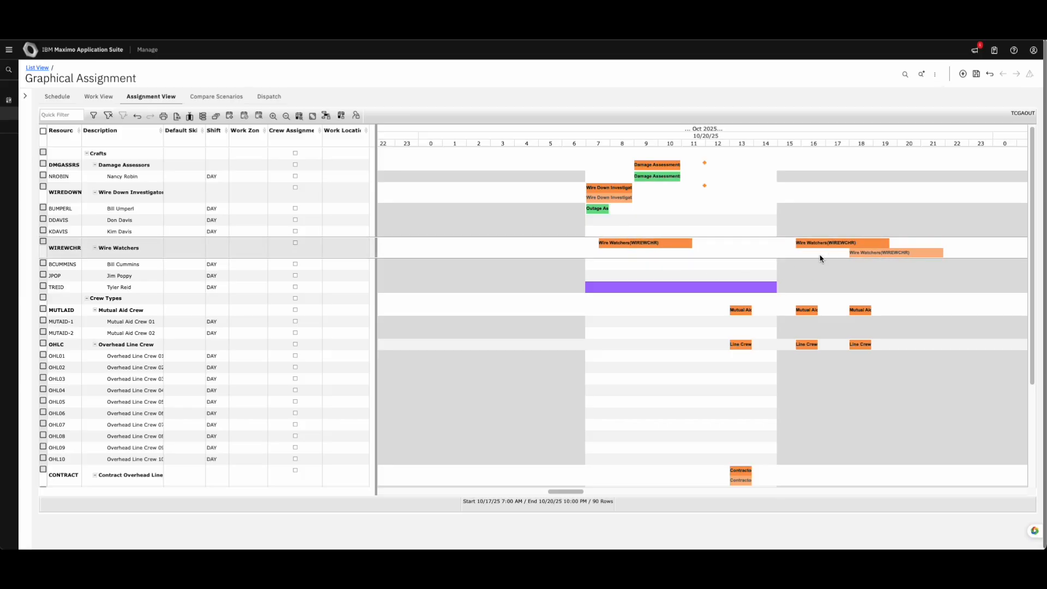
drag(834, 244, 751, 245)
drag(875, 242, 717, 241)
Inspect the assigned damage assessment and the all-day purple block on the third wire watcher's row
click(658, 178)
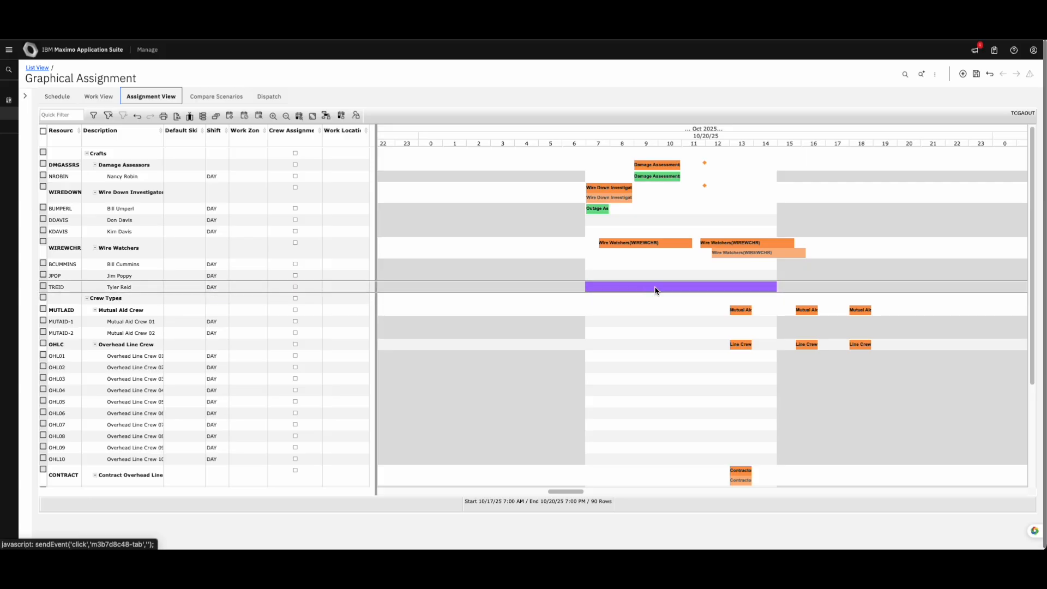
right_click(683, 288)
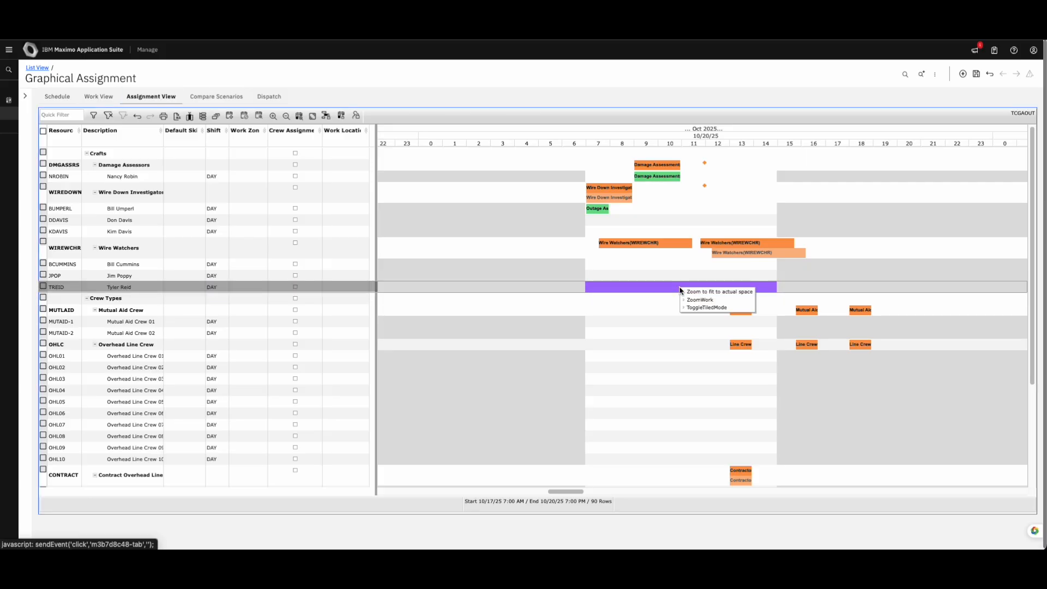
click(659, 277)
mouse_move(665, 290)
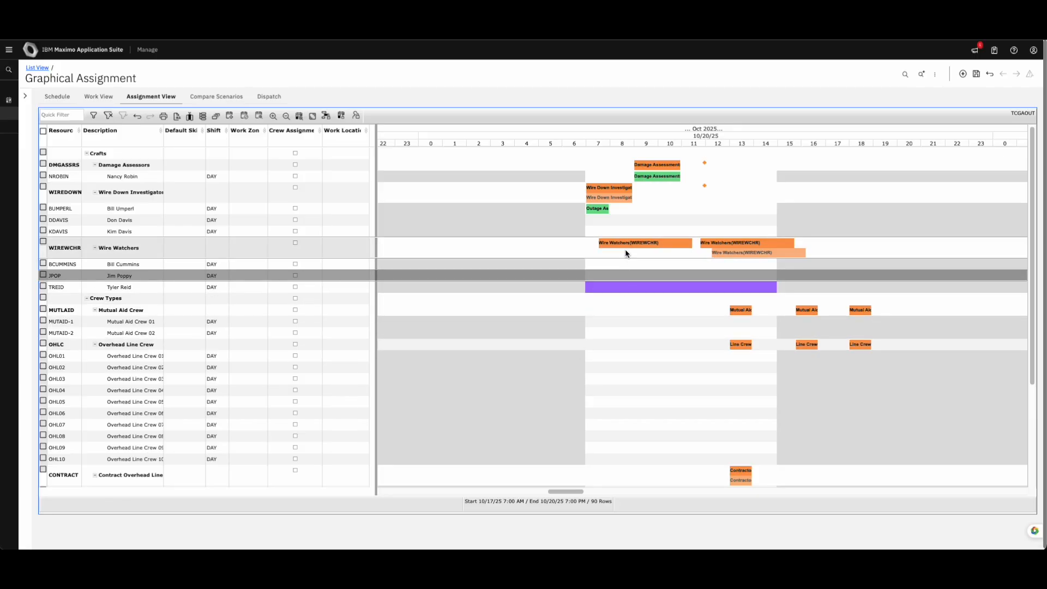
Assign the earliest Wire Watchers work to the first listed wire watcher, starting at 7:00 AM, and look over the crew rows
drag(628, 246, 619, 266)
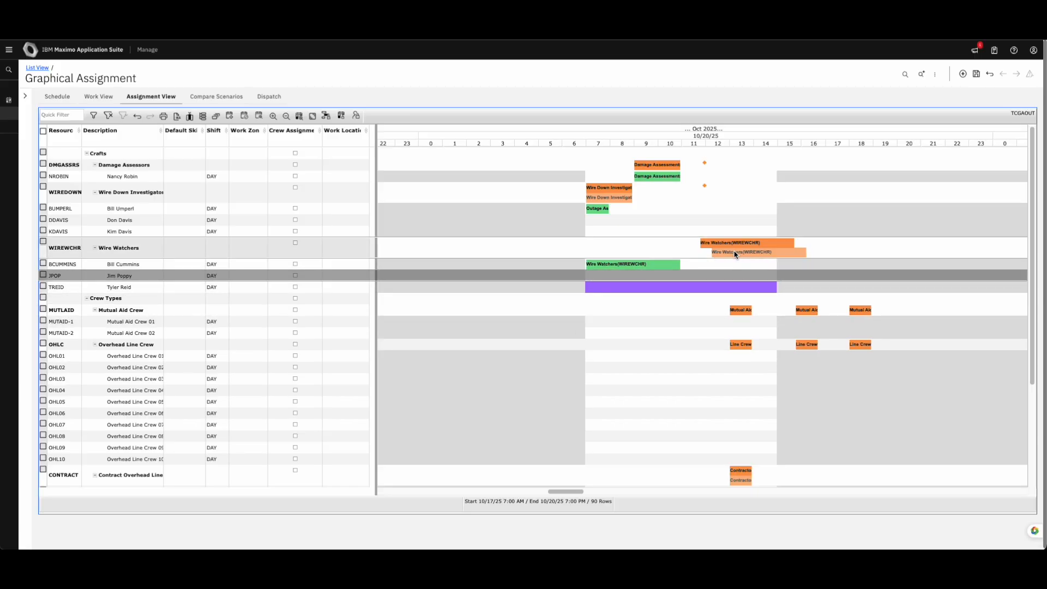
scroll(733, 313, down, 3)
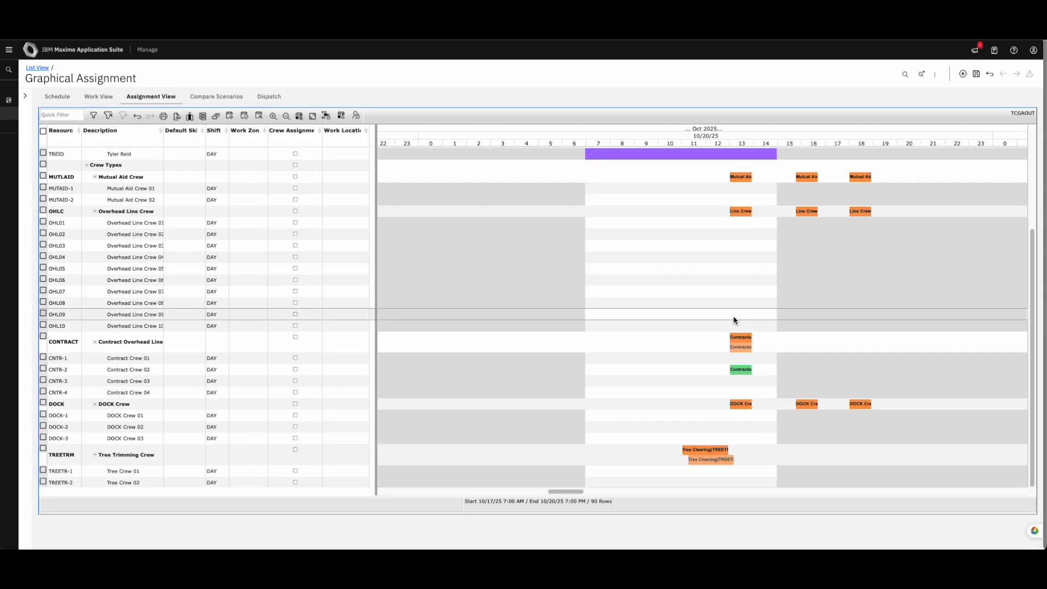
scroll(733, 316, up, 3)
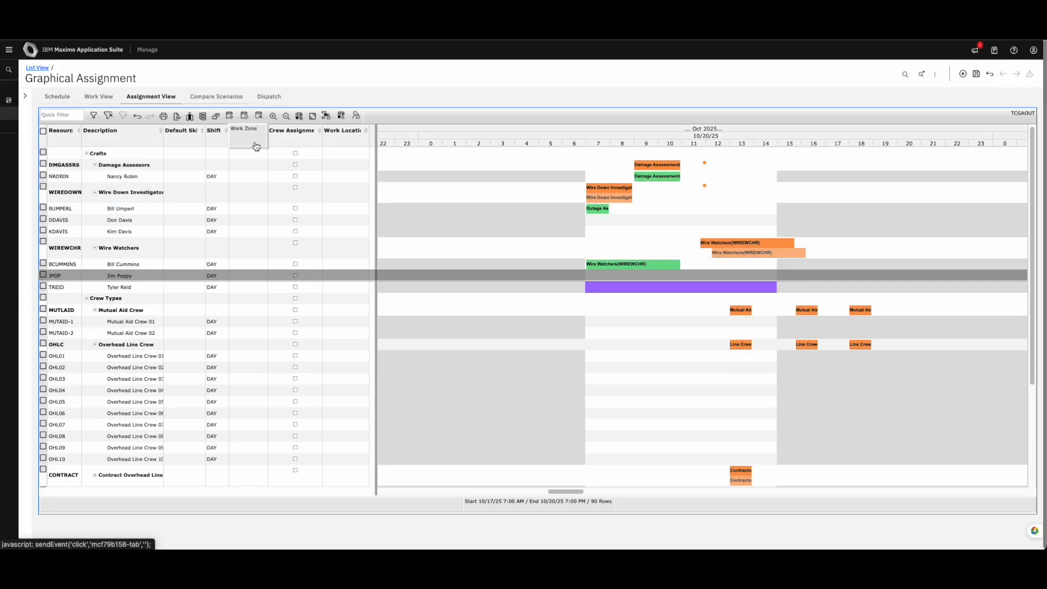
Look at the Compare Scenarios view, cancelling the scenario selection and declining to save the Gantt changes
click(229, 97)
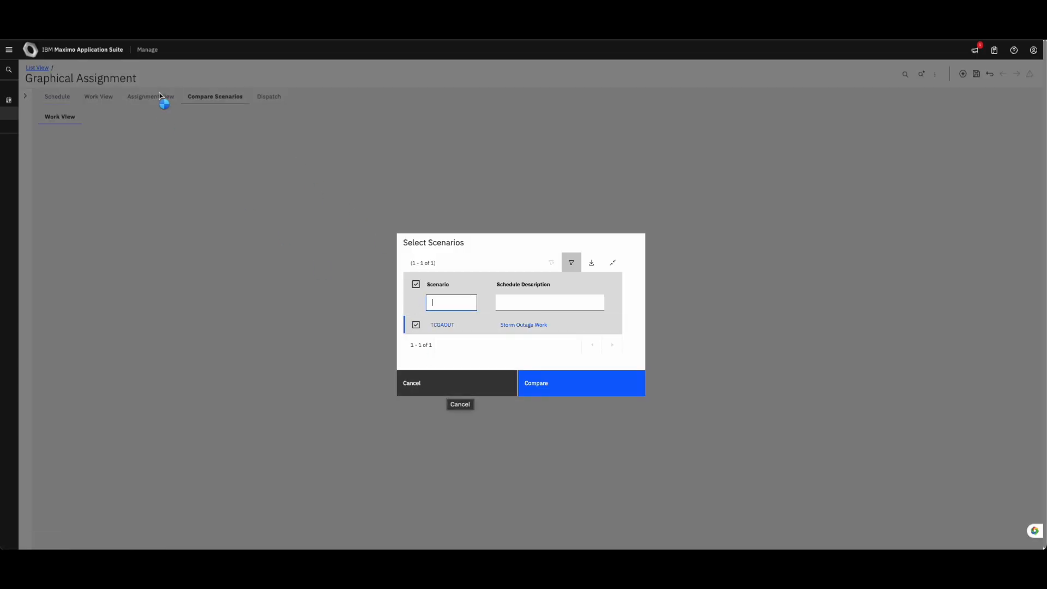
click(421, 382)
click(273, 98)
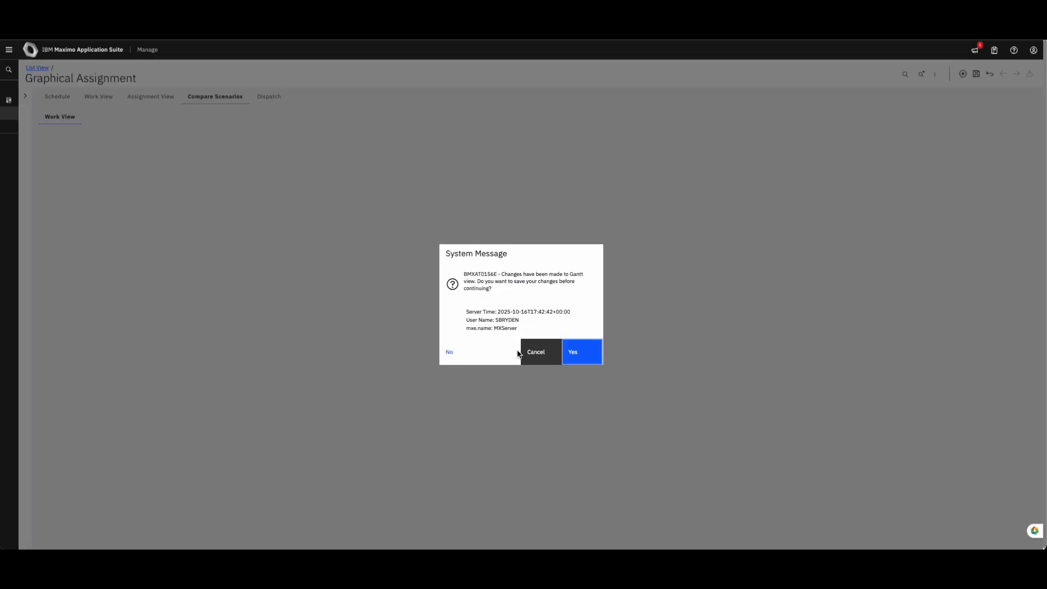
click(470, 353)
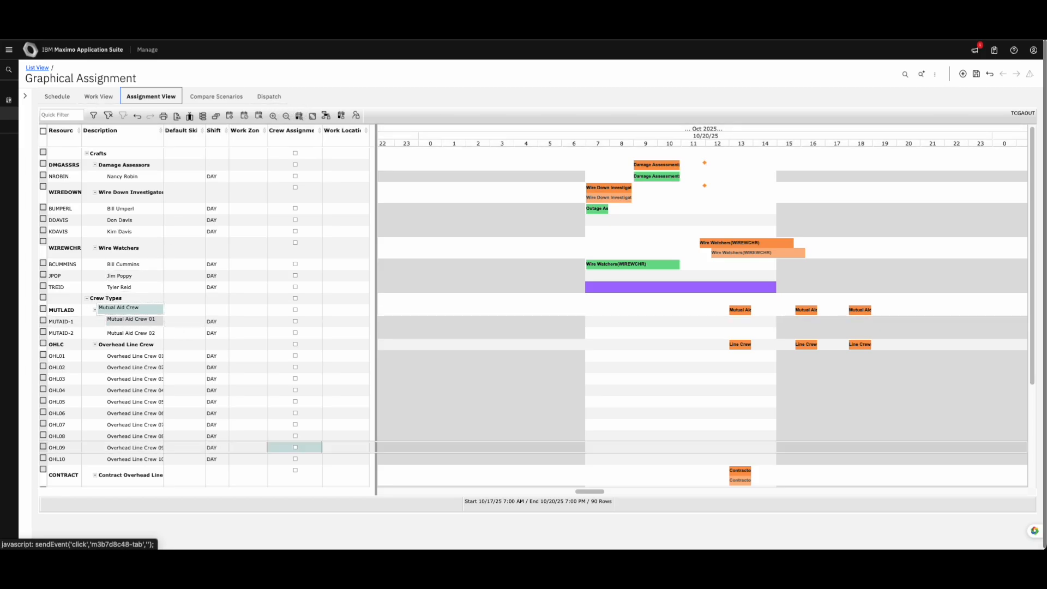
Return to the list of schedules without saving the changes to the TCGAOUT schedule
click(42, 68)
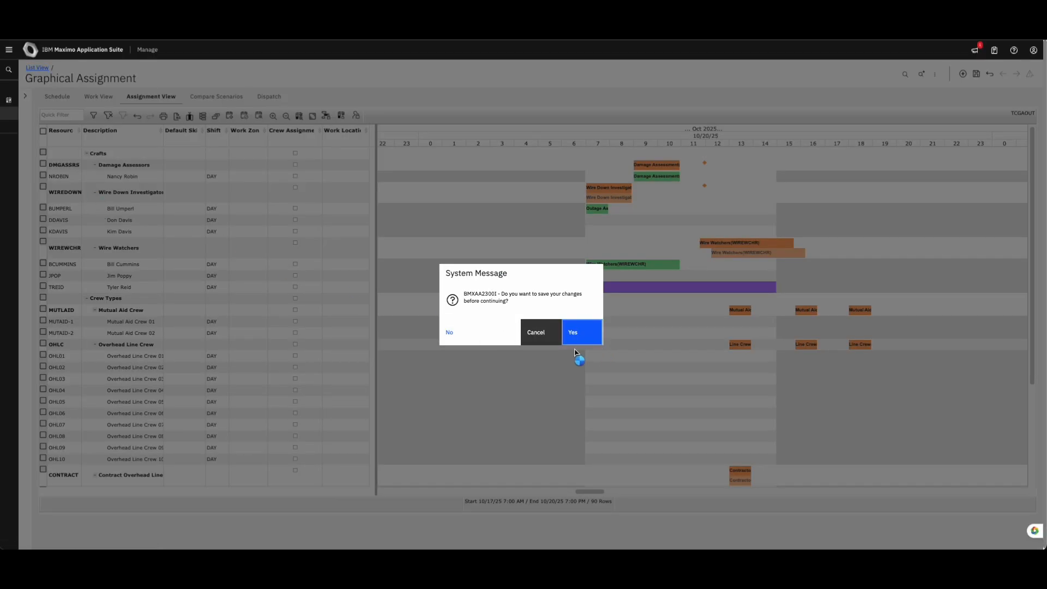
click(478, 331)
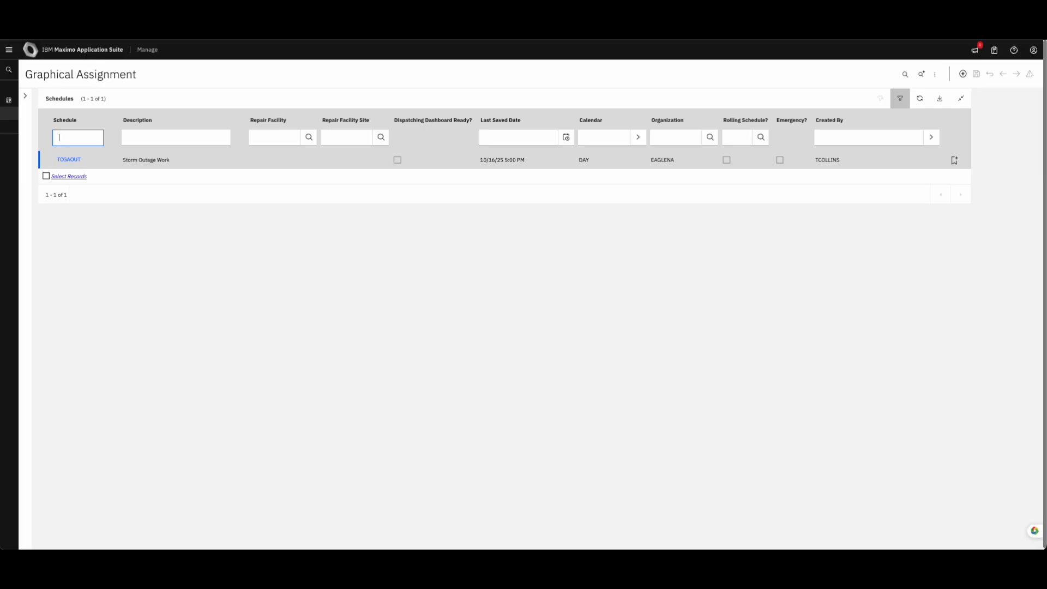
key(super+Tab)
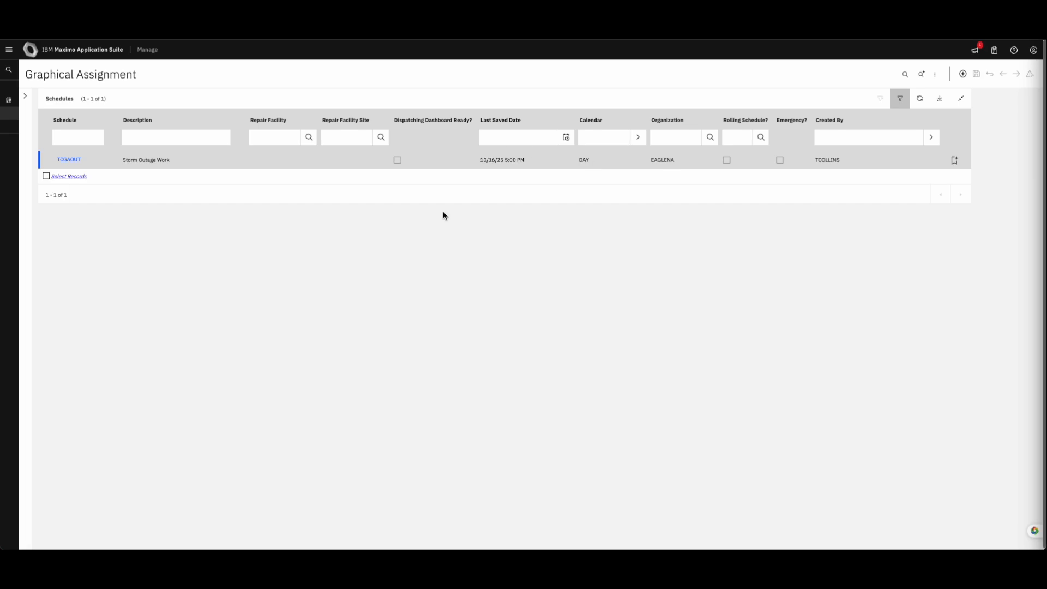
Search the application navigation for "graphical work week" and open the Graphical Work Week application
click(25, 97)
mouse_move(8, 85)
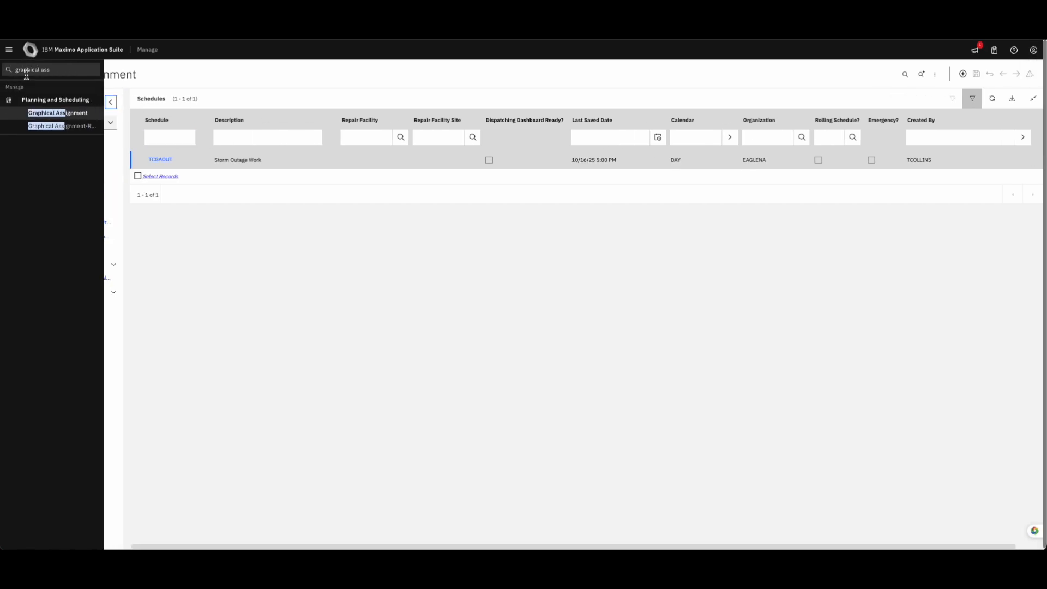
click(59, 70)
key(BackSpace)
key(BackSpace)
key(BackSpace)
key(BackSpace)
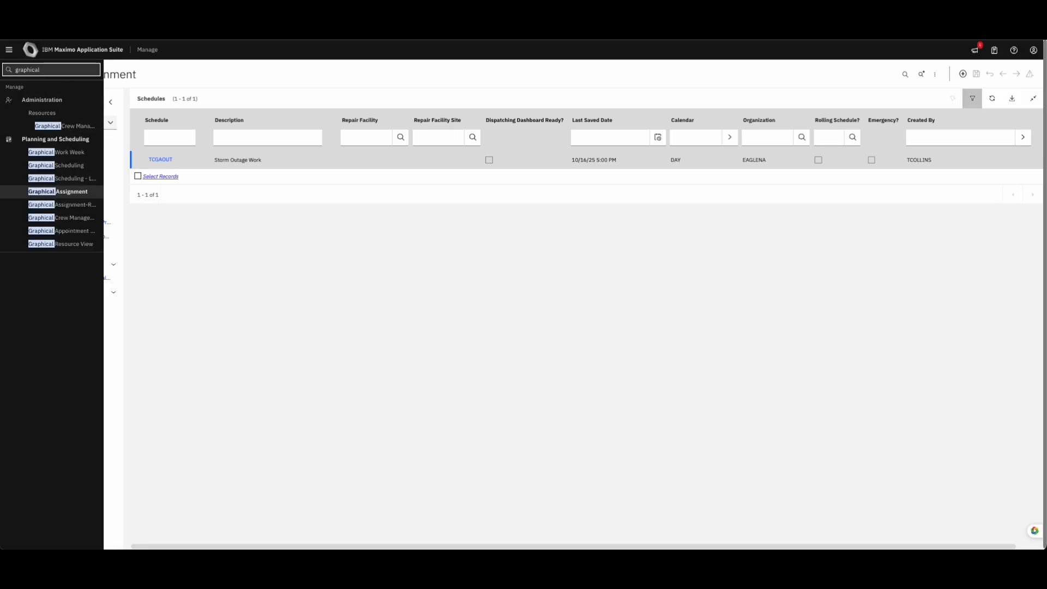
text(work week)
click(65, 113)
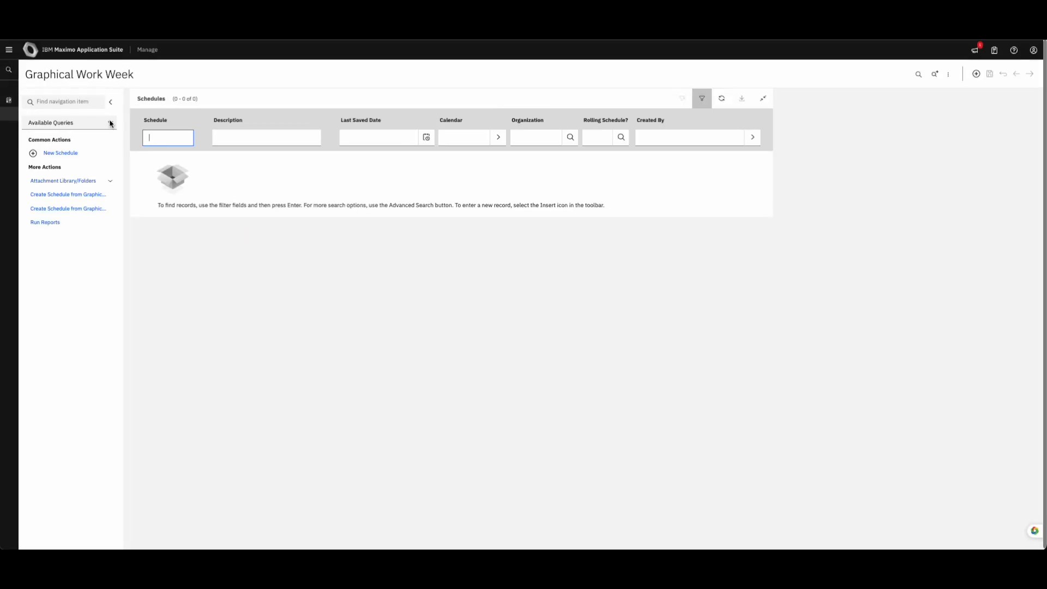
Apply the Outage Assessment & Repair query, open the TC_WKLY_OUT schedule and look through its queries and resource sections
click(70, 164)
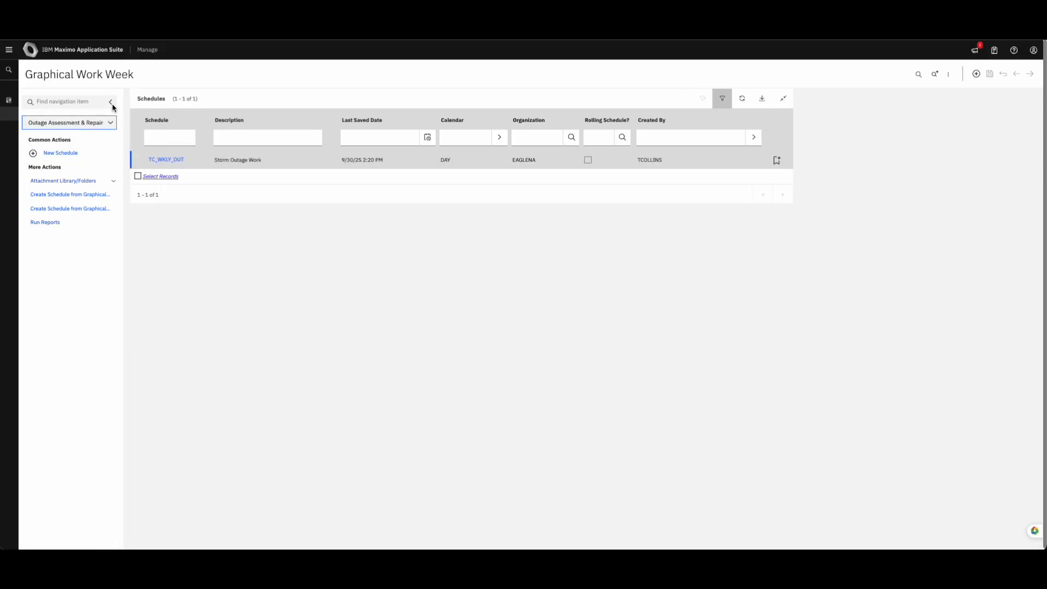
click(110, 102)
click(69, 162)
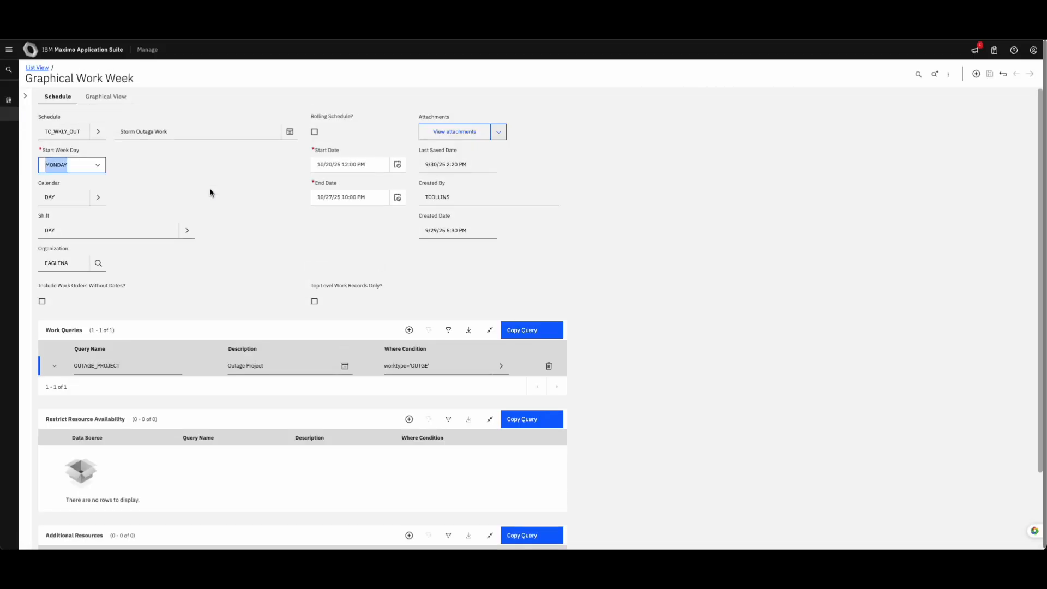
scroll(226, 238, down, 2)
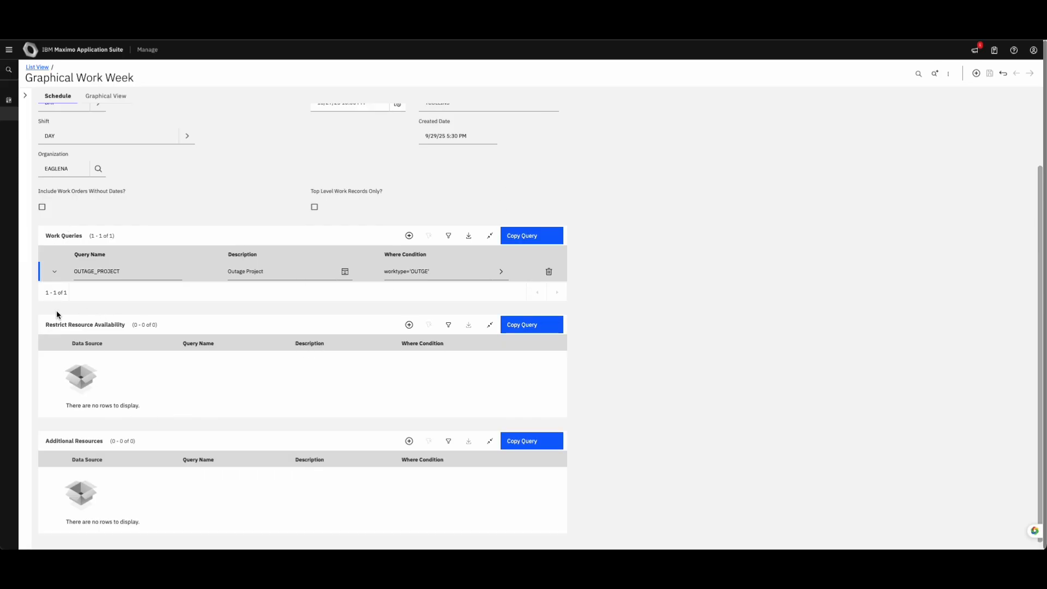
Review the schedule's header settings and the available start week day options, leaving MONDAY selected
scroll(363, 352, up, 2)
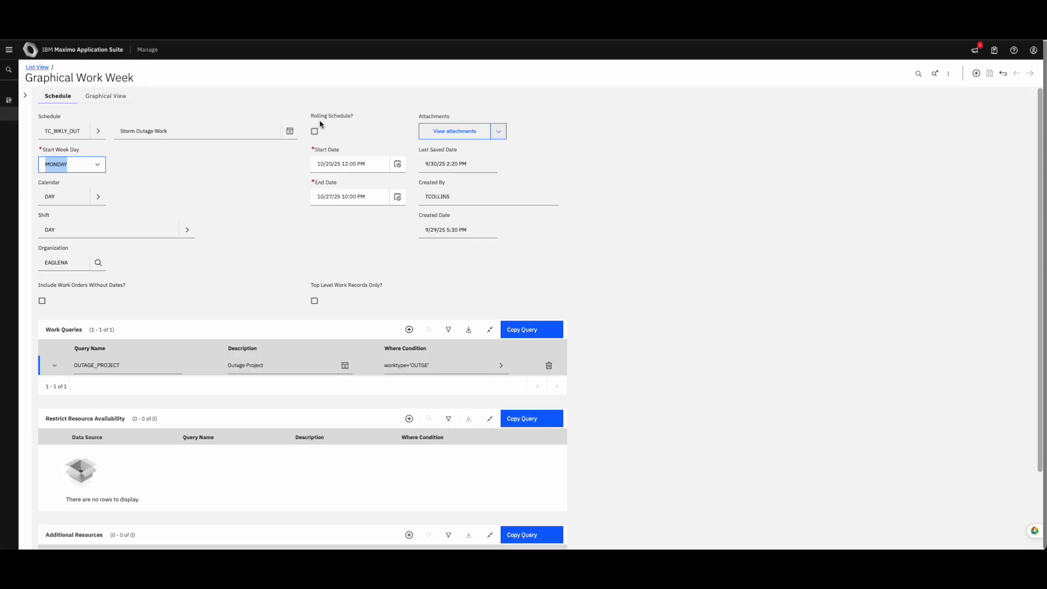
click(166, 187)
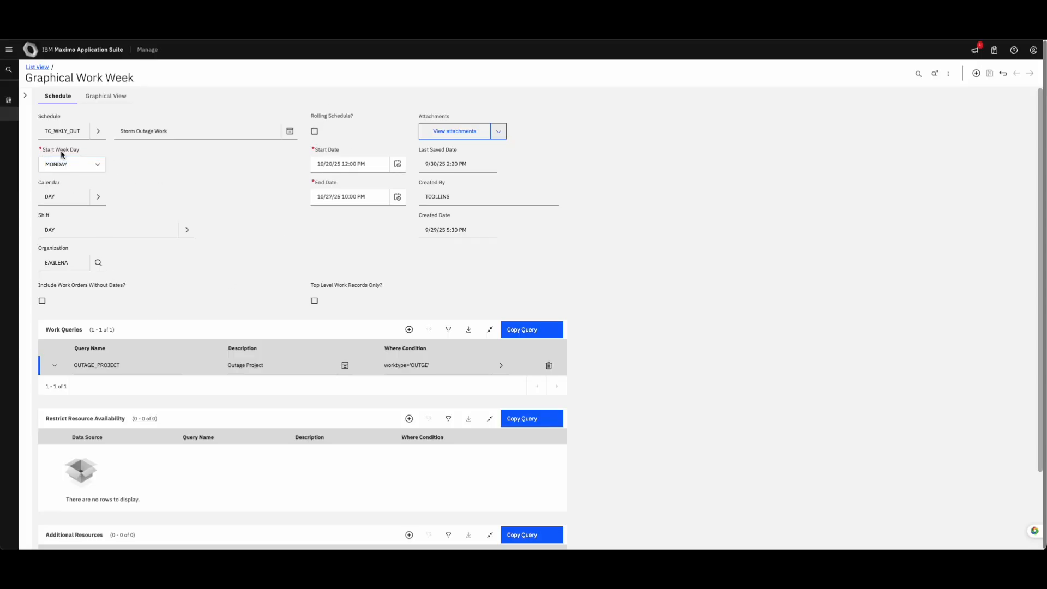
click(98, 168)
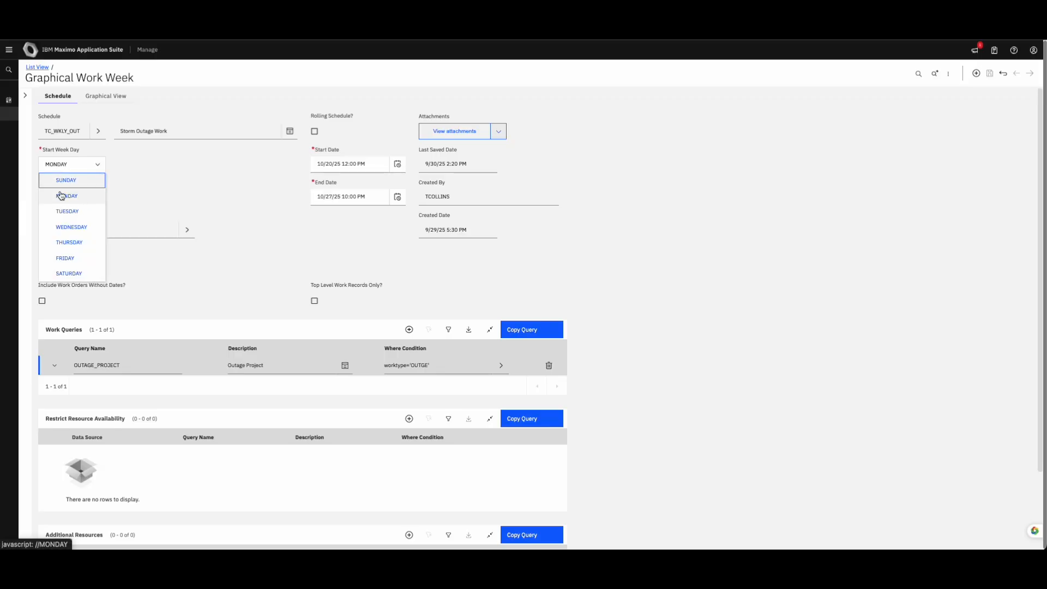
click(148, 169)
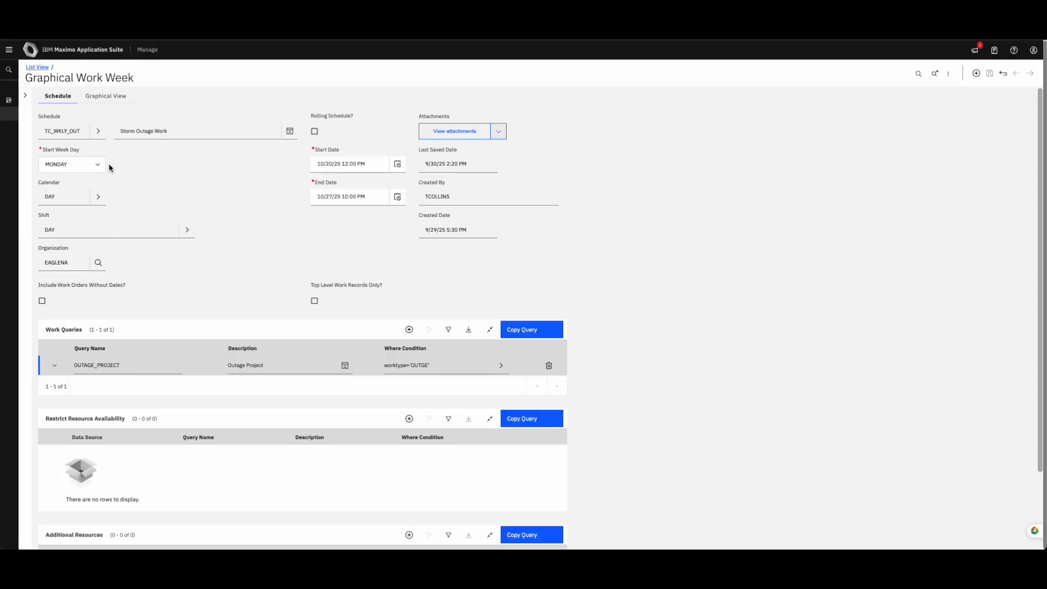
Open the schedule's graphical view and look through the outage work task list
click(116, 100)
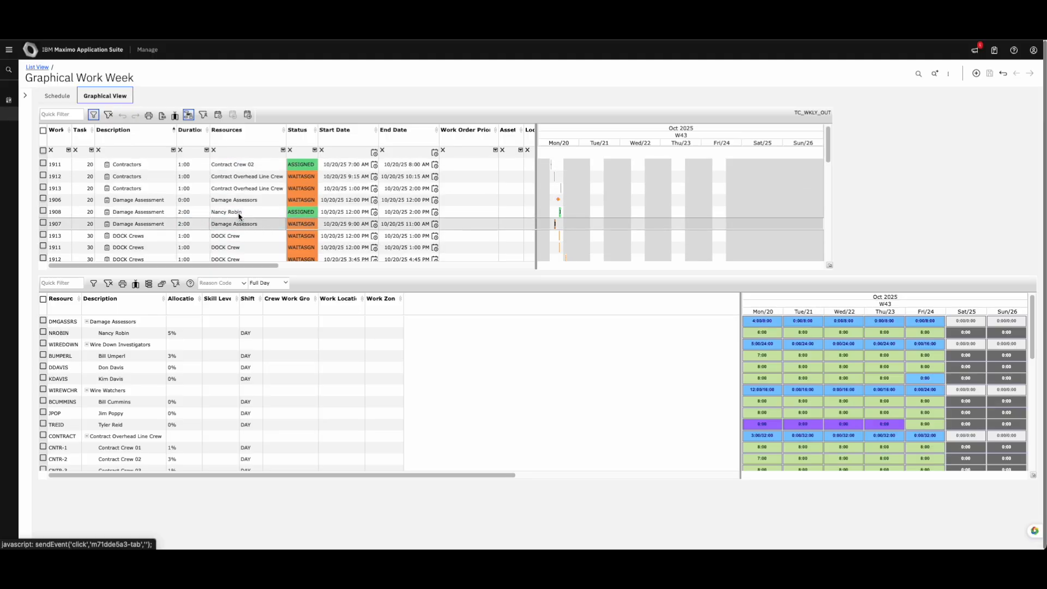
scroll(165, 205, down, 3)
scroll(180, 224, up, 3)
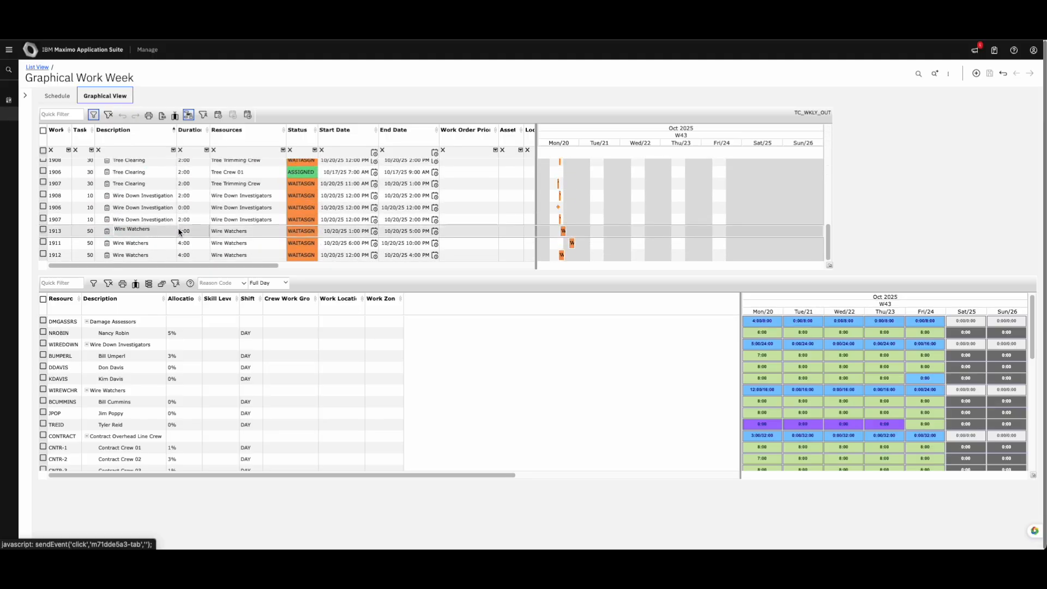
scroll(179, 230, up, 3)
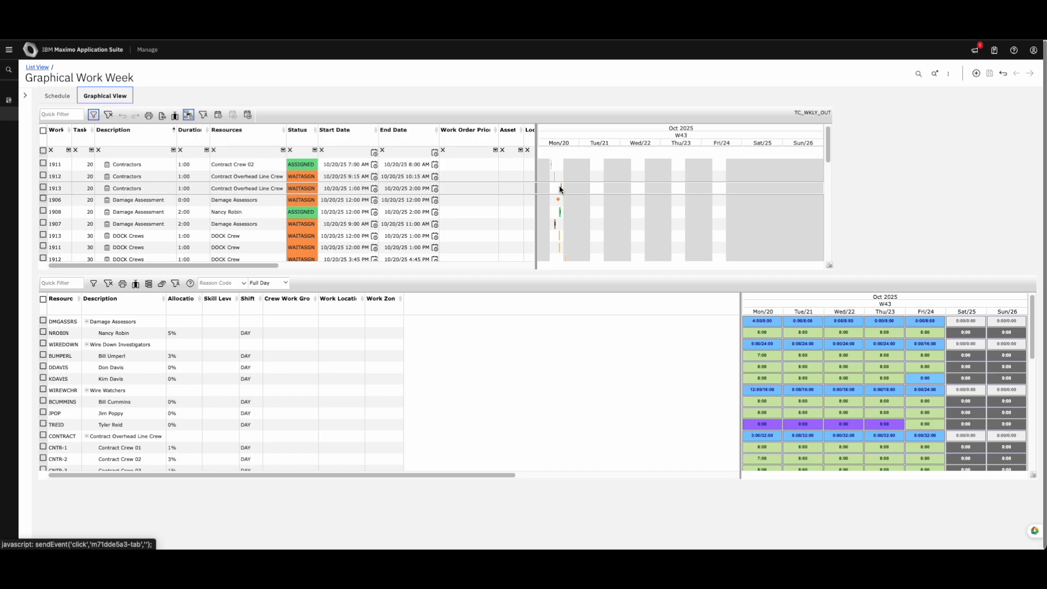
Move work order 1913's Contractors task to Tuesday 10/21/25, and back to Monday 10/20/25 at 12:00 PM, and look through the task list
drag(561, 188, 597, 188)
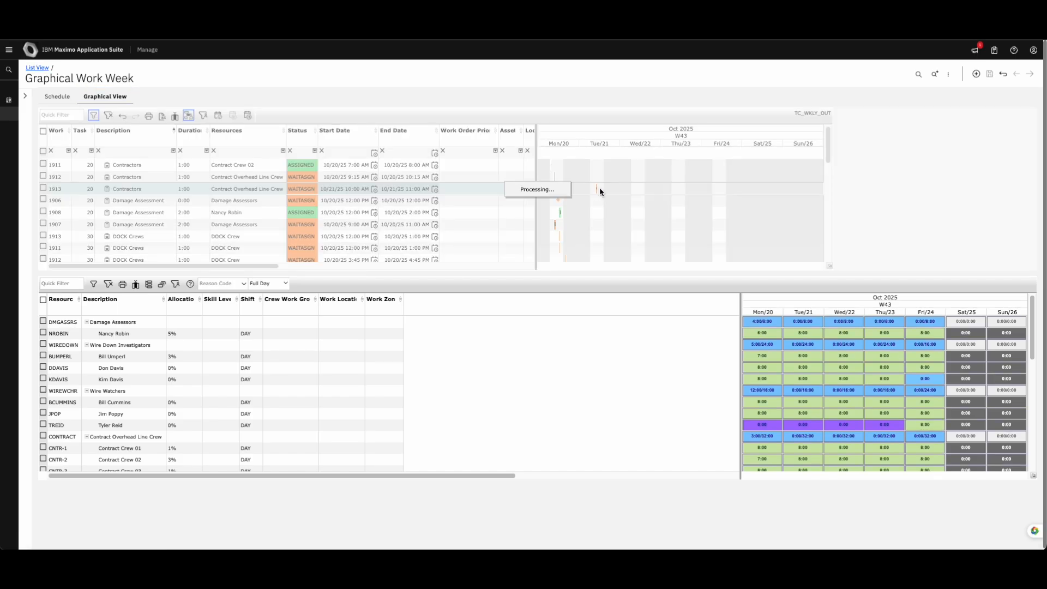
drag(596, 189, 561, 260)
click(540, 195)
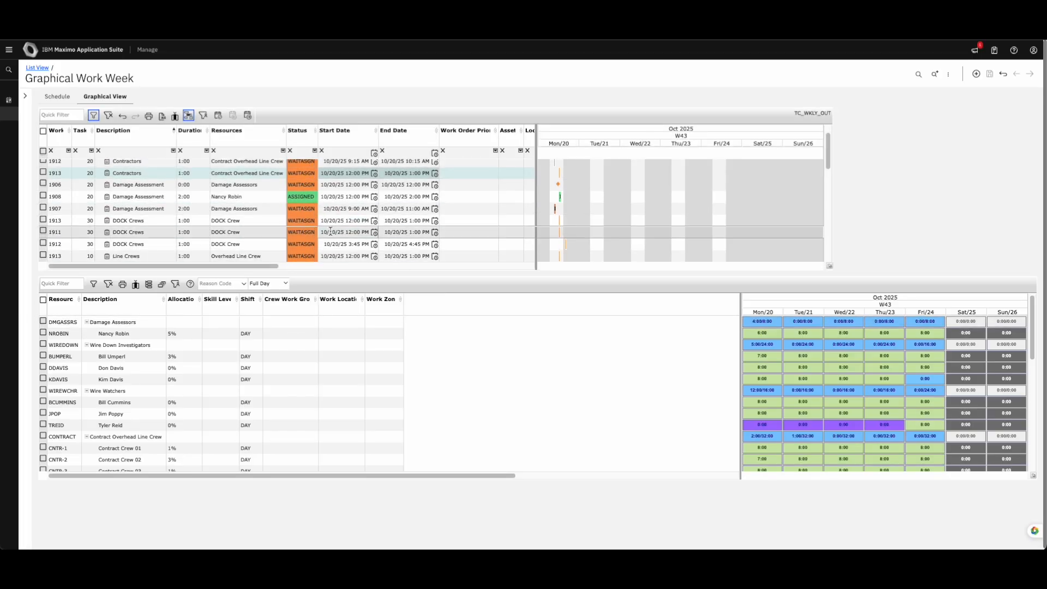
scroll(315, 240, down, 6)
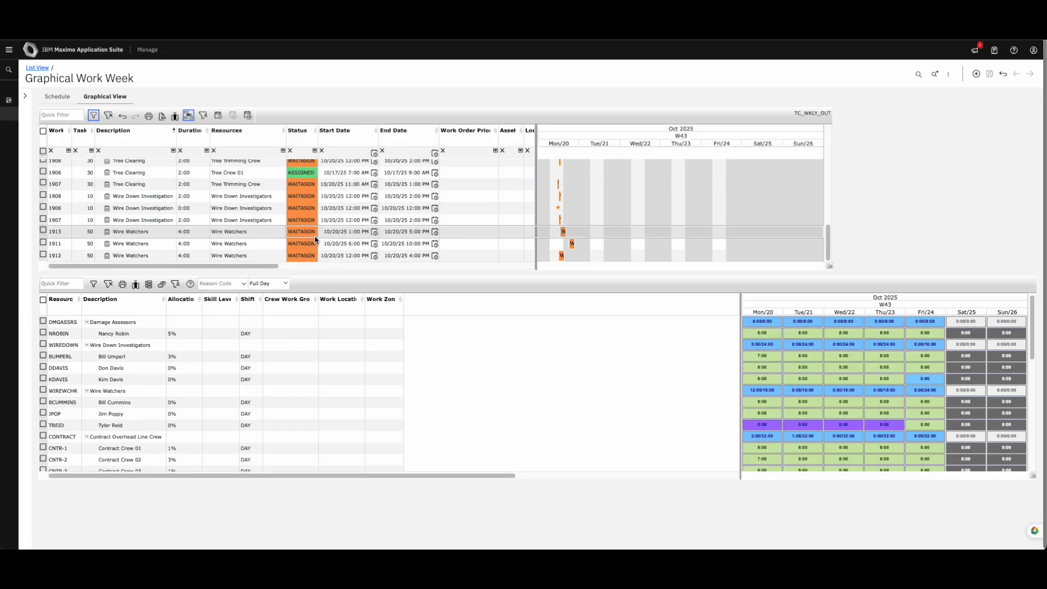
scroll(315, 240, up, 6)
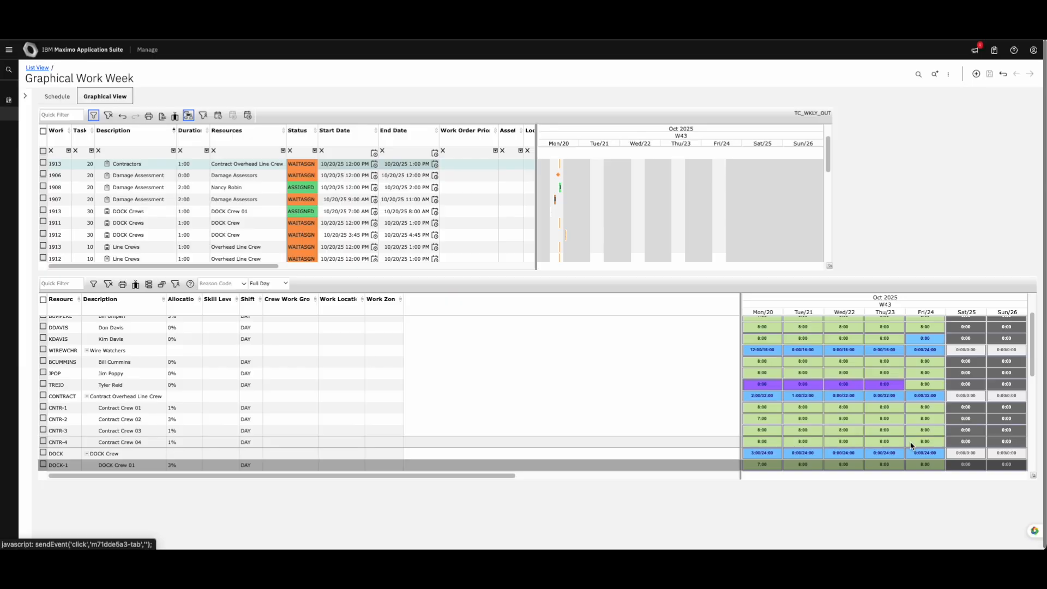
View the Adjust Crew Assignments dialog for Contract Crew 02 on Monday 10/20/25 and close it without changes
right_click(909, 443)
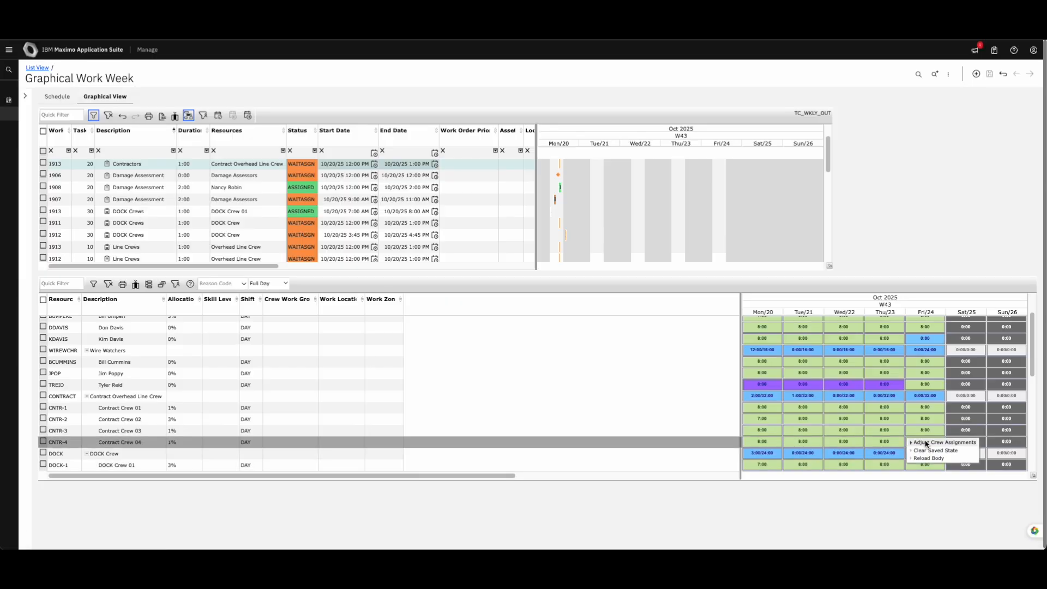
right_click(763, 420)
click(775, 421)
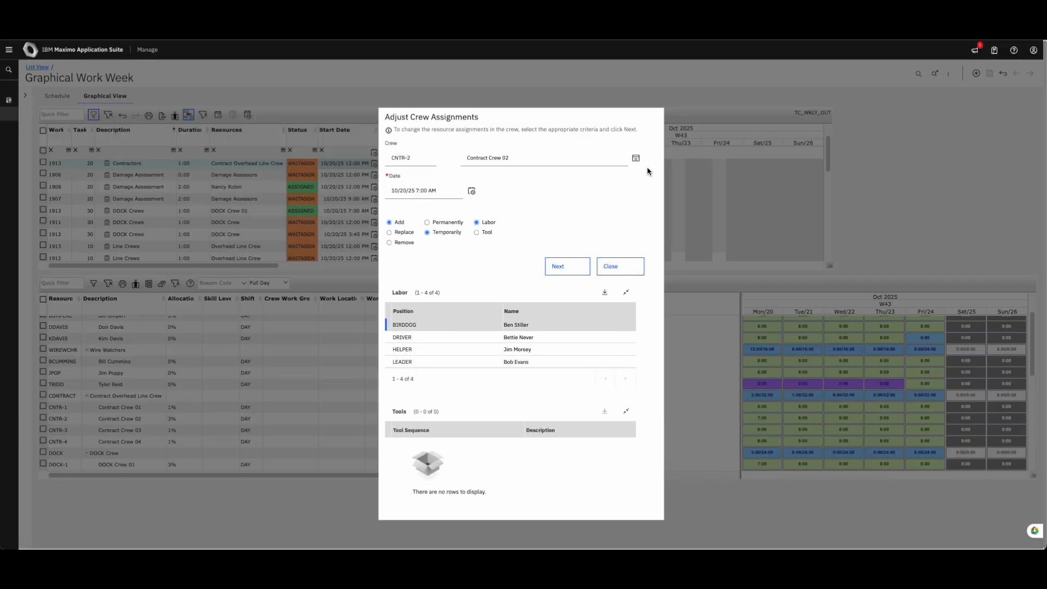
click(619, 266)
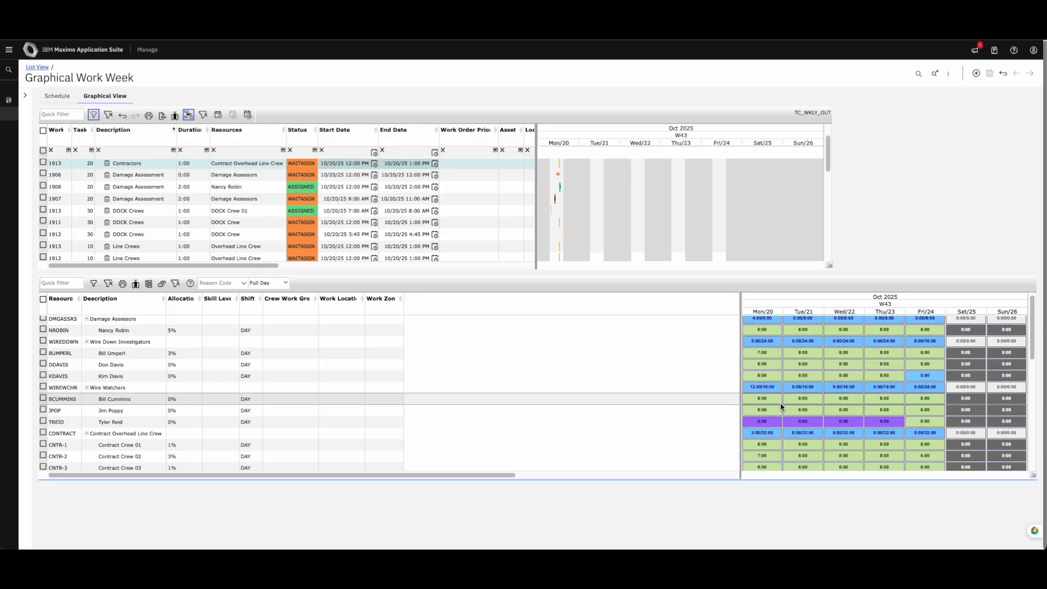
Modify the availability of the wire watcher on vacation by deleting the Thursday 10/23/25 VAC entry
right_click(112, 423)
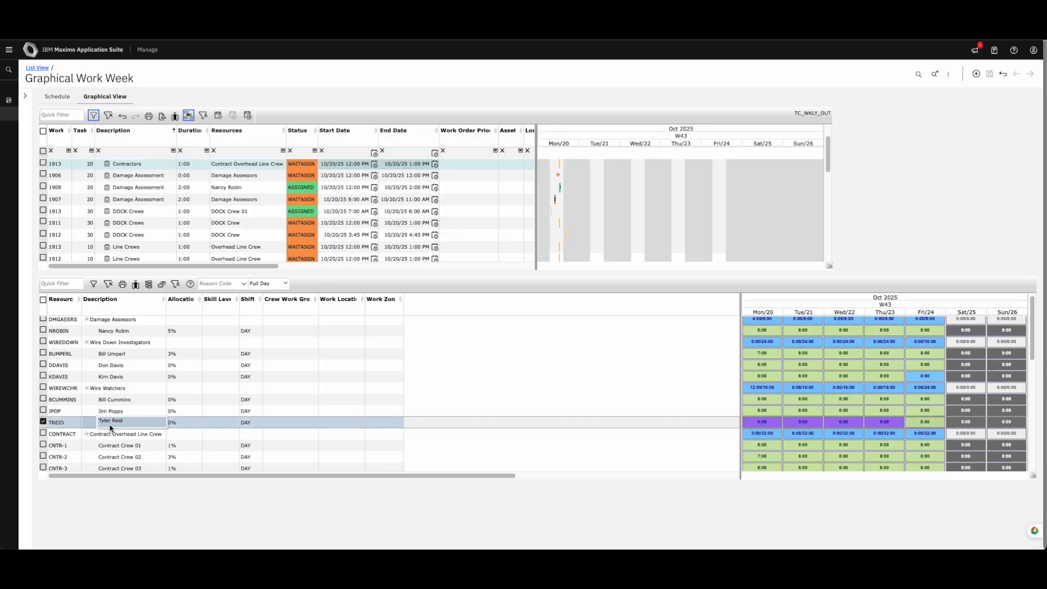
click(144, 438)
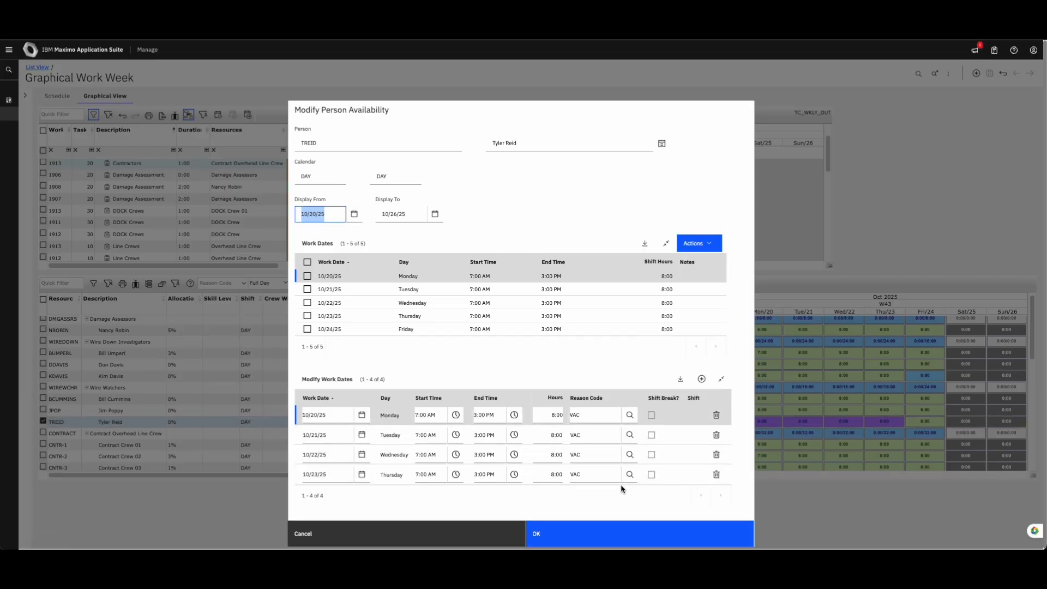
click(716, 474)
click(638, 517)
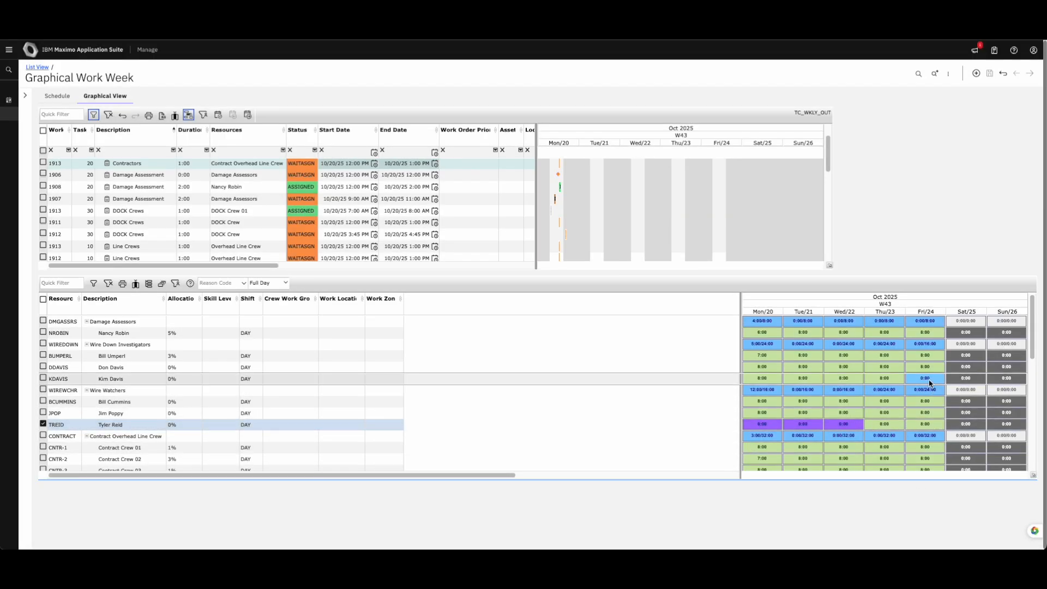
Try to apply the TRAIN reason code as a partial day on Tuesday 10/21/25 for the last wire down investigator
mouse_move(929, 382)
click(283, 283)
click(243, 285)
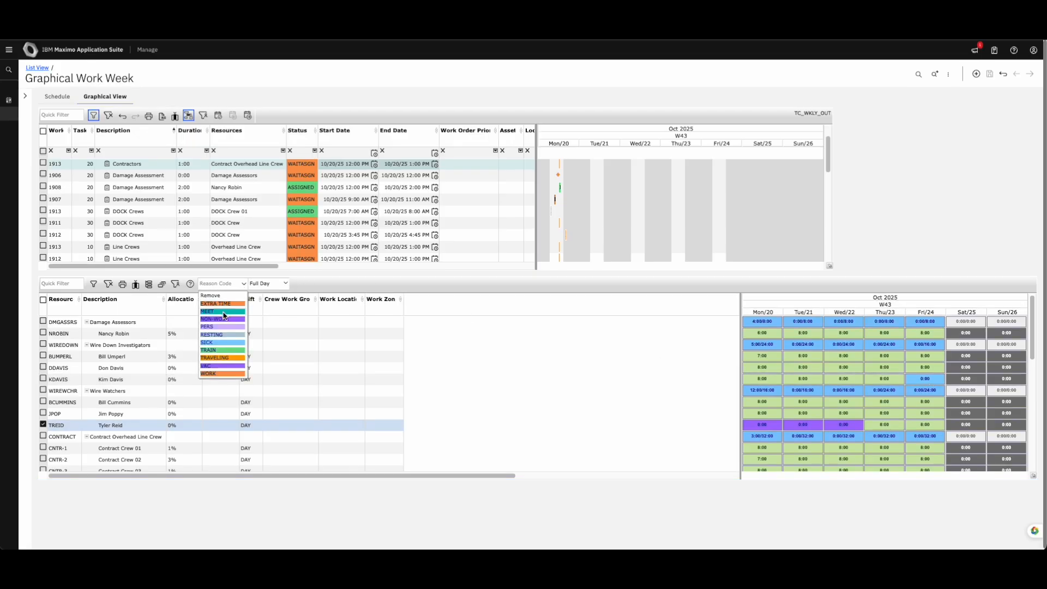
click(222, 350)
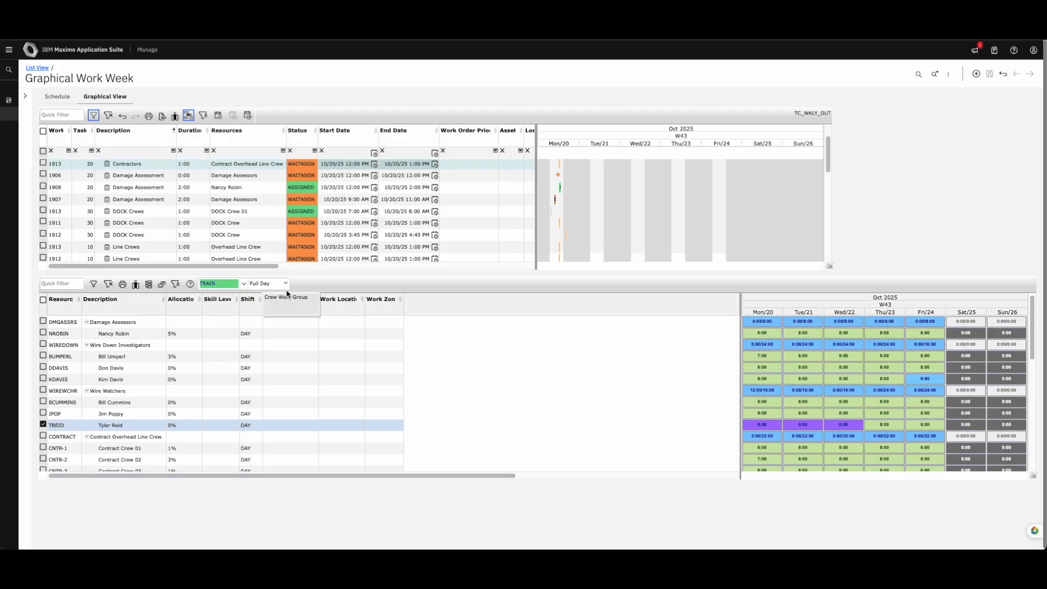
click(268, 284)
click(272, 311)
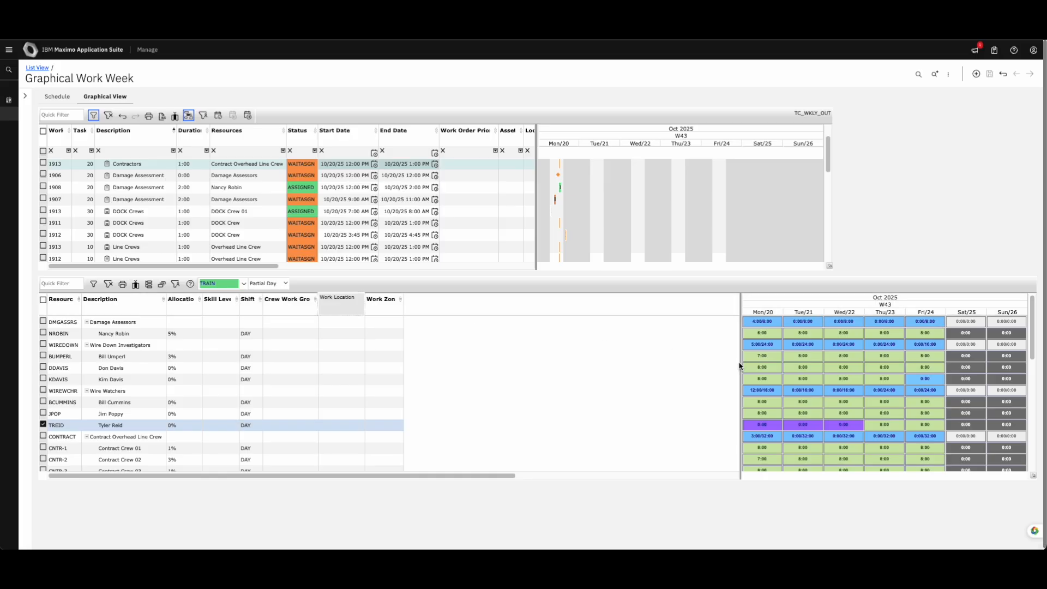
click(811, 383)
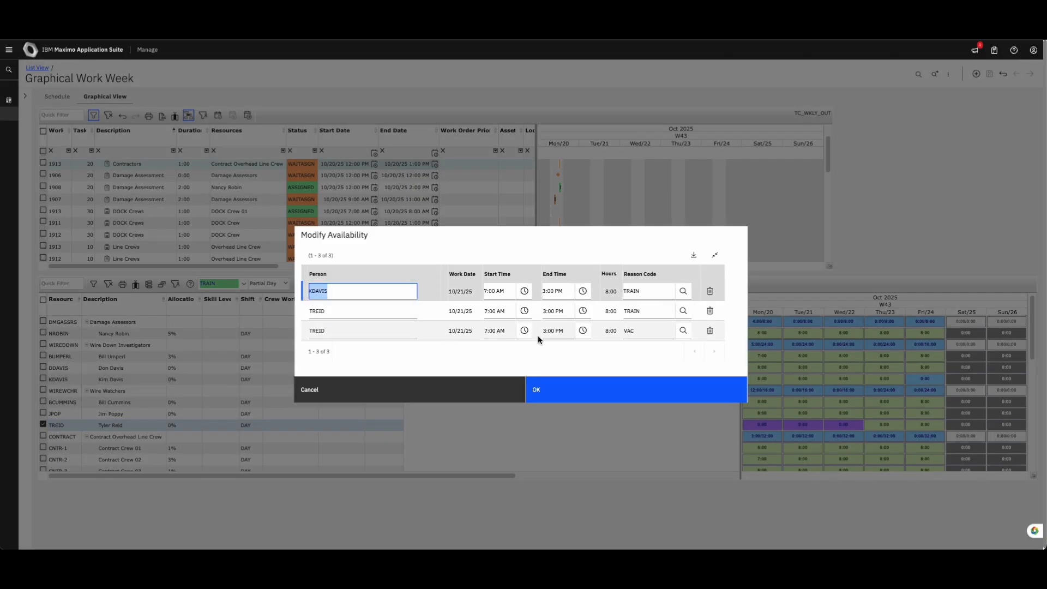
click(625, 403)
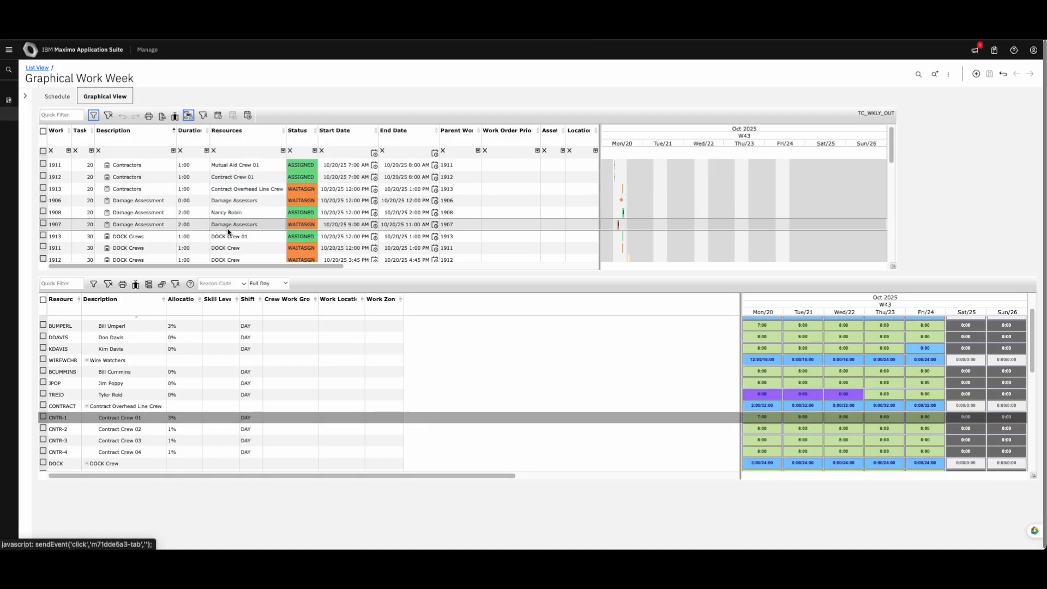
Assign DOCK Crew 01 to work order 1911's DOCK Crews task on Monday 10/20/25
click(44, 248)
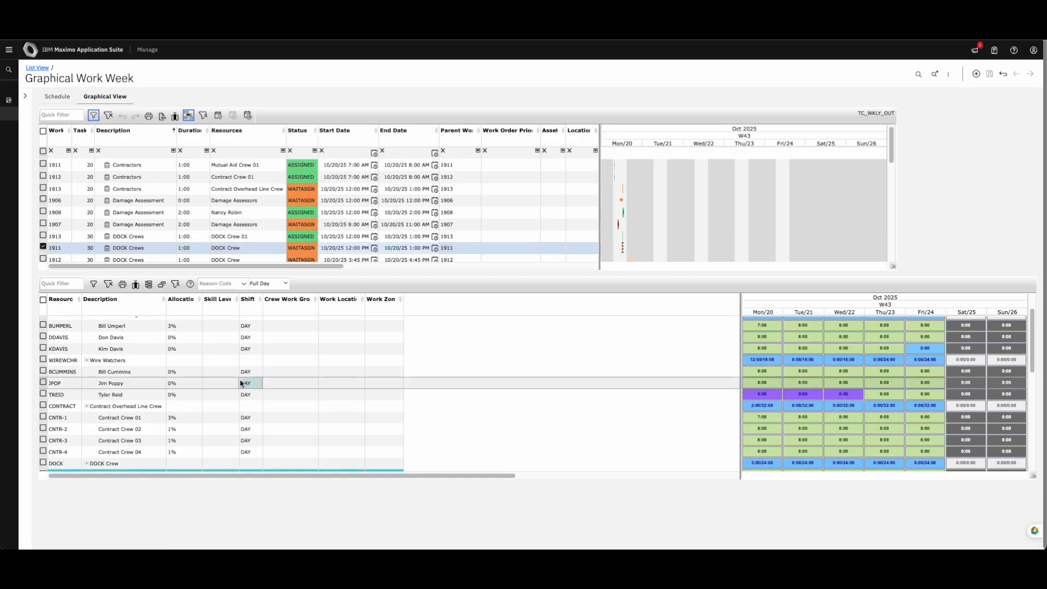
click(43, 370)
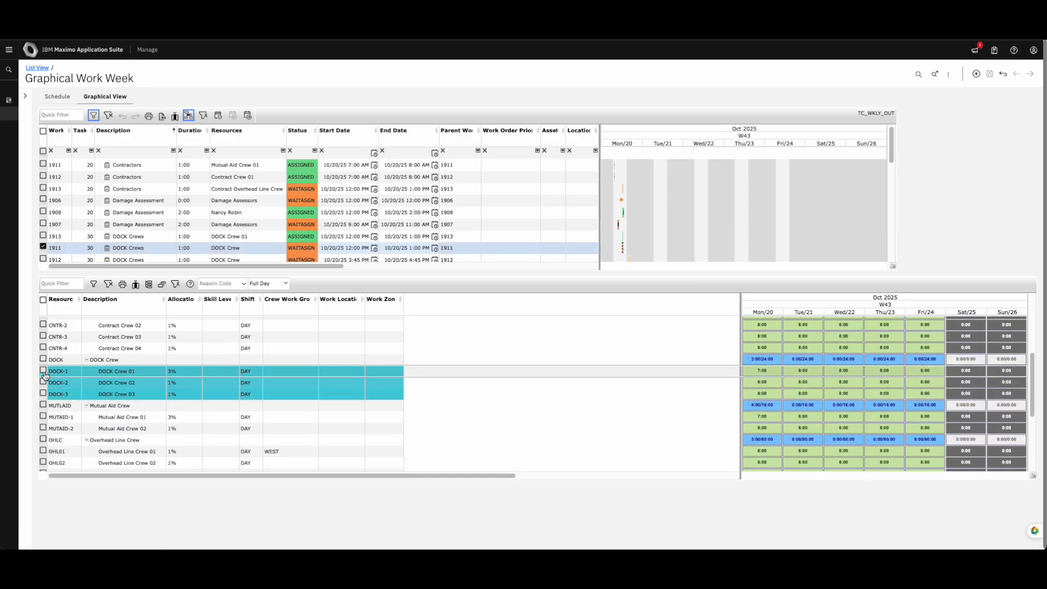
double_click(769, 374)
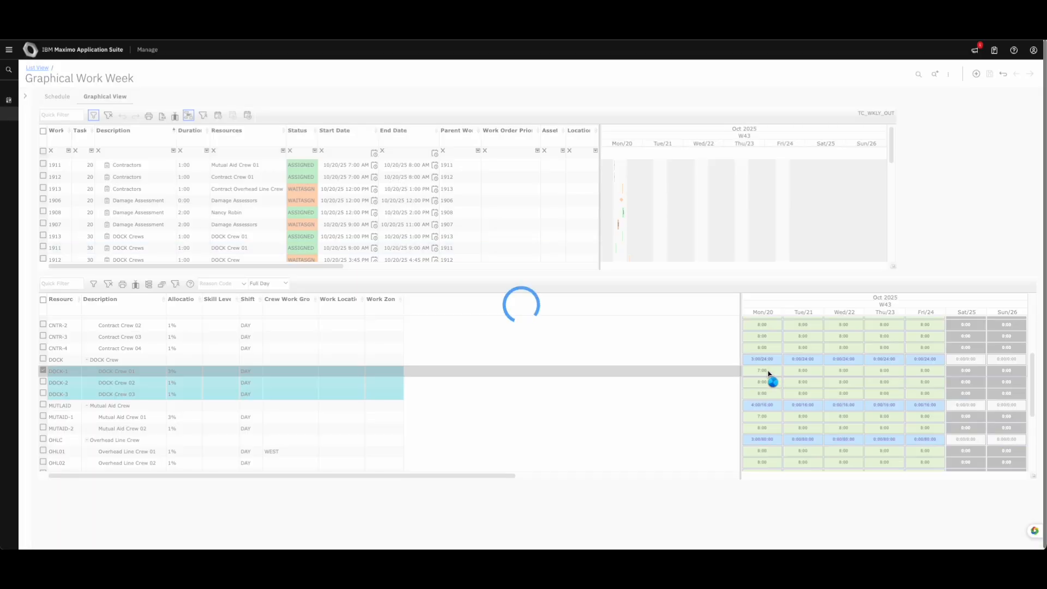
Look through the crews' weekly availability, collapsing all resource groups to their summary rows and expanding them again
scroll(769, 376, down, 3)
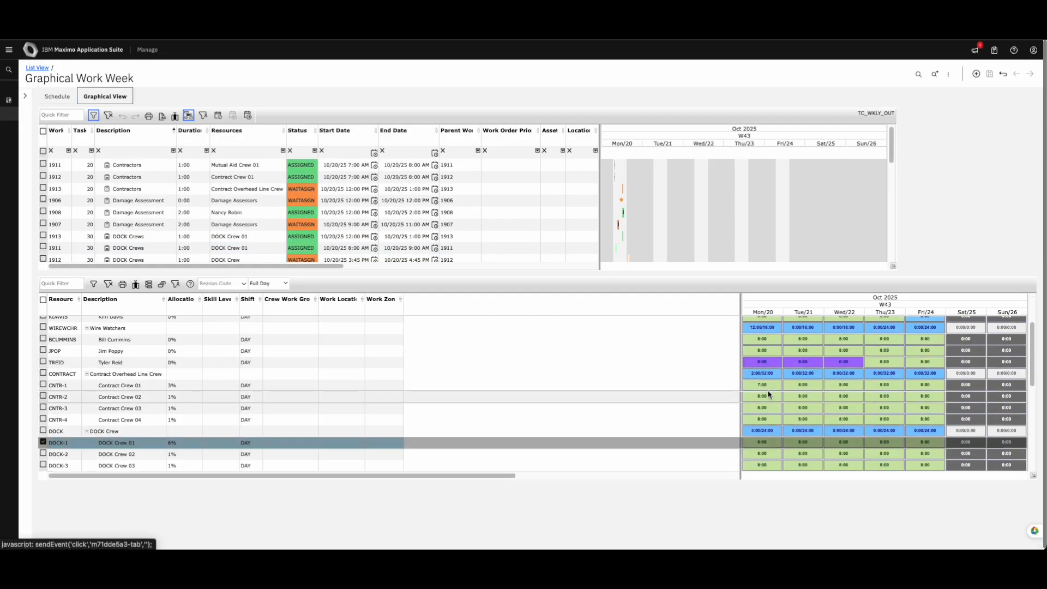
scroll(766, 381, down, 2)
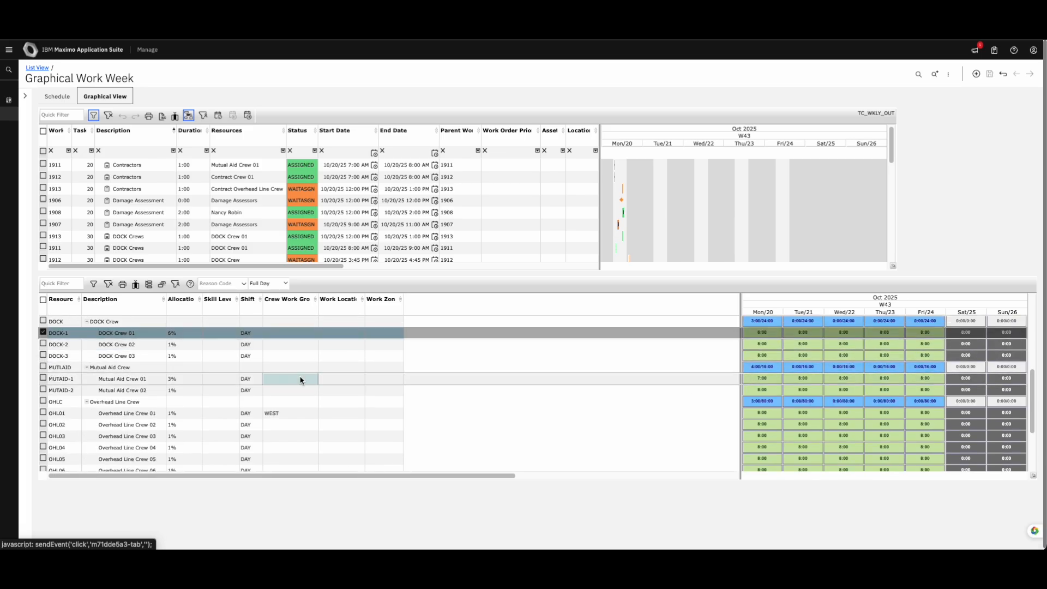
scroll(299, 378, up, 3)
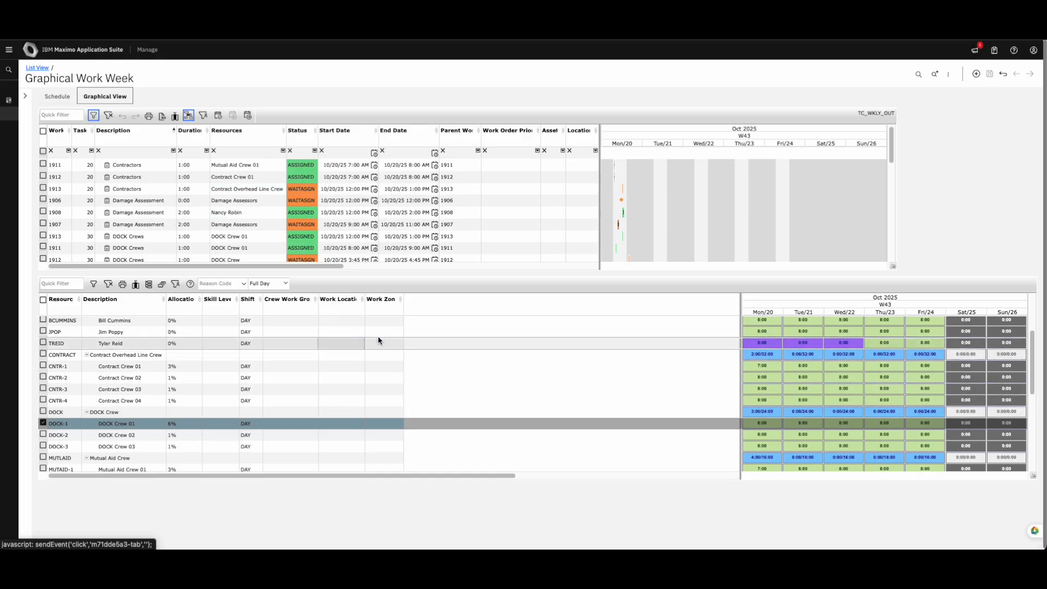
scroll(452, 223, down, 1)
scroll(441, 233, up, 1)
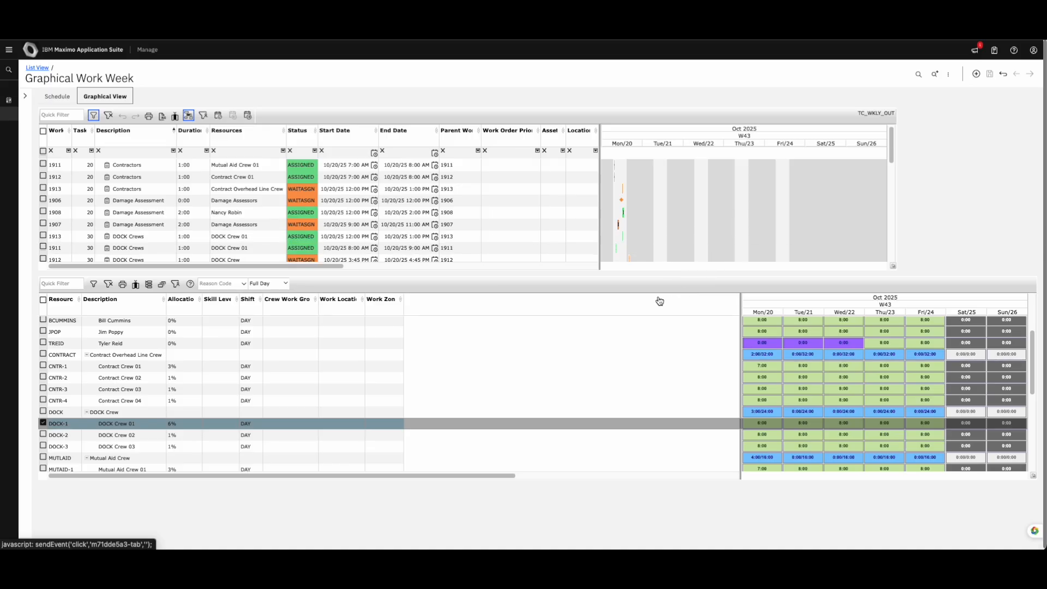
click(149, 286)
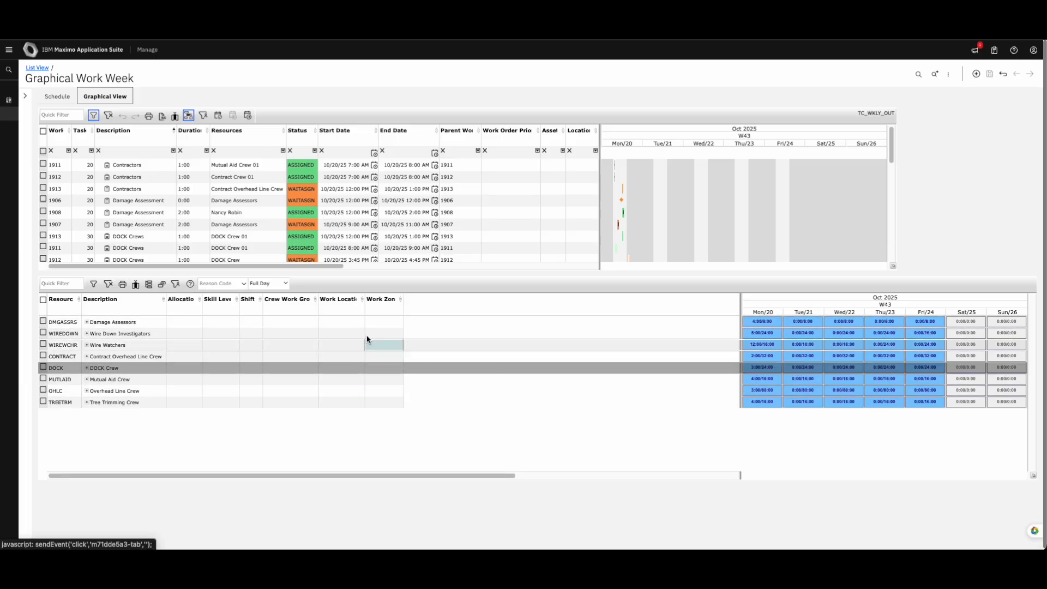
click(148, 284)
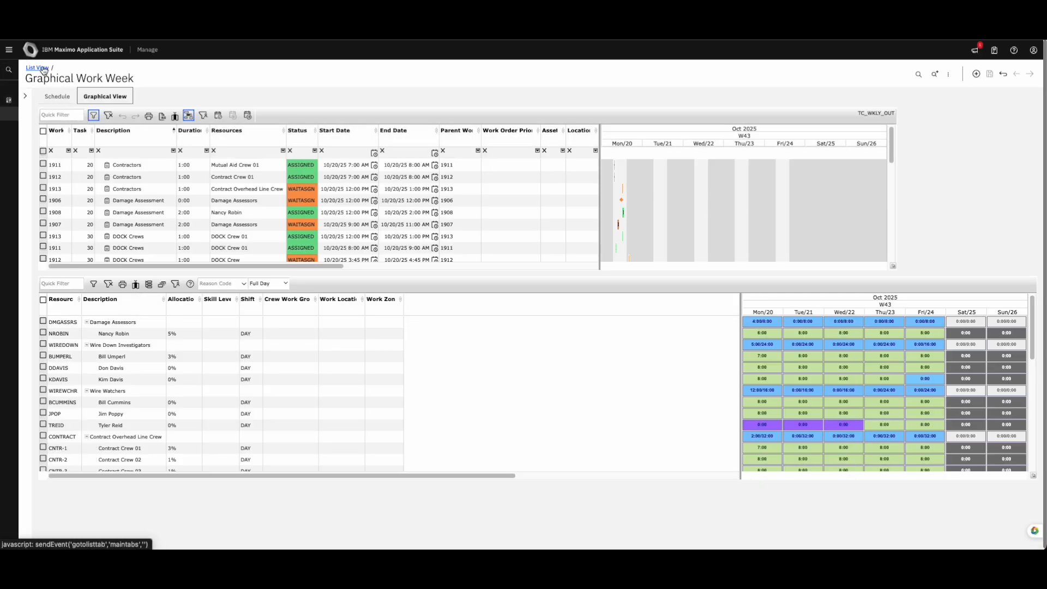
Return to the schedule list, search the application navigation for "graphical" and open the Graphical Scheduling application
click(43, 69)
mouse_move(11, 102)
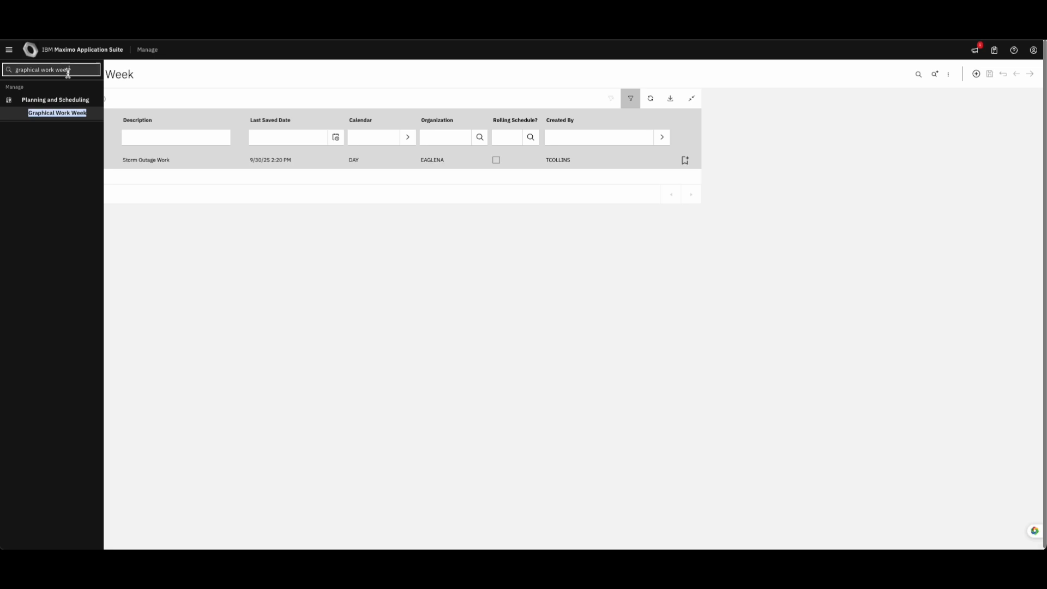
drag(69, 71, 44, 70)
text(schul)
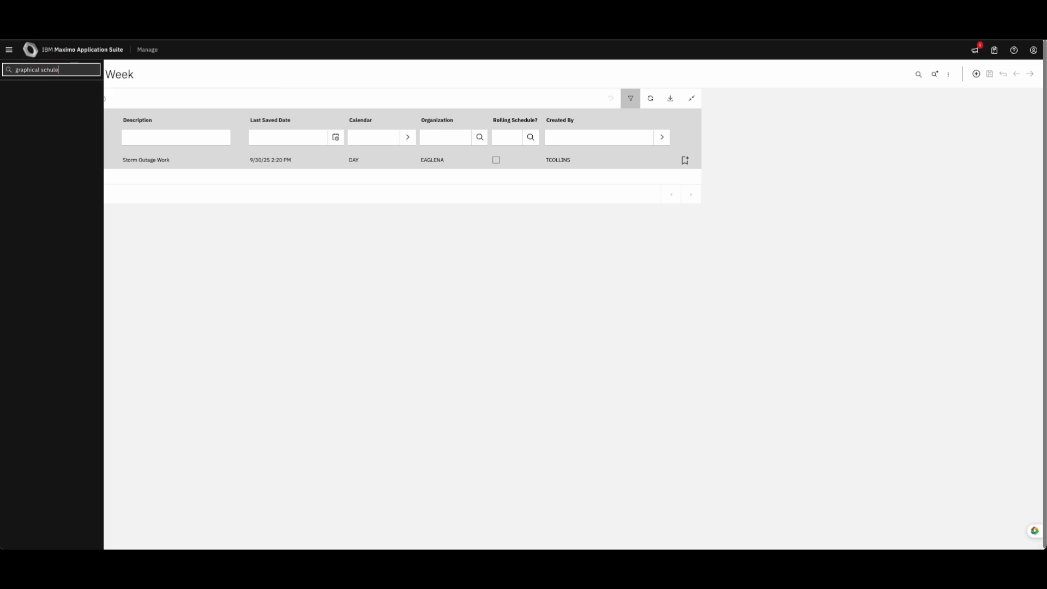
key(BackSpace)
key(BackSpace)
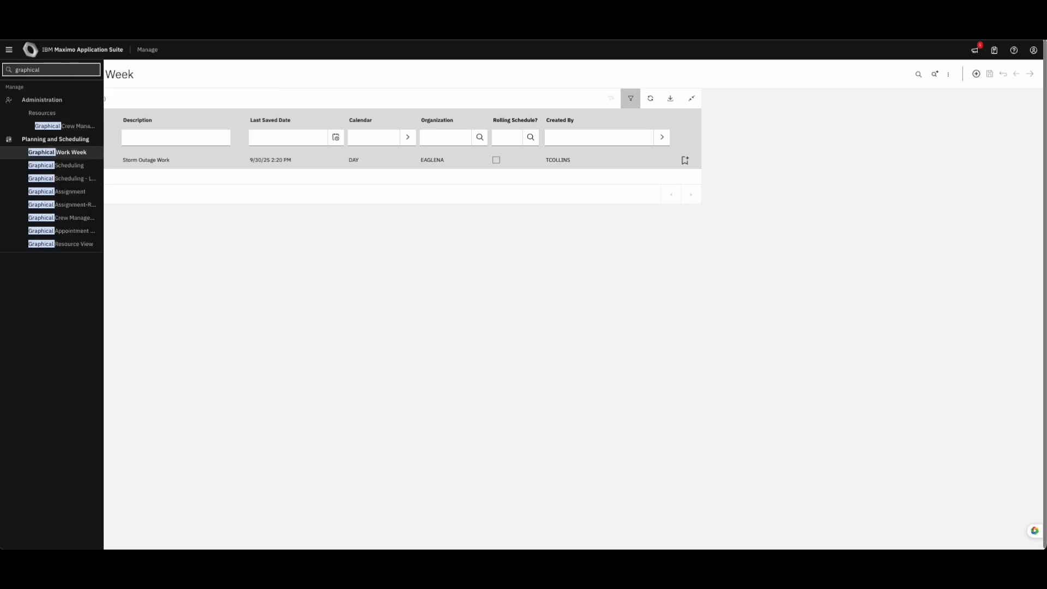
click(75, 166)
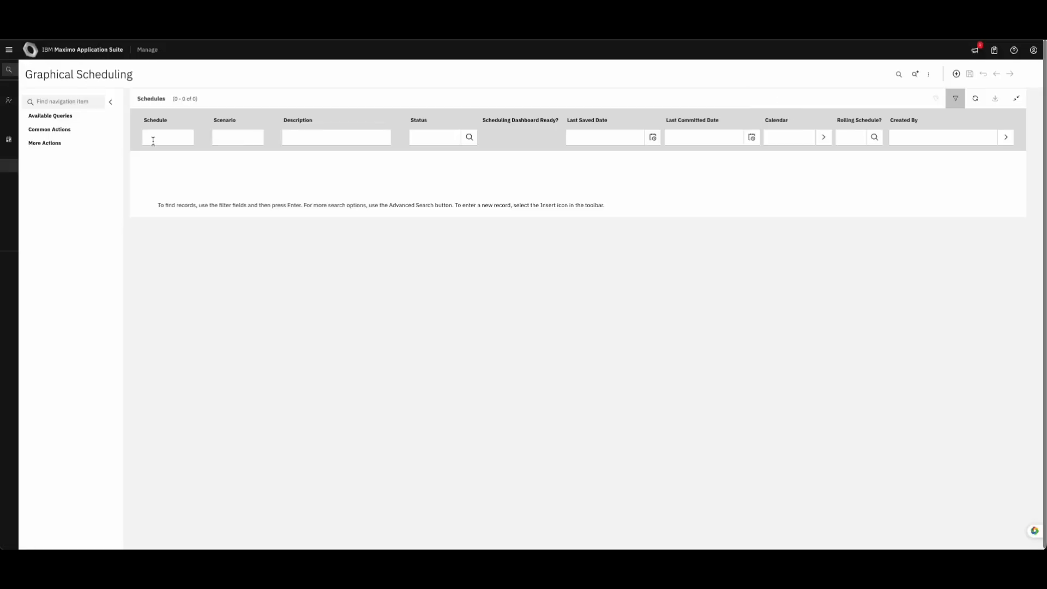
List the schedules through the available queries, filter their descriptions by "out" and open the TC_STRM_OUT schedule
click(108, 123)
click(103, 133)
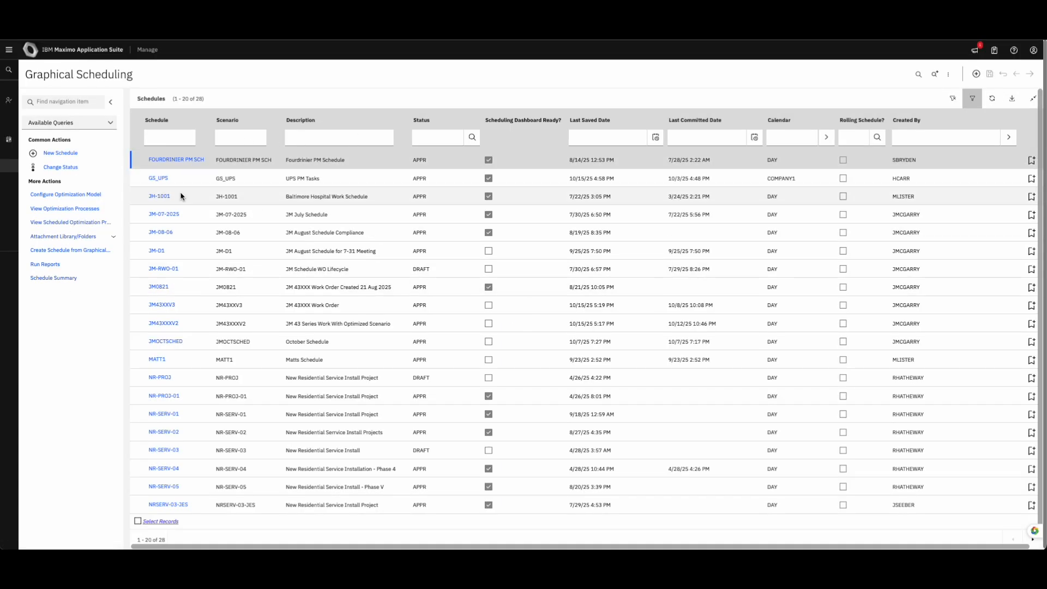
click(332, 140)
text(out)
key(Return)
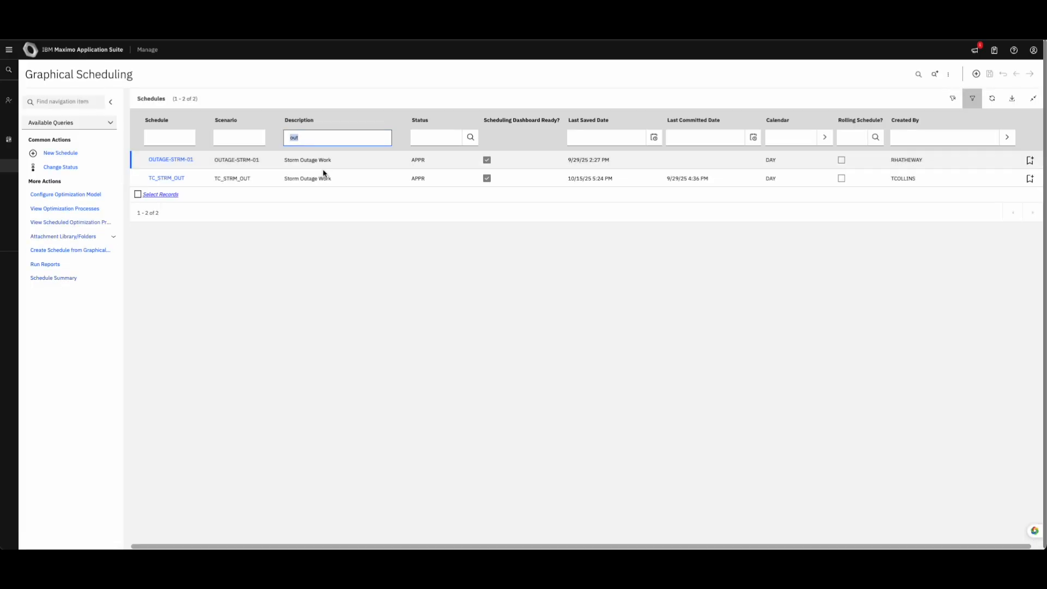
click(169, 178)
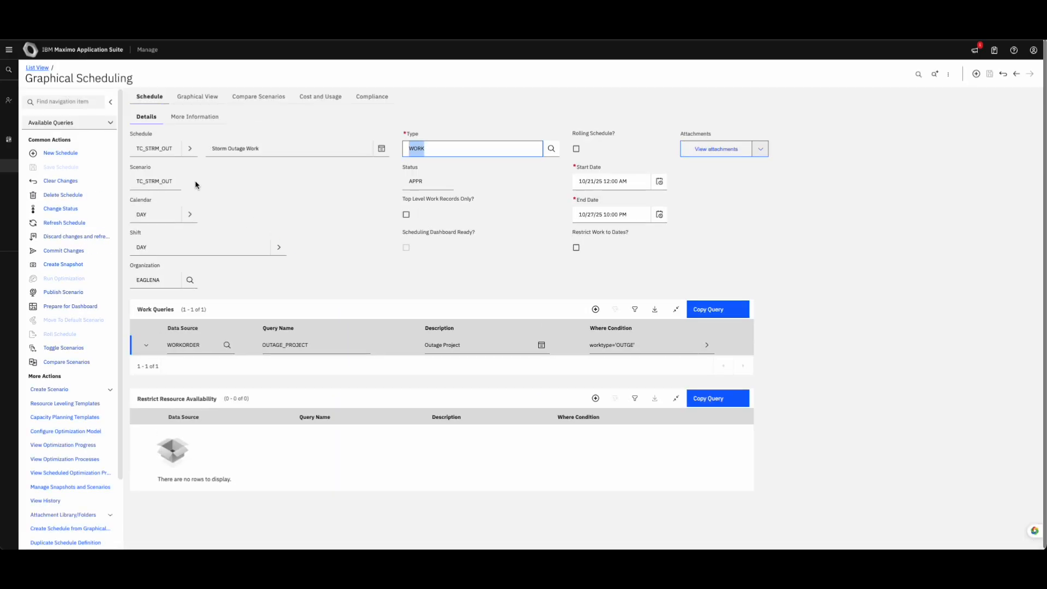
Open the schedule's graphical view and enlarge the timeline area, bringing October 20, 2025 into view
click(111, 101)
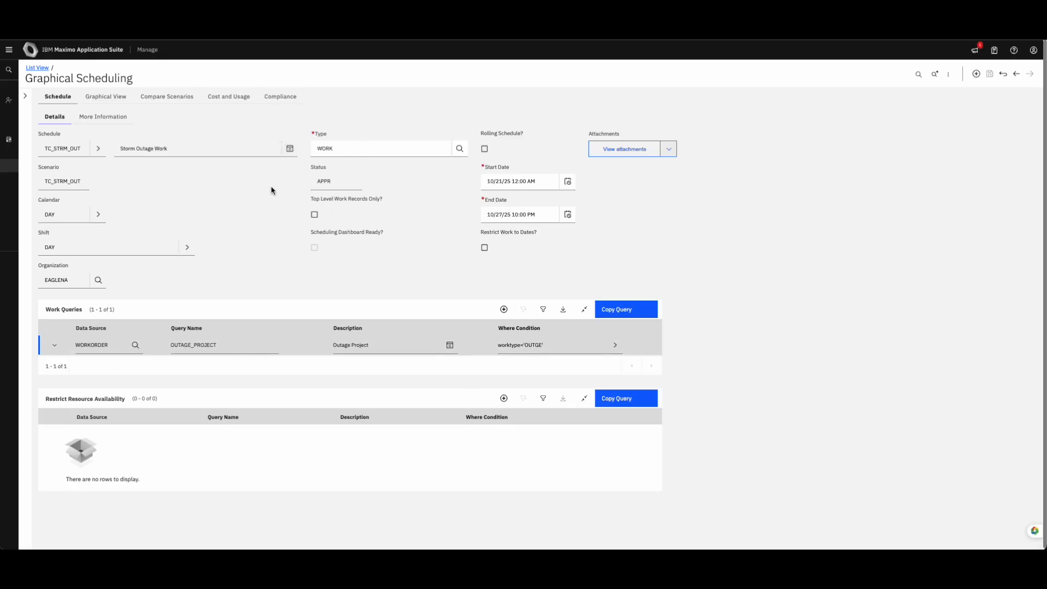
click(108, 99)
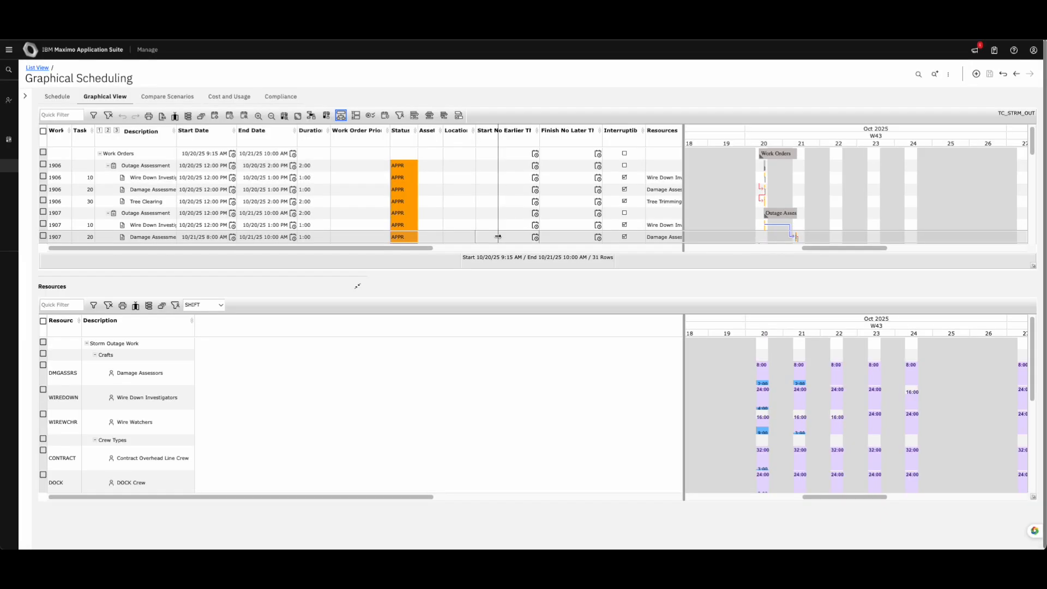
drag(493, 235, 492, 235)
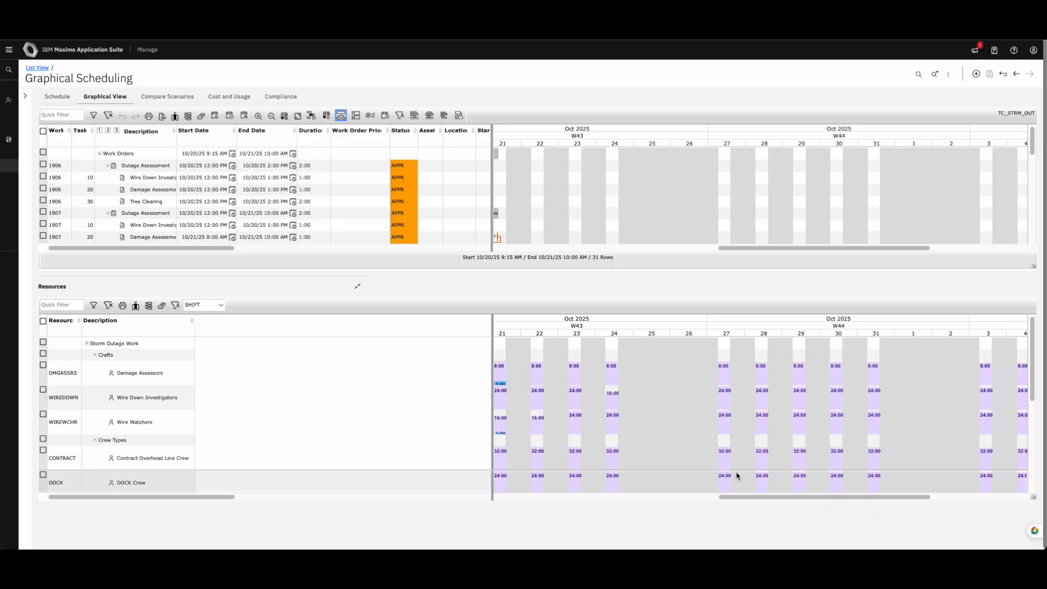
drag(731, 497, 685, 497)
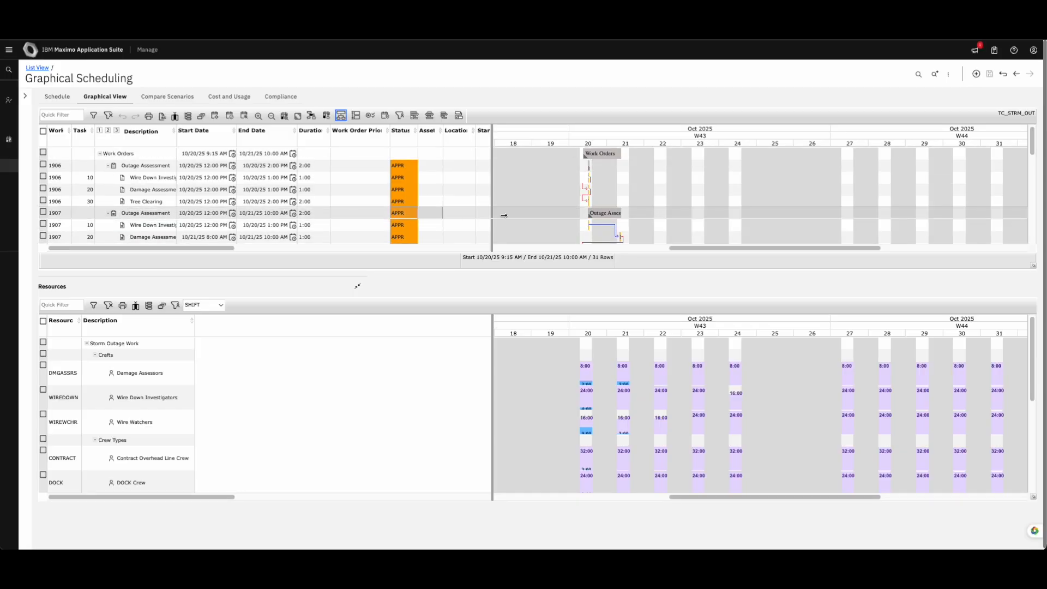
Look through the outage work orders and their tasks, then select work order 1906's task 10, Wire Down Investigation
scroll(636, 212, down, 5)
scroll(634, 212, up, 5)
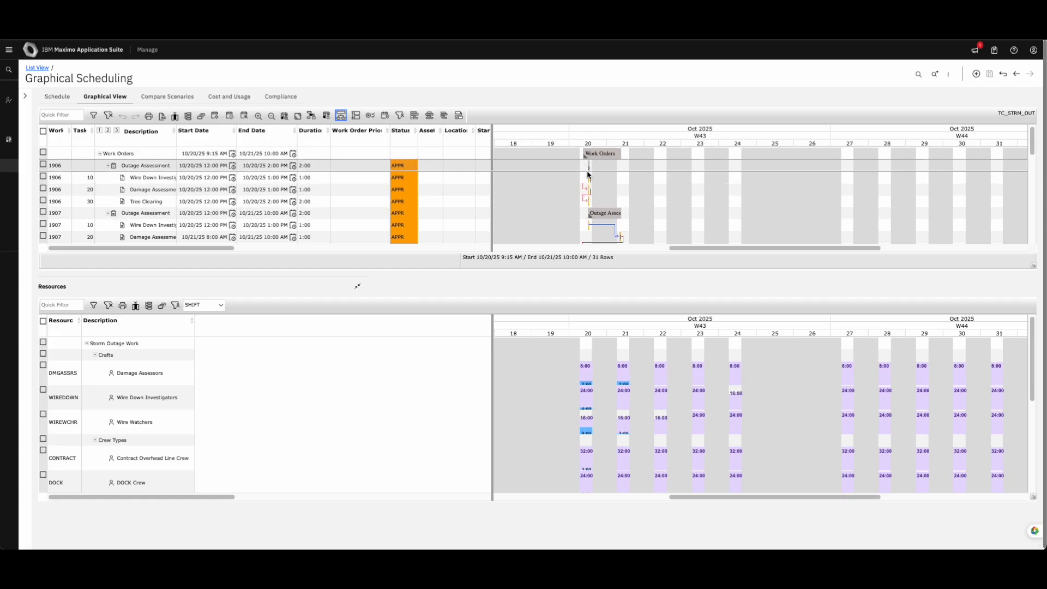
click(217, 179)
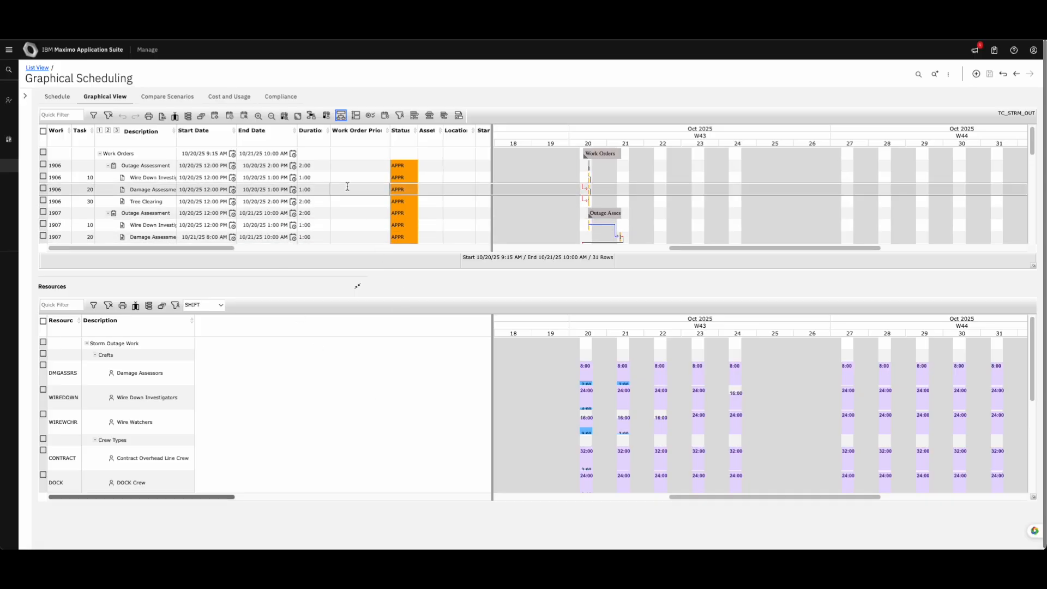
scroll(736, 198, down, 3)
scroll(737, 199, up, 3)
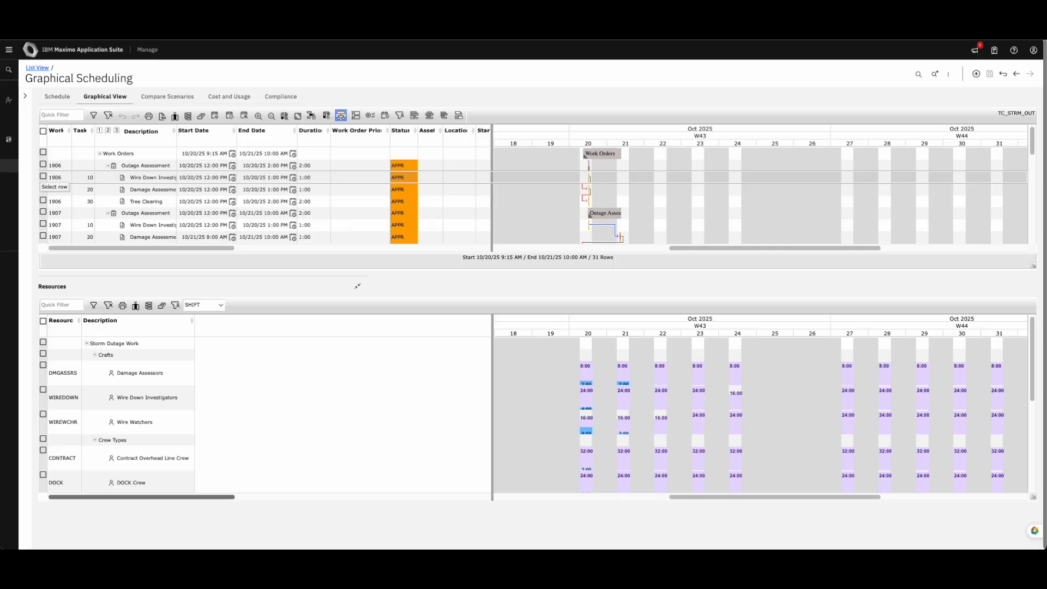
click(44, 176)
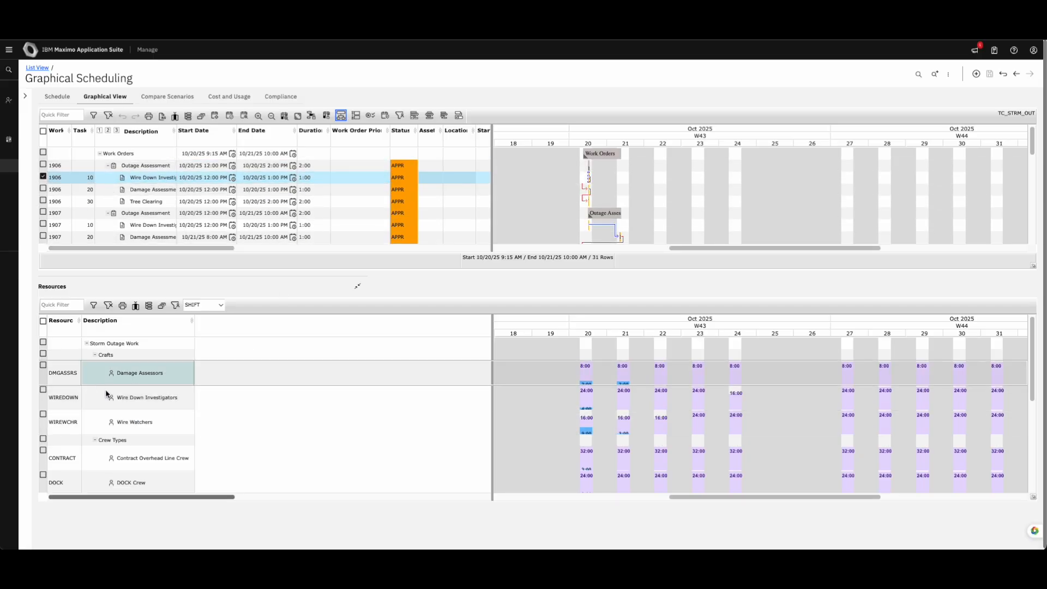
Compare the TC_STRM_OUT and TC_OUT scenarios in the work view and widen the table to show more columns
click(185, 101)
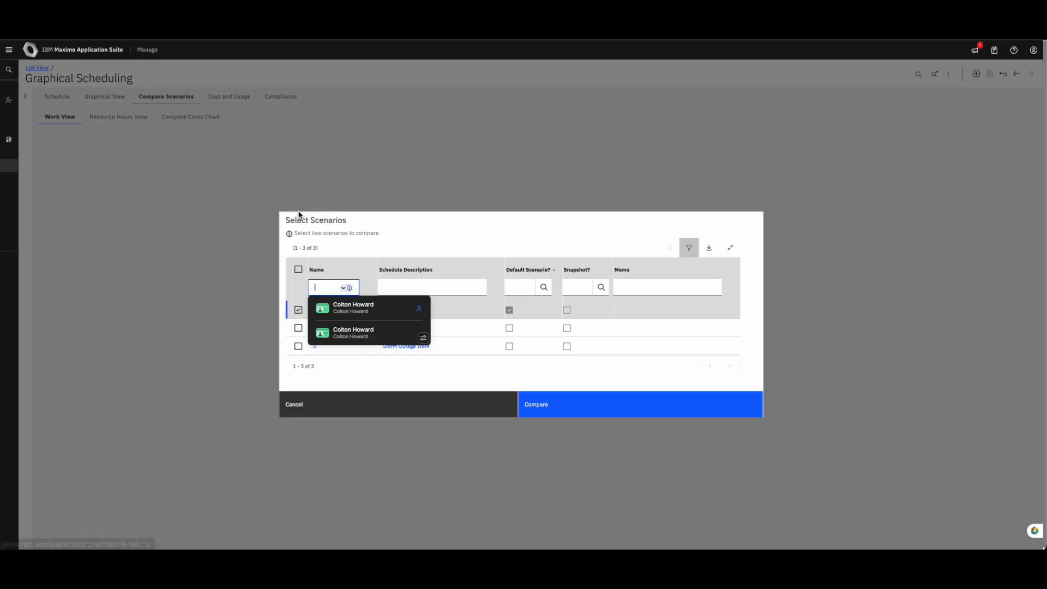
click(298, 328)
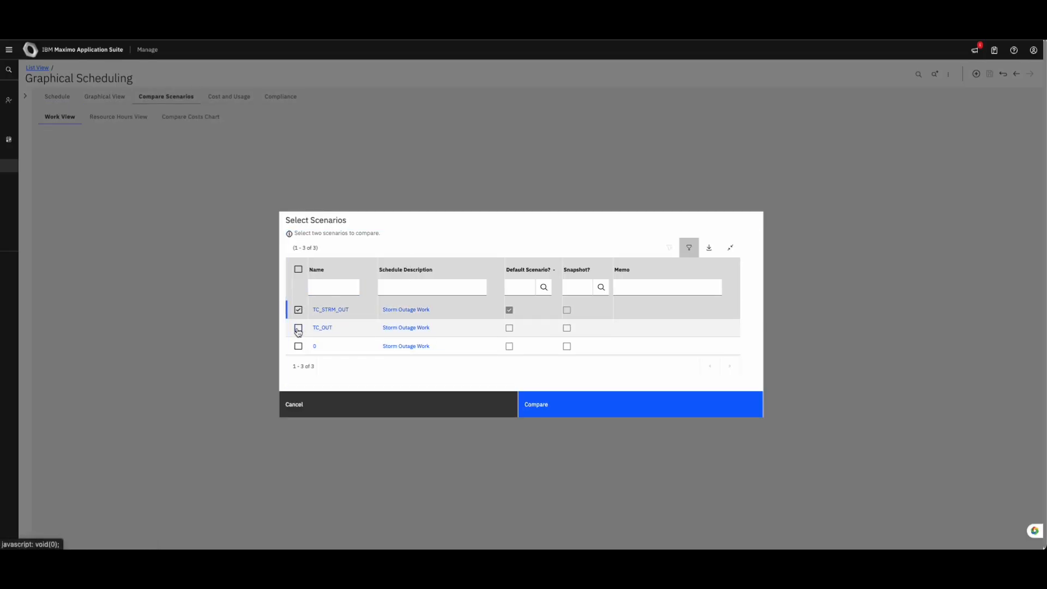
click(541, 394)
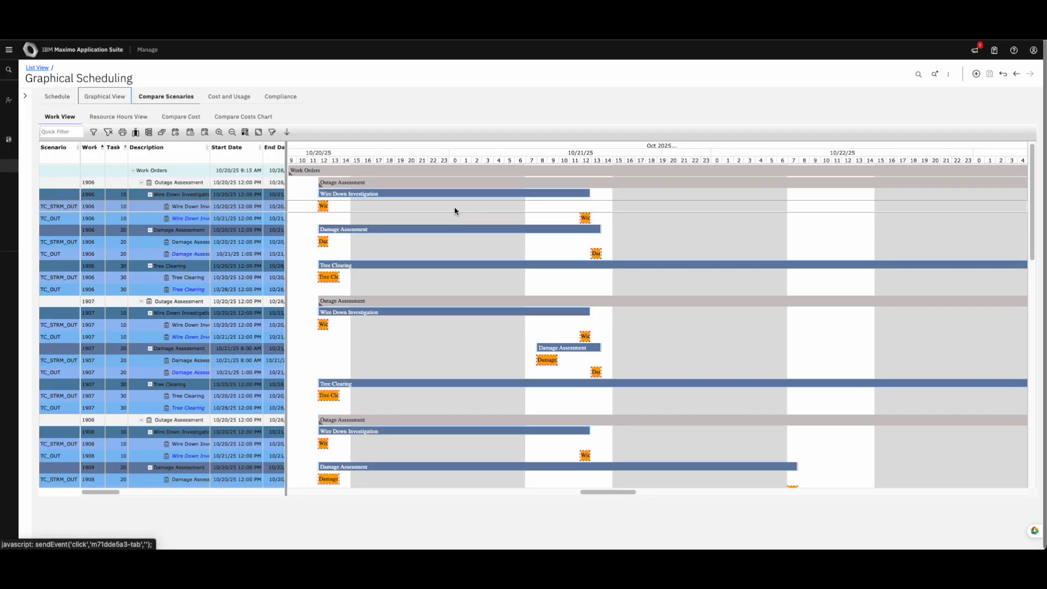
drag(287, 326, 506, 330)
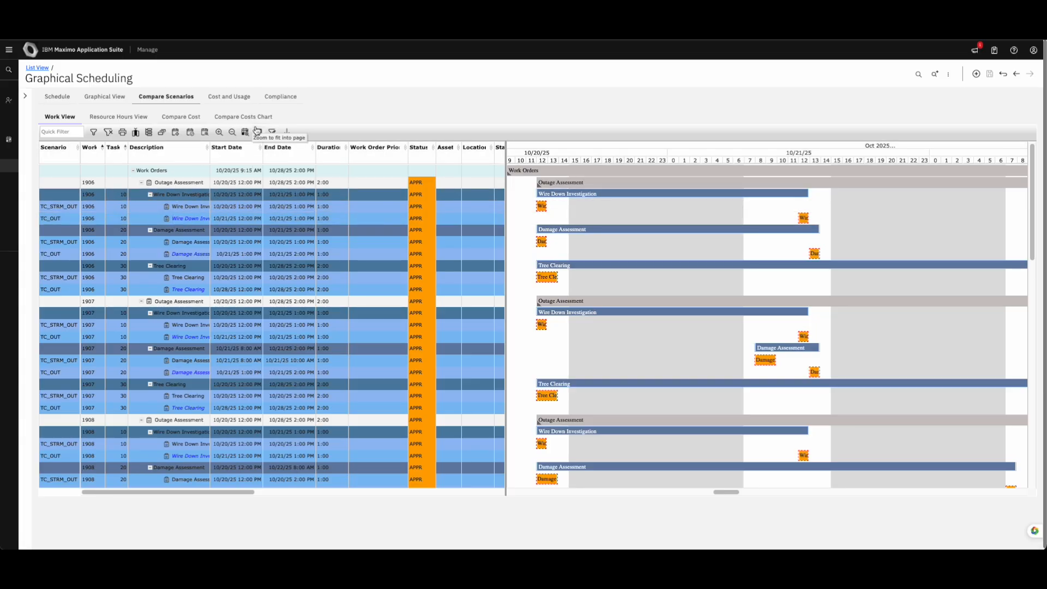
Review the schedule's work costs in the yearly and weekly breakdowns
click(239, 101)
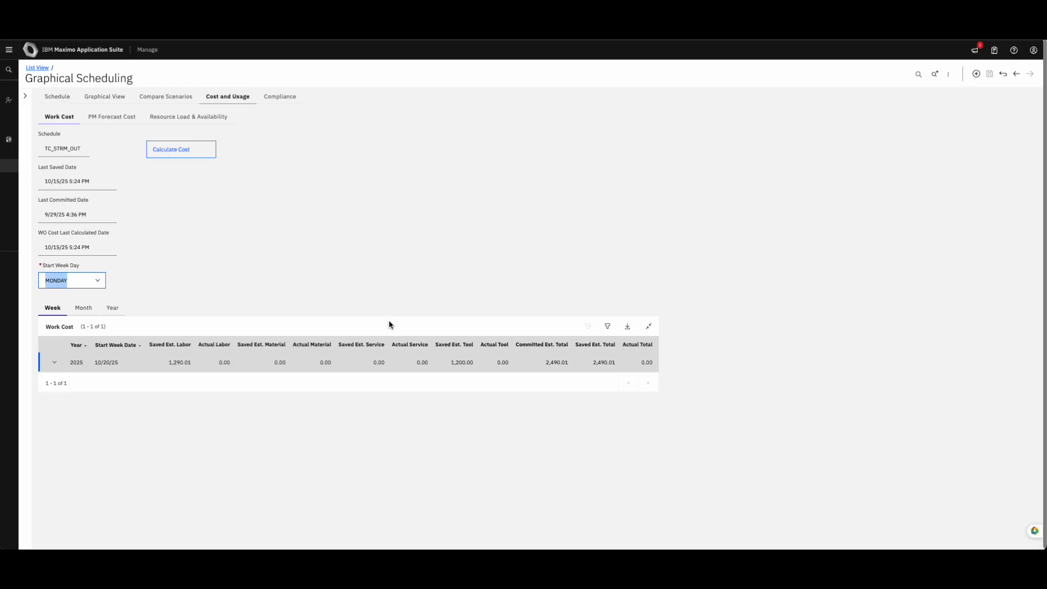
click(112, 308)
click(53, 308)
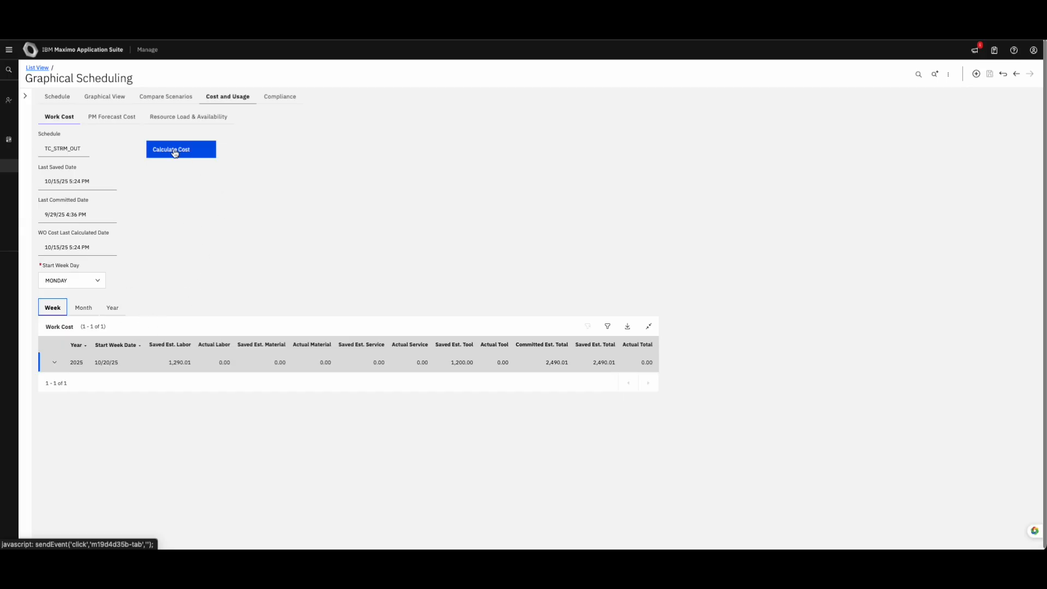
Review the schedule's compliance details, including the Schedule Compliance Factor table and the Compliance Factor Trend chart
click(281, 98)
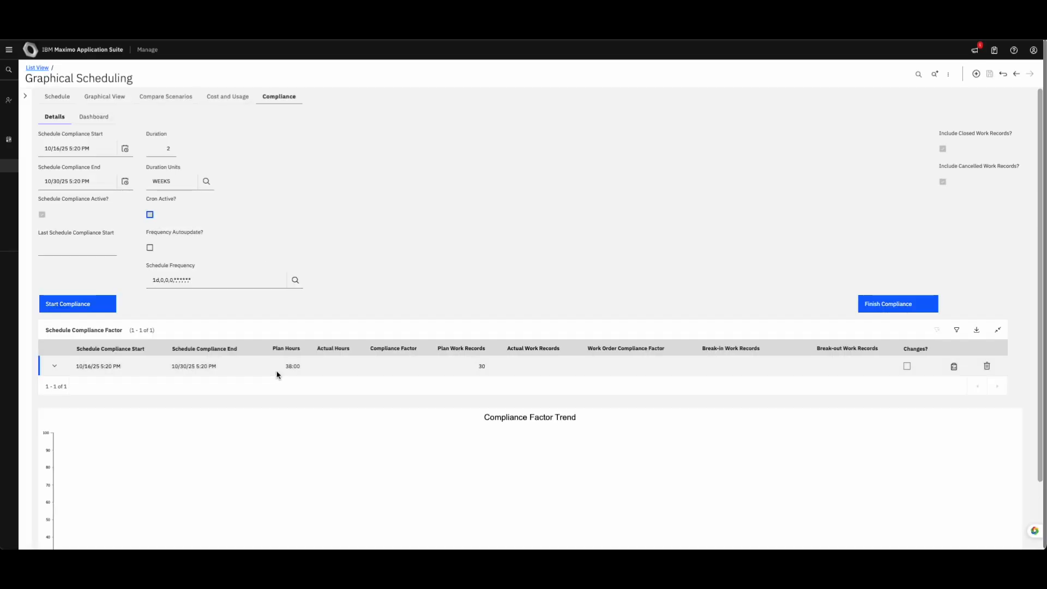
scroll(338, 356, down, 2)
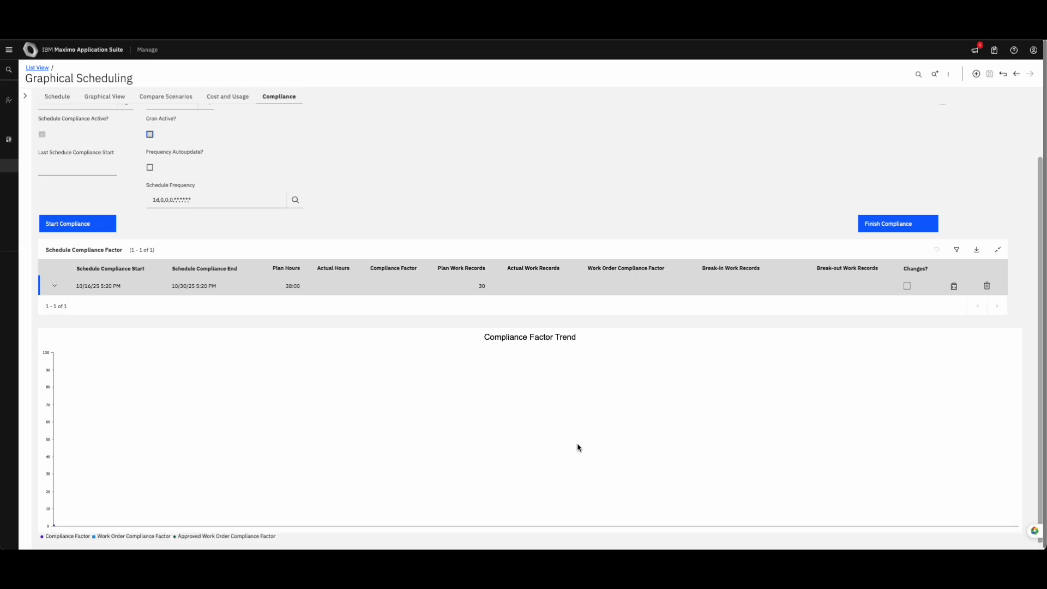
scroll(561, 442, up, 2)
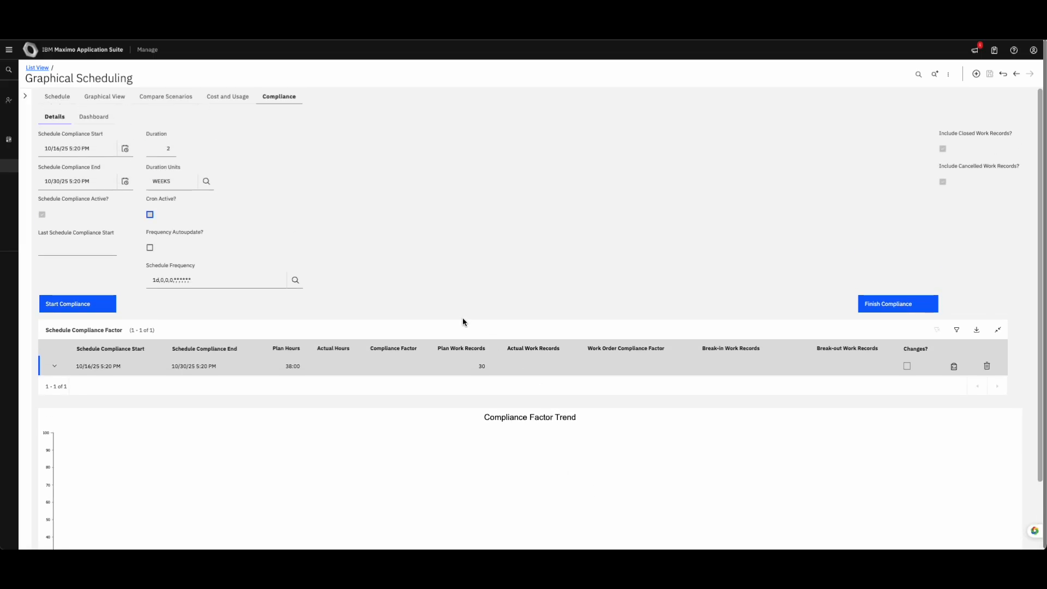